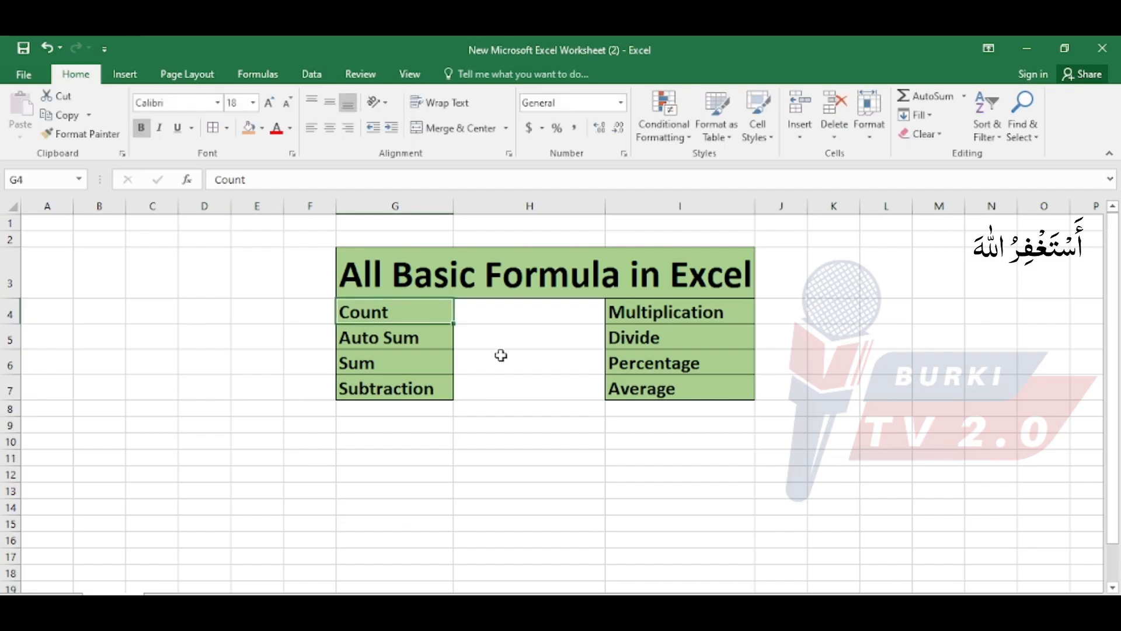
Look through the list of basic formulas, from Count and Auto Sum to Percentage and Average.
{"action": "left_click", "coordinate": [517, 337]}
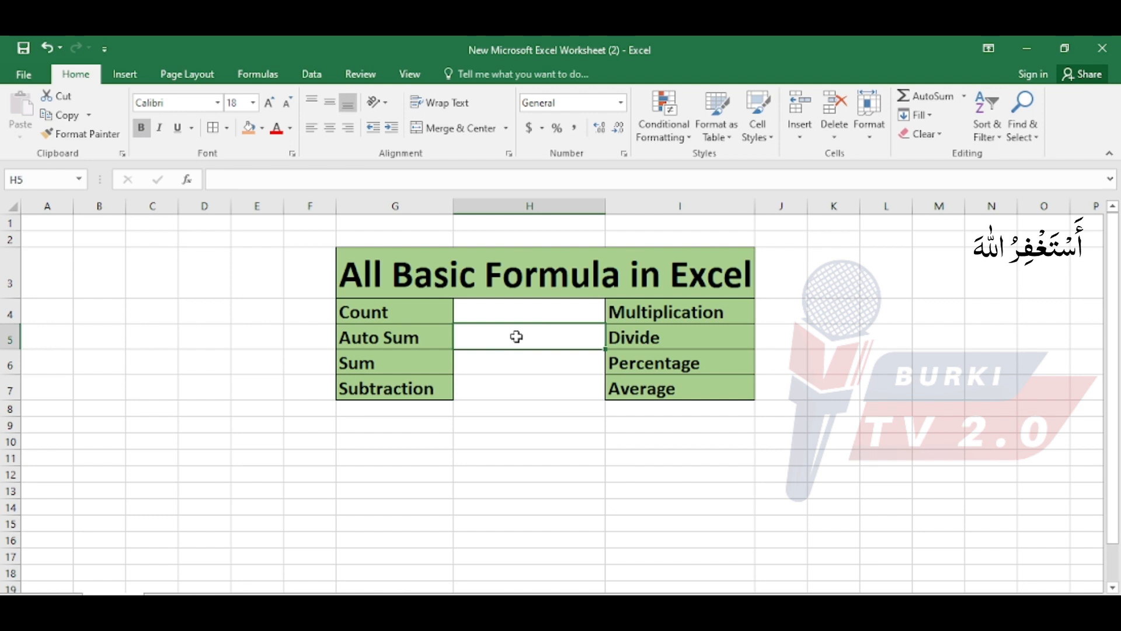
{"action": "left_click", "coordinate": [525, 357]}
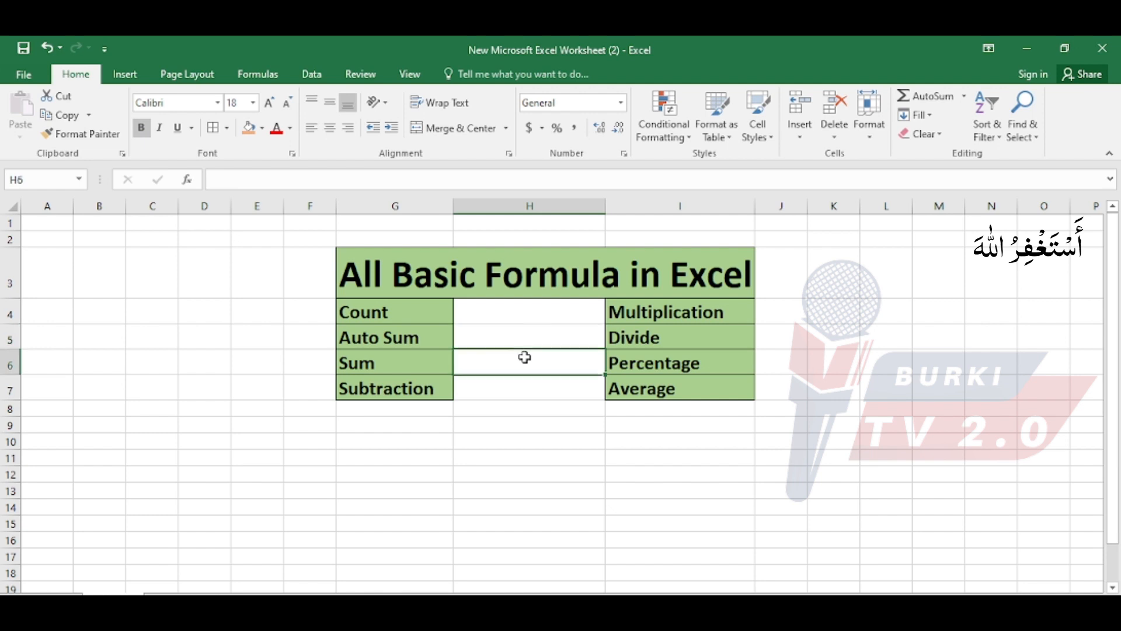
{"action": "left_click", "coordinate": [396, 305]}
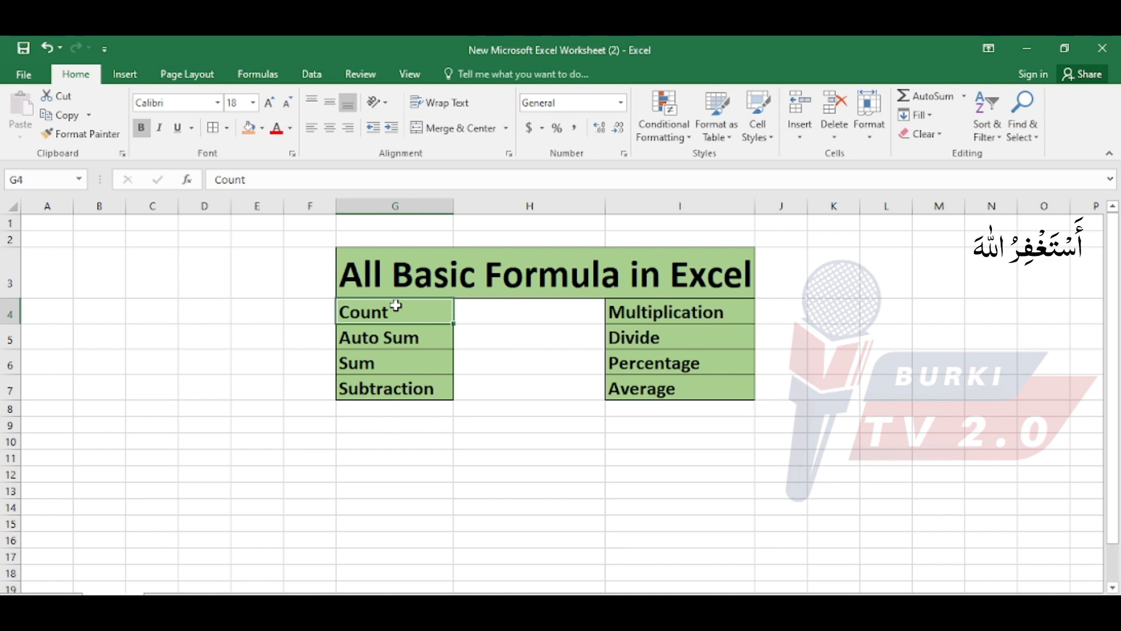
{"action": "left_click", "coordinate": [402, 335]}
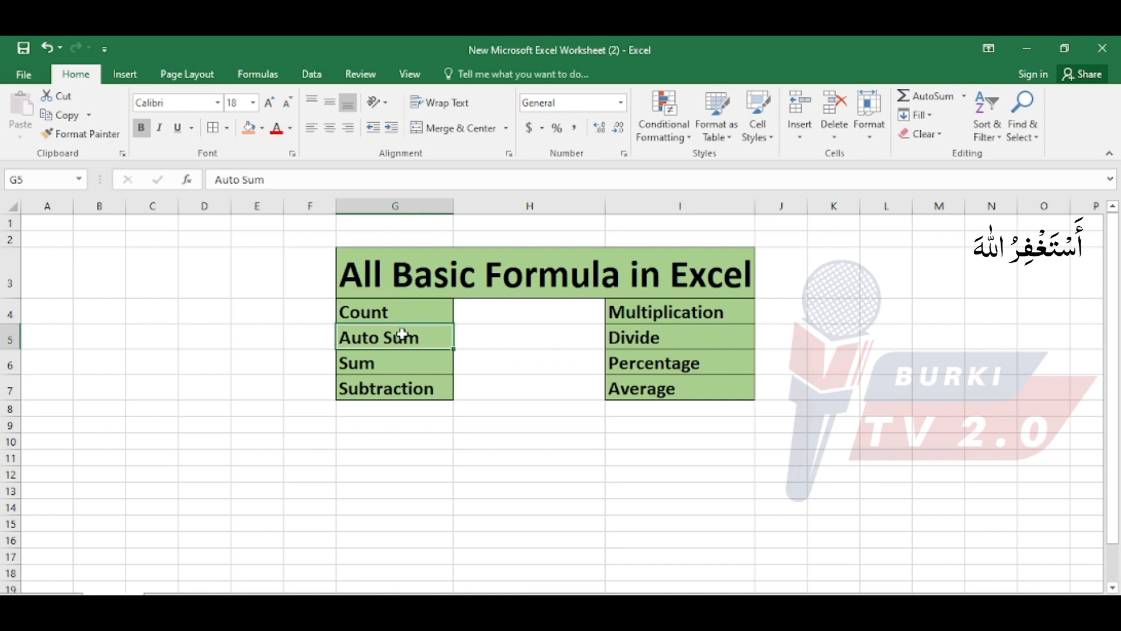
{"action": "left_click", "coordinate": [398, 366]}
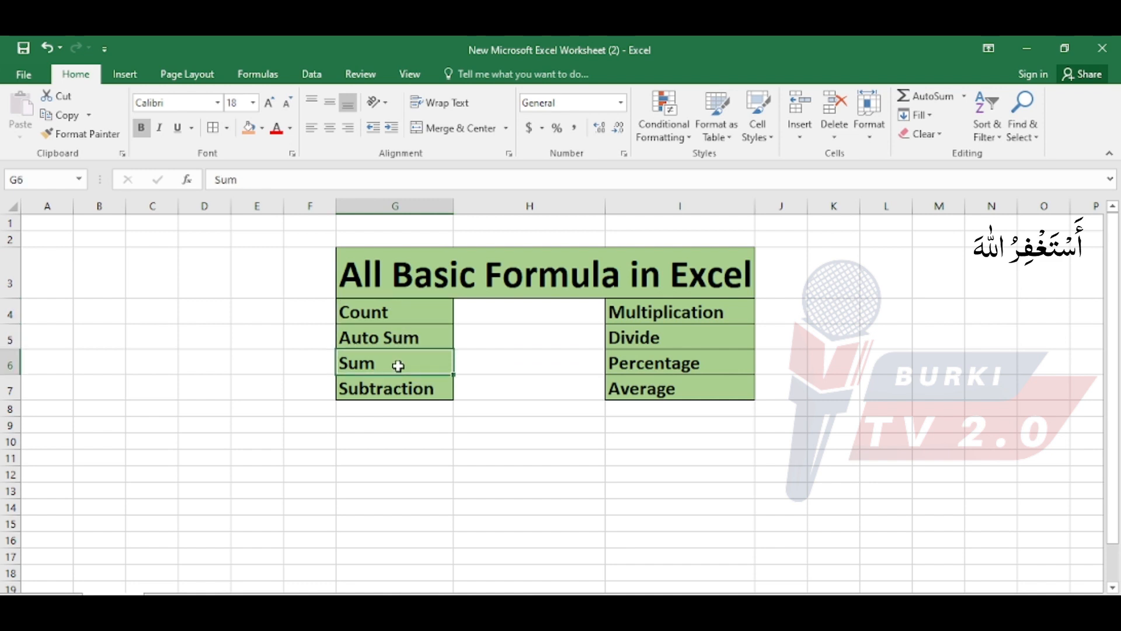
{"action": "left_click", "coordinate": [397, 391]}
{"action": "left_click", "coordinate": [643, 310]}
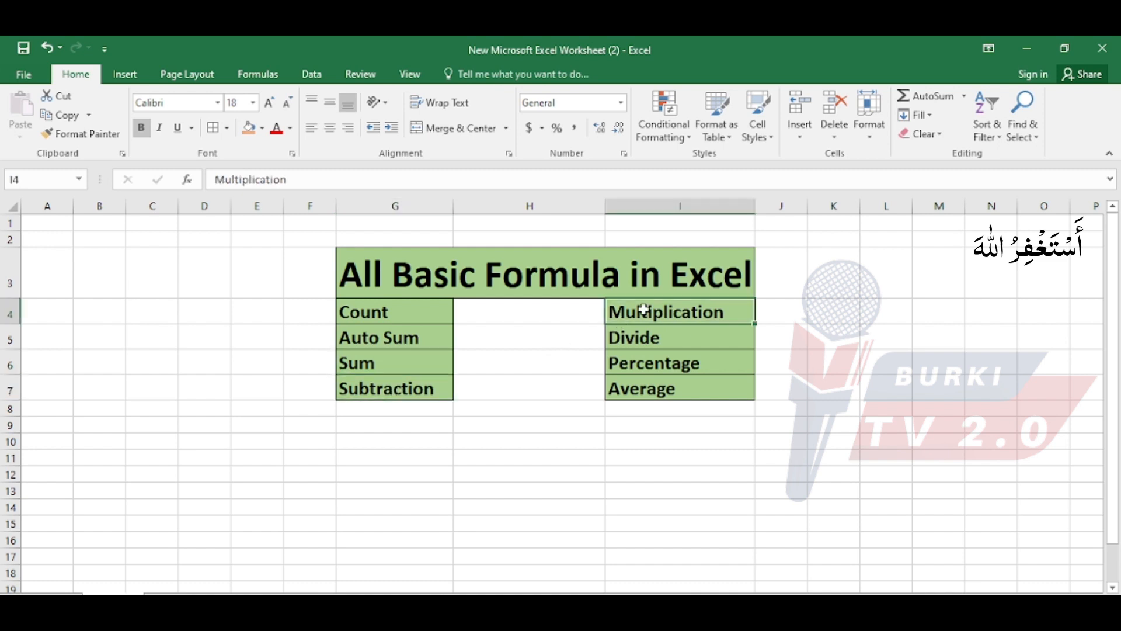
{"action": "left_click", "coordinate": [650, 337]}
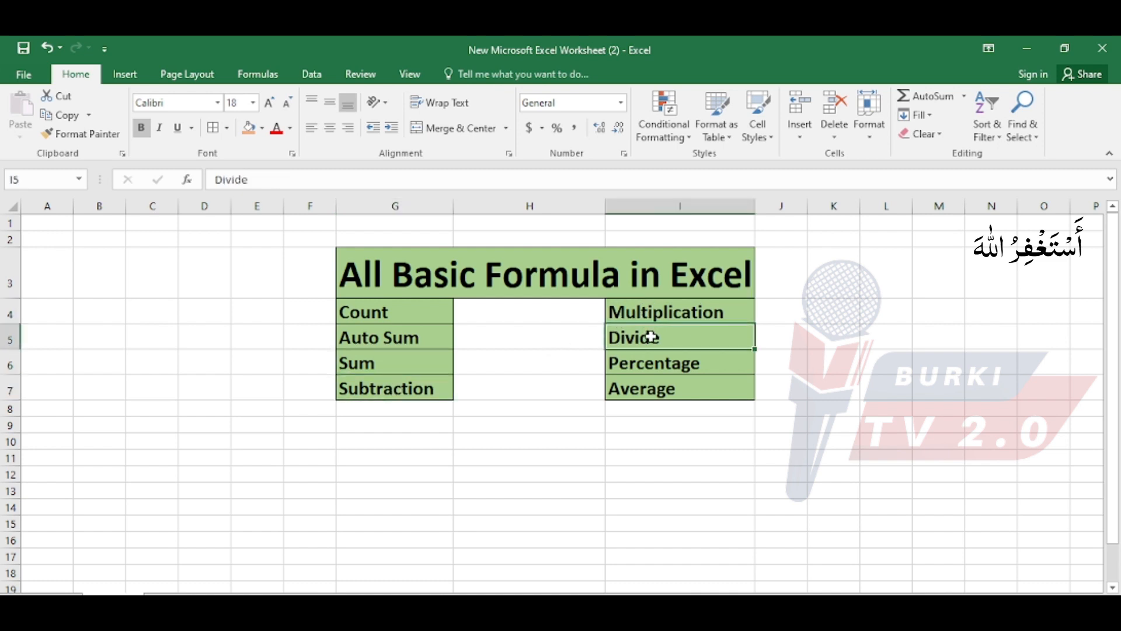
{"action": "left_click", "coordinate": [657, 364]}
{"action": "left_click", "coordinate": [656, 390]}
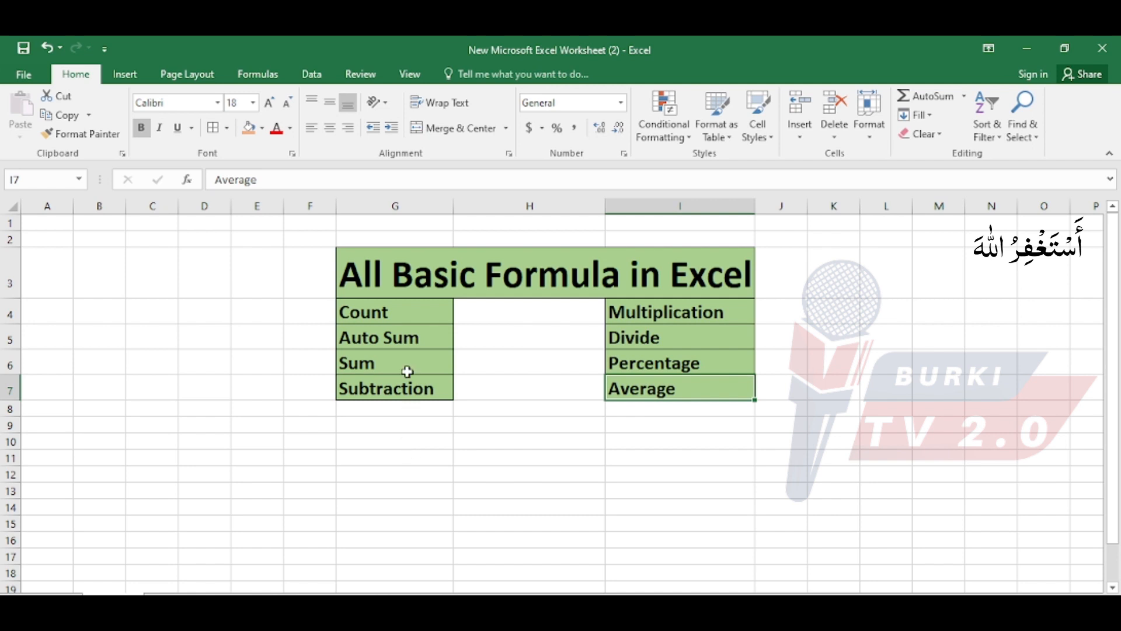
{"action": "left_click", "coordinate": [397, 315]}
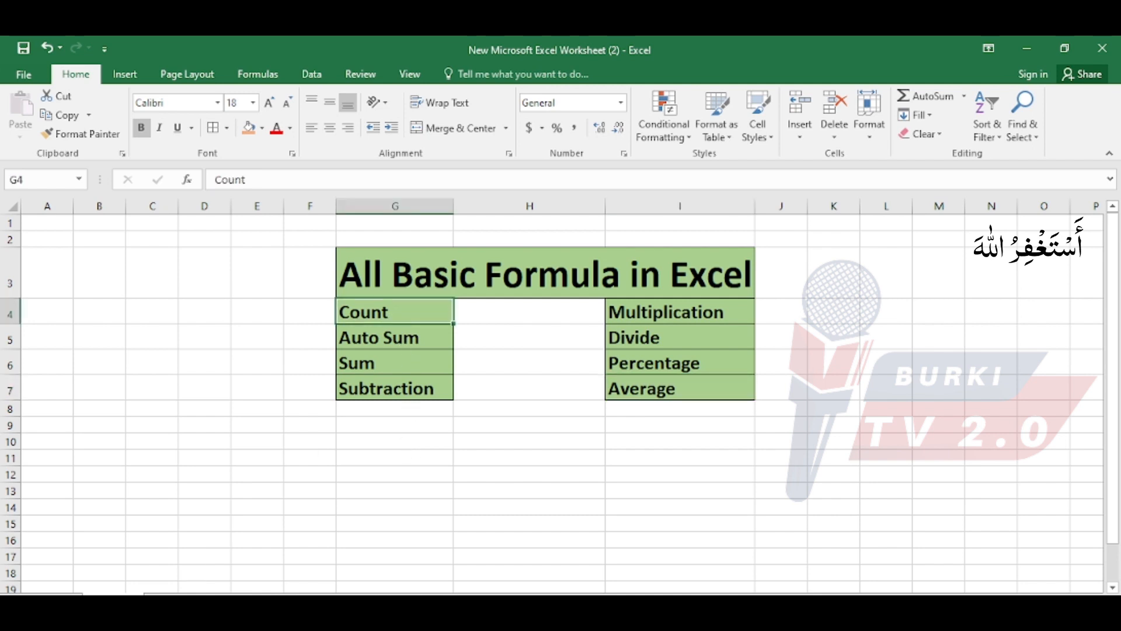
Switch to the Count Formula worksheet and look over its cell area.
{"action": "left_click", "coordinate": [169, 601]}
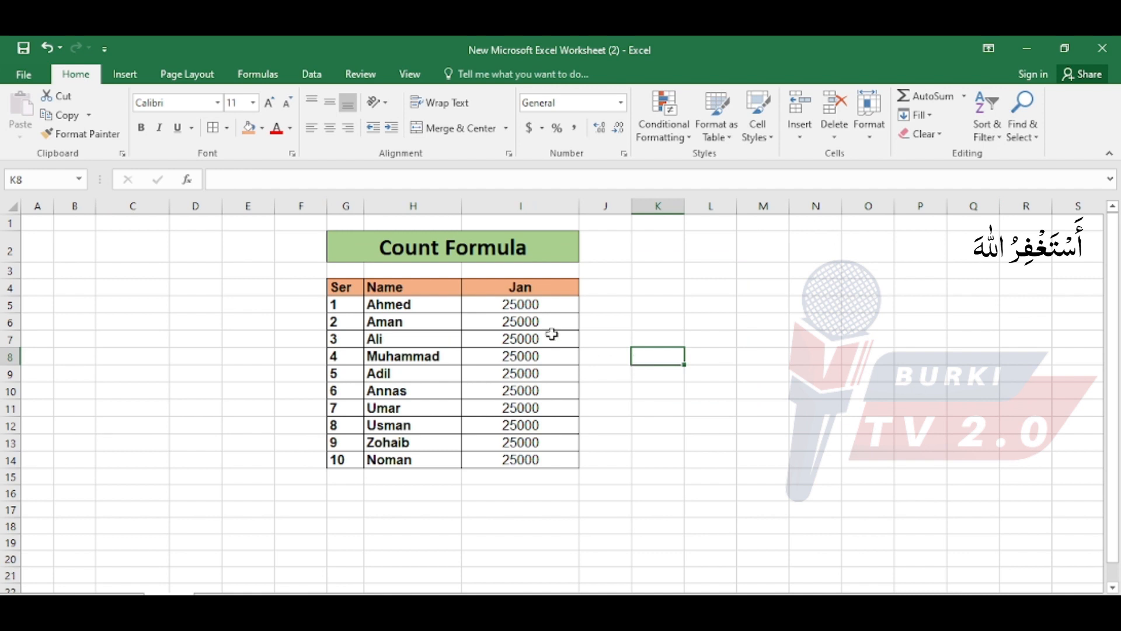
{"action": "left_click", "coordinate": [8, 208]}
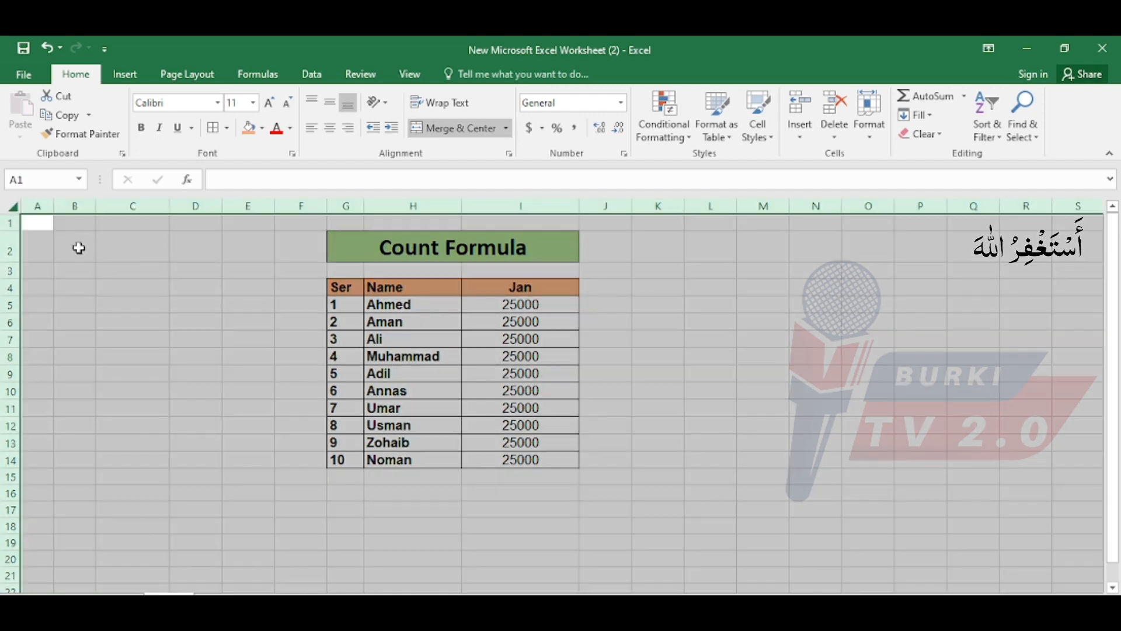
{"action": "left_click_drag", "start_coordinate": [45, 229], "coordinate": [977, 581]}
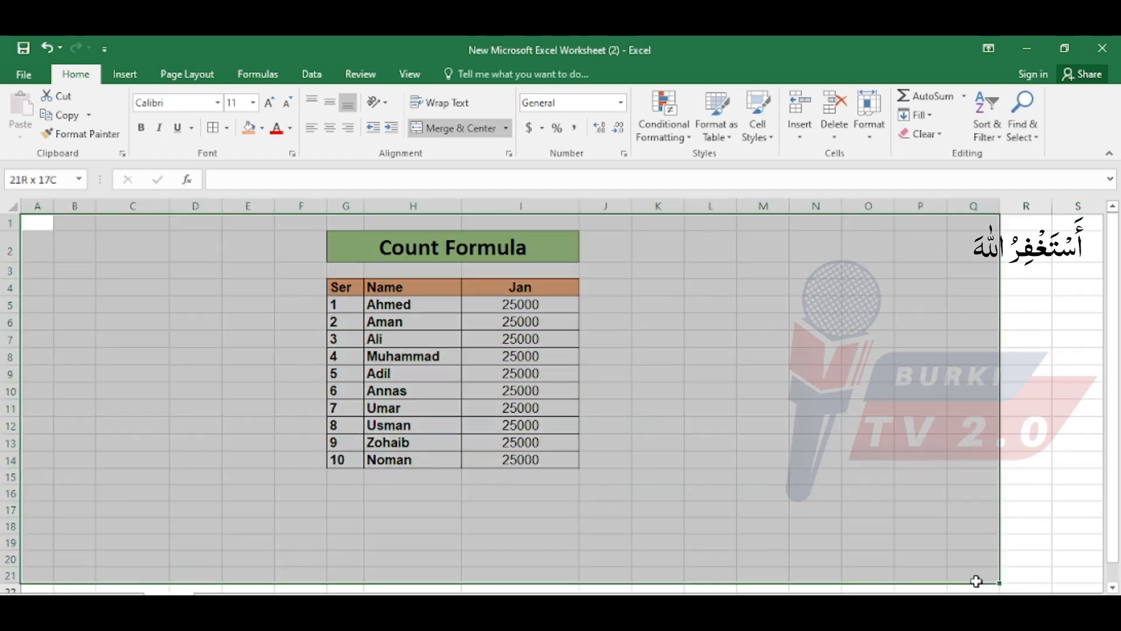
{"action": "left_click", "coordinate": [241, 291]}
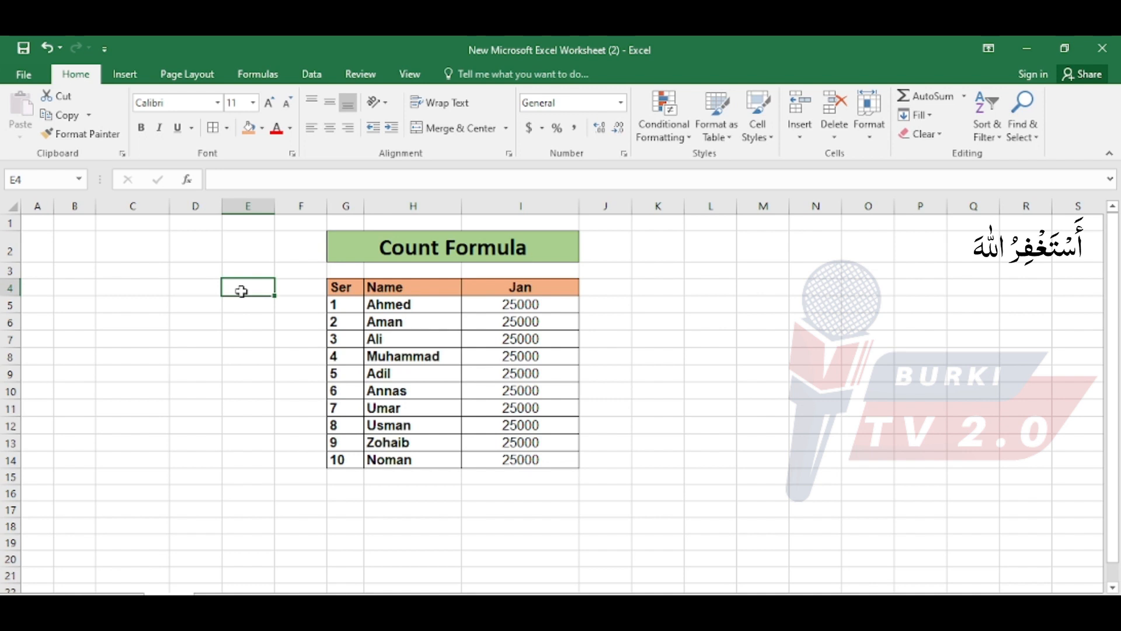
{"action": "left_click_drag", "start_coordinate": [48, 225], "coordinate": [821, 552]}
Go through the entries in the Name column one by one, from H5 down to H14.
{"action": "left_click", "coordinate": [395, 323]}
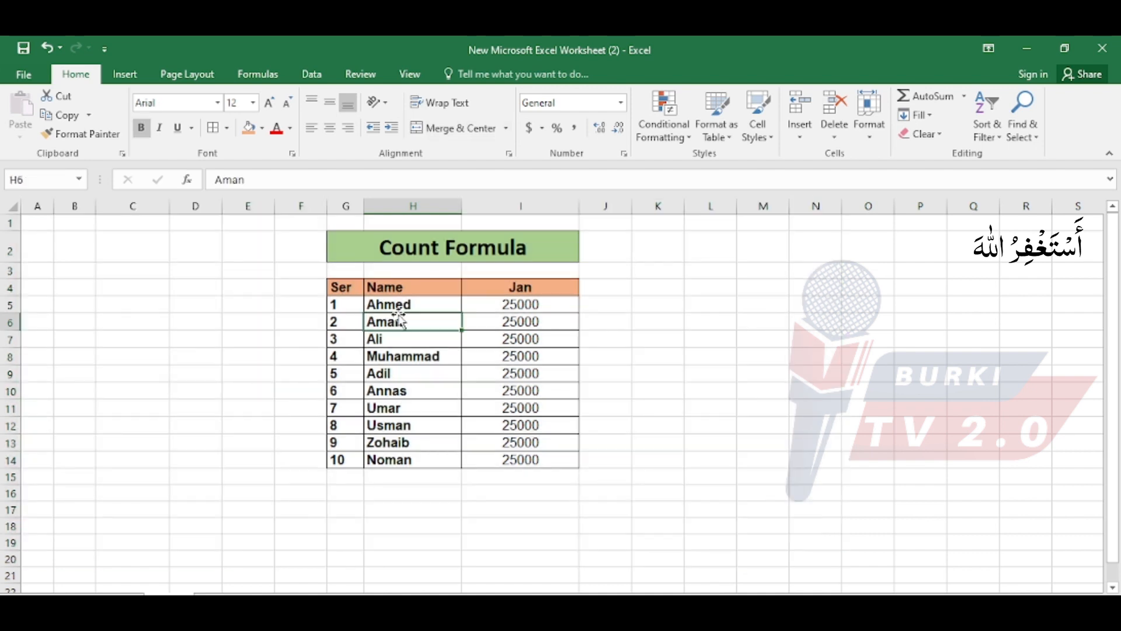
{"action": "left_click", "coordinate": [410, 302]}
{"action": "left_click", "coordinate": [402, 320]}
{"action": "left_click", "coordinate": [401, 339]}
{"action": "left_click", "coordinate": [401, 354]}
{"action": "left_click", "coordinate": [396, 372]}
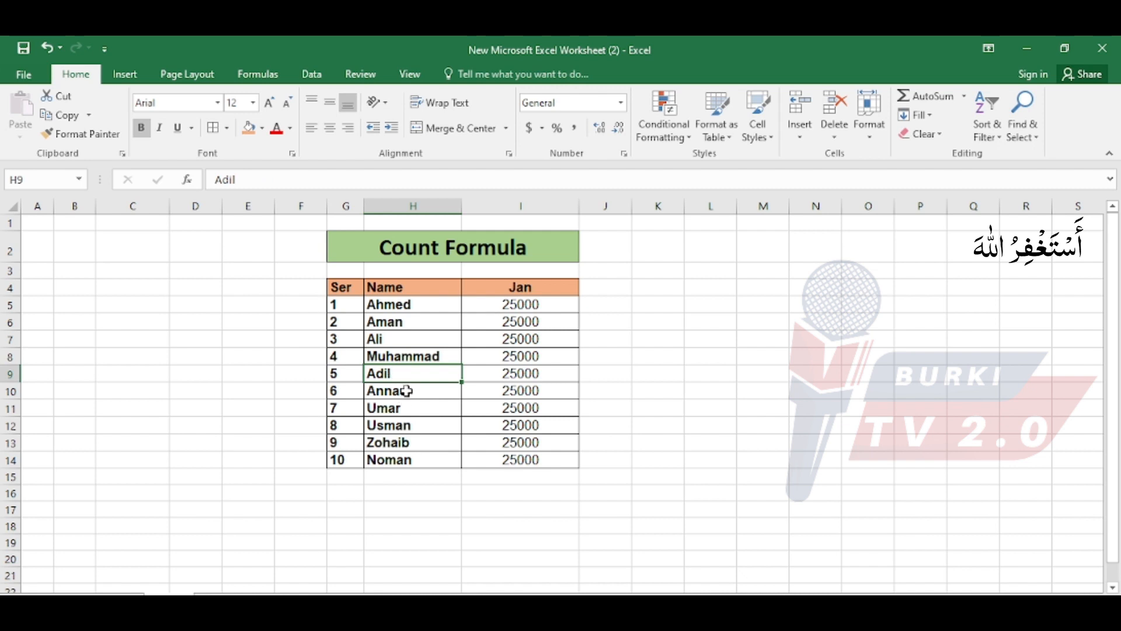
{"action": "left_click", "coordinate": [404, 392]}
{"action": "left_click", "coordinate": [407, 411]}
{"action": "left_click", "coordinate": [412, 429]}
{"action": "left_click", "coordinate": [413, 441]}
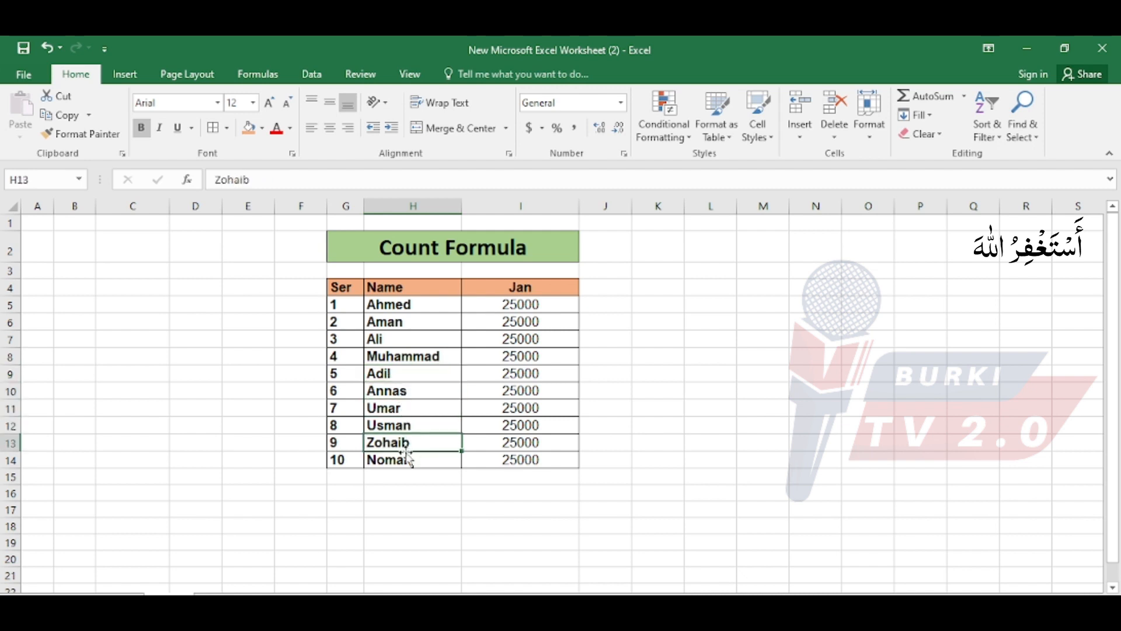
{"action": "left_click", "coordinate": [399, 463]}
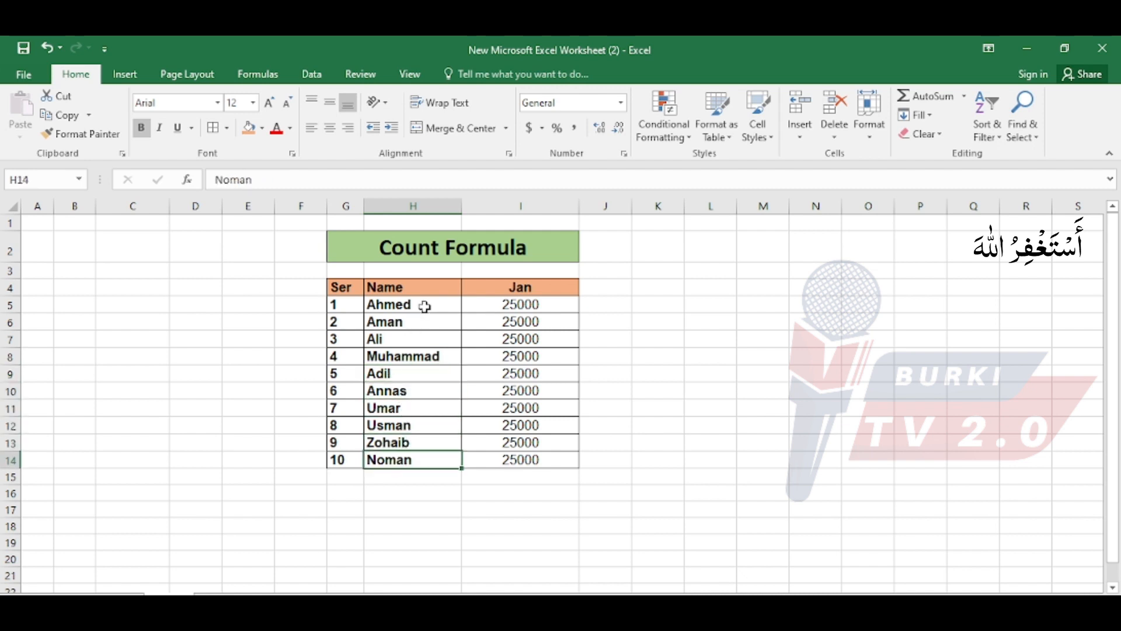
{"action": "left_click_drag", "start_coordinate": [425, 305], "coordinate": [431, 452]}
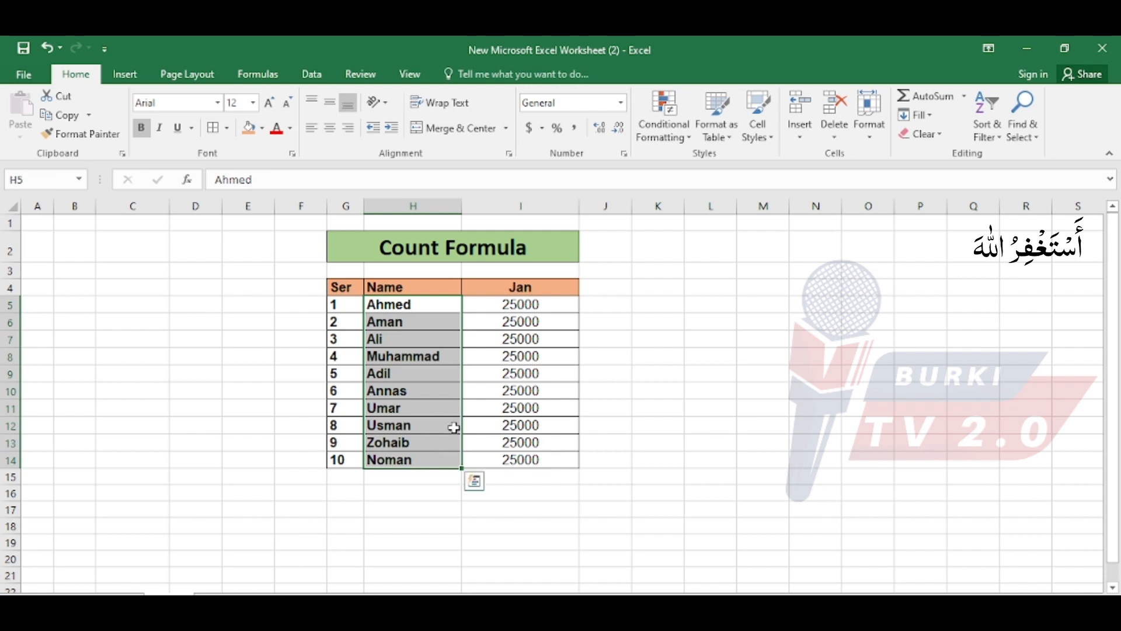
Enter 2500 as the first Jan amount in I5 and fill it down to I14.
{"action": "left_click", "coordinate": [516, 326]}
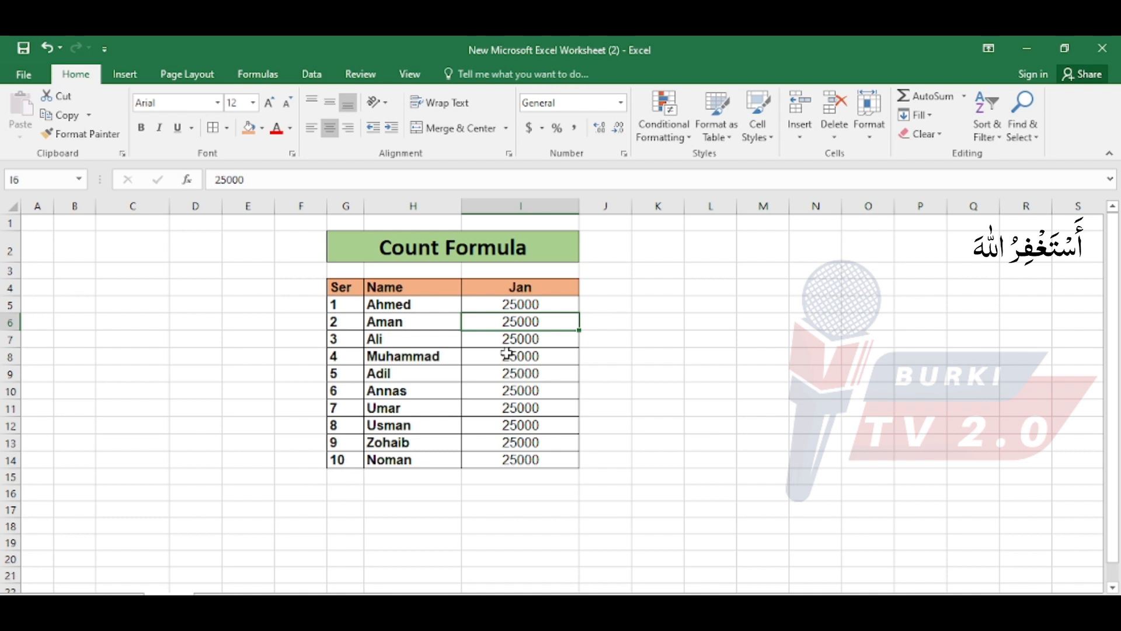
{"action": "left_click", "coordinate": [520, 308]}
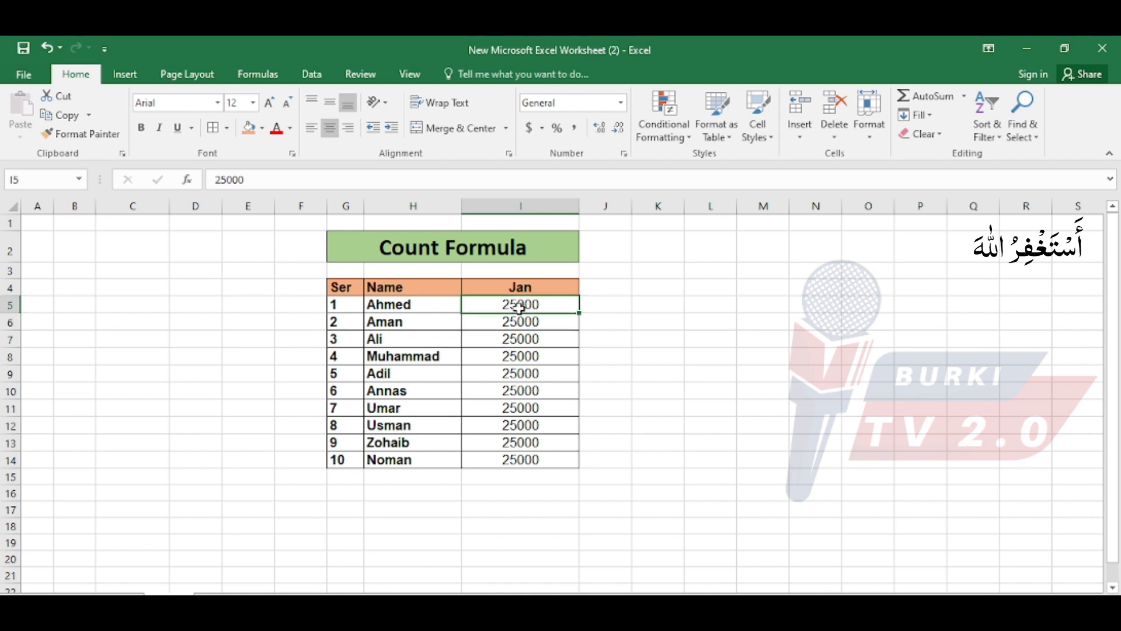
{"action": "type", "text": "2500"}
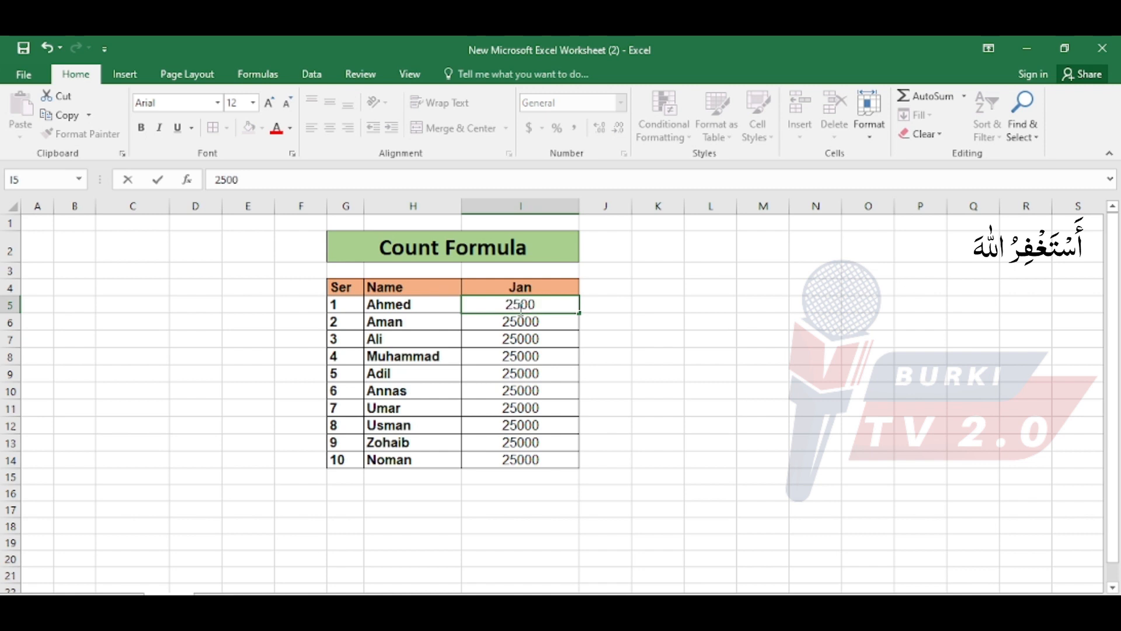
{"action": "key", "text": "Return"}
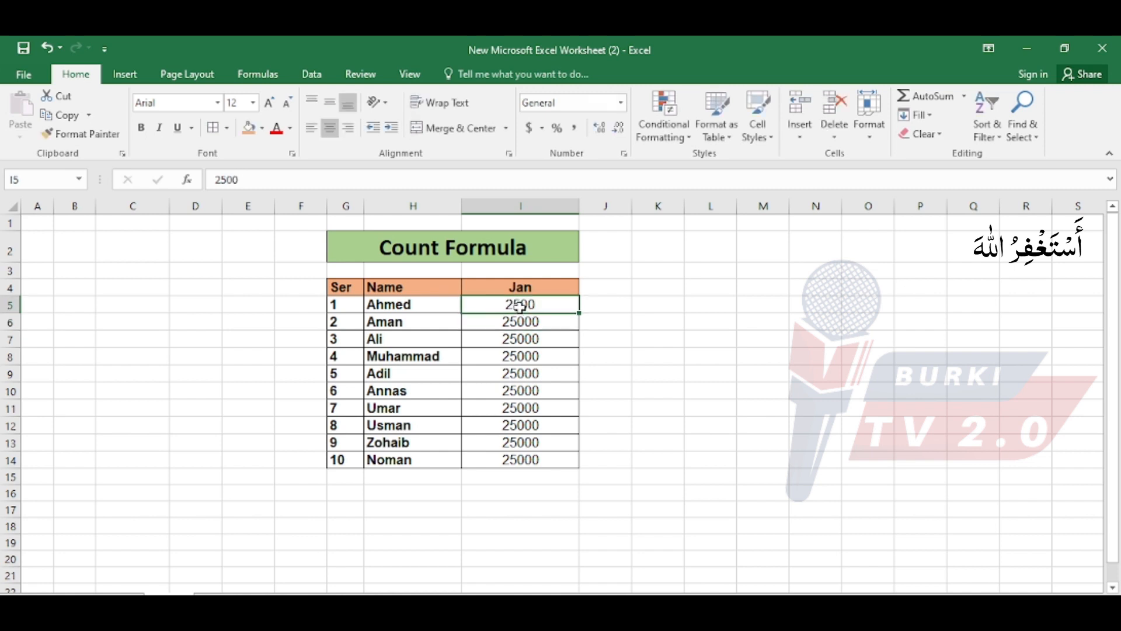
{"action": "key", "text": "ctrl+d"}
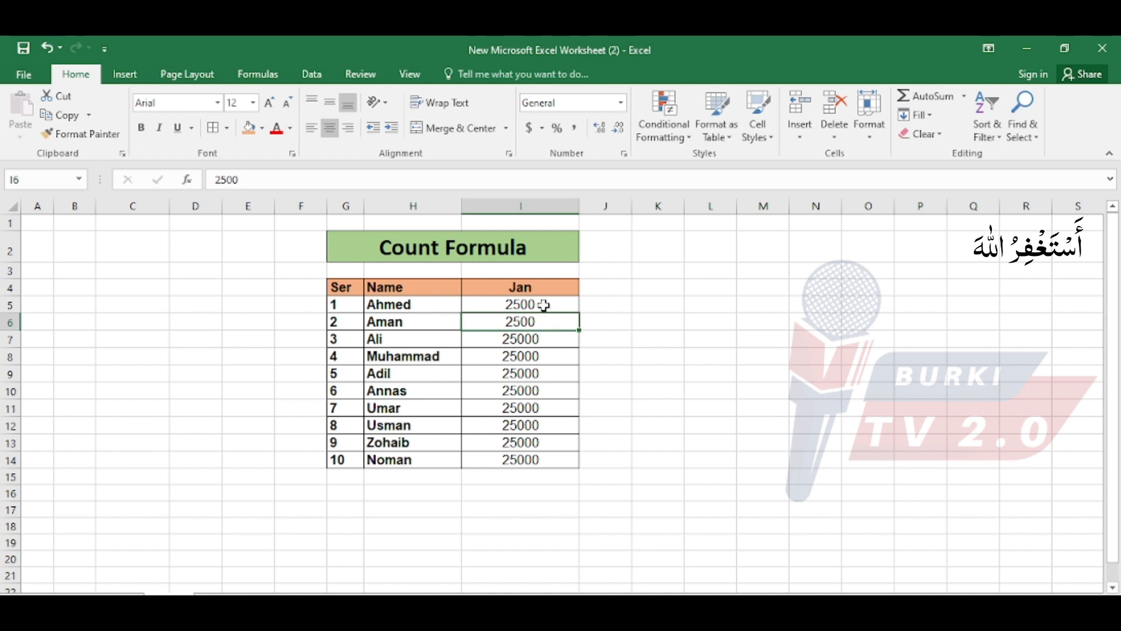
{"action": "left_click_drag", "start_coordinate": [544, 304], "coordinate": [578, 467]}
Look over the Name and Jan columns of the table, including their headers.
{"action": "left_click", "coordinate": [528, 305]}
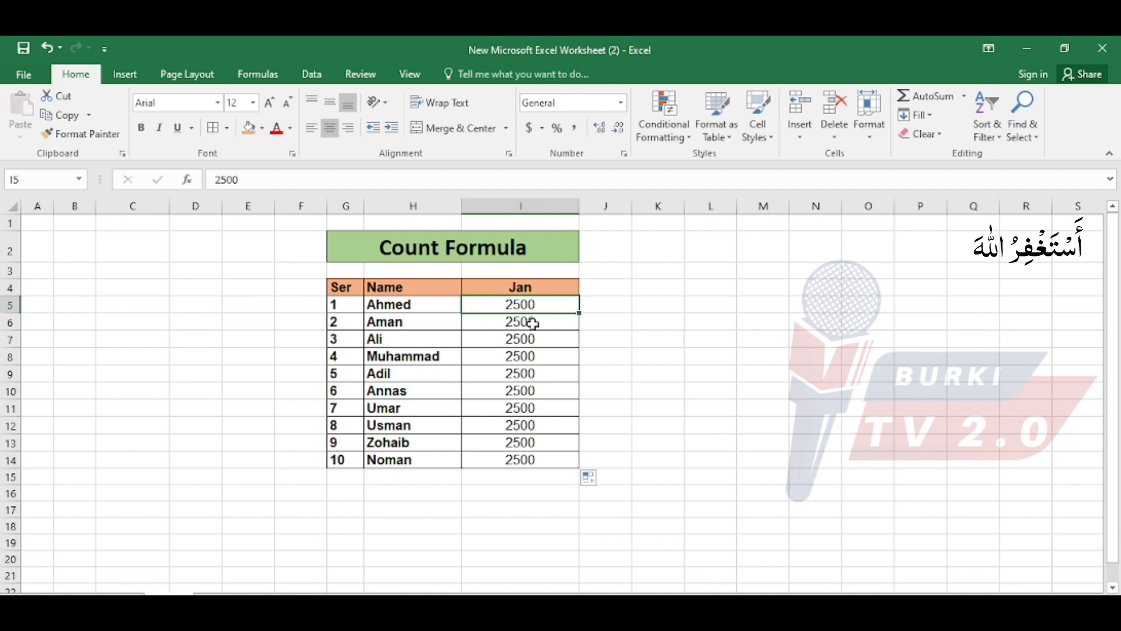
{"action": "left_click_drag", "start_coordinate": [536, 290], "coordinate": [545, 460]}
{"action": "left_click_drag", "start_coordinate": [438, 292], "coordinate": [497, 458]}
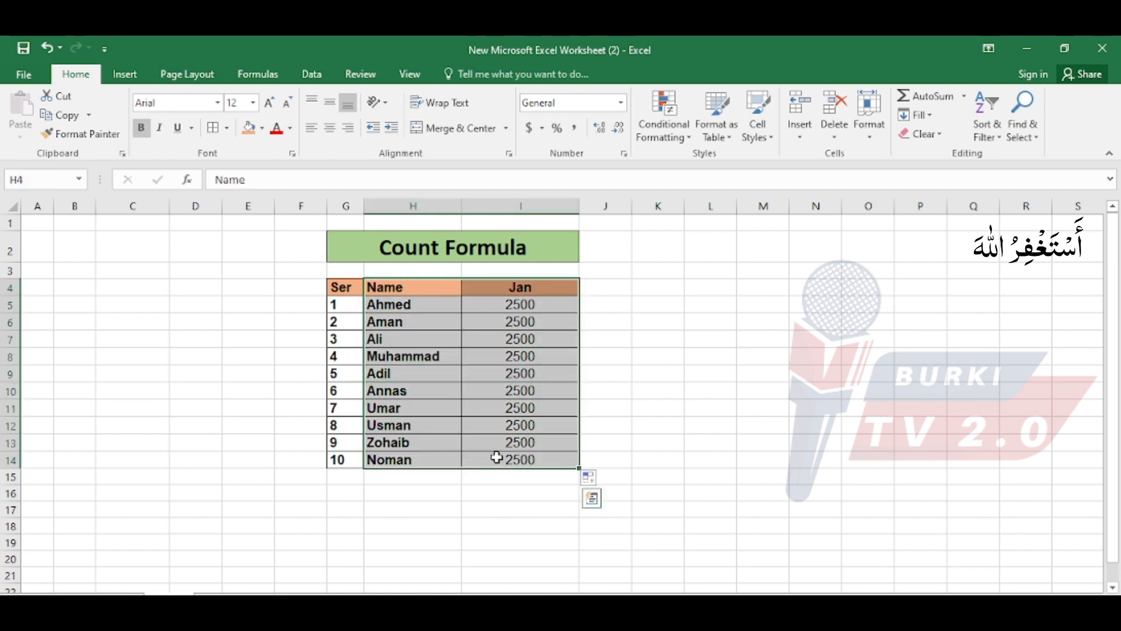
Enter the formula =COUNT(I5:I14) in cell K9 to count the Jan amounts.
{"action": "left_click", "coordinate": [649, 380]}
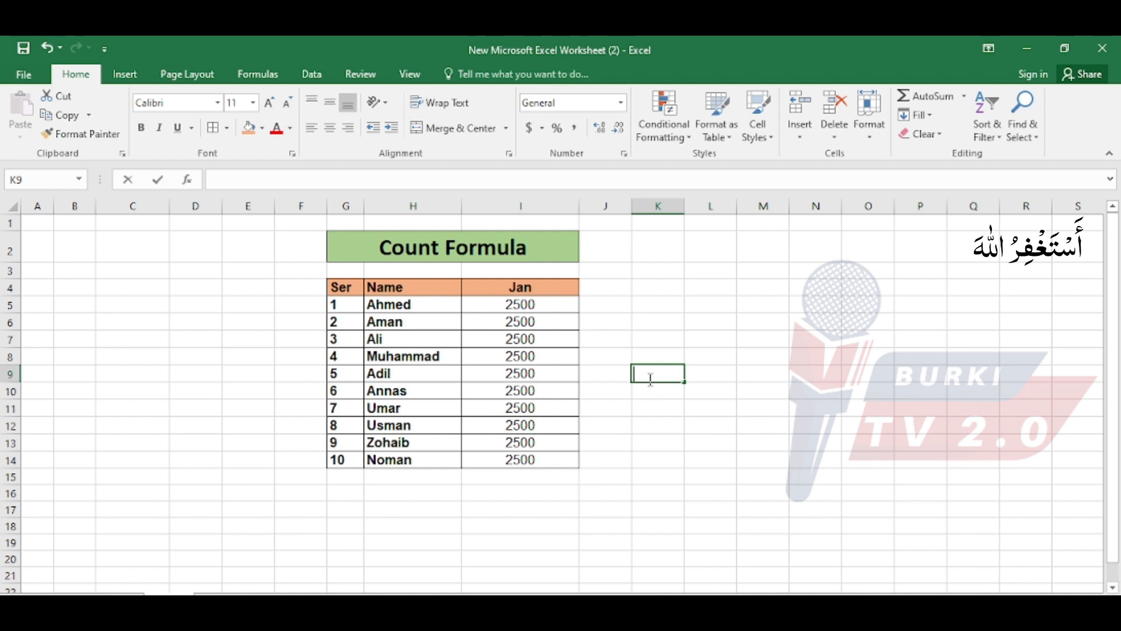
{"action": "type", "text": "=count"}
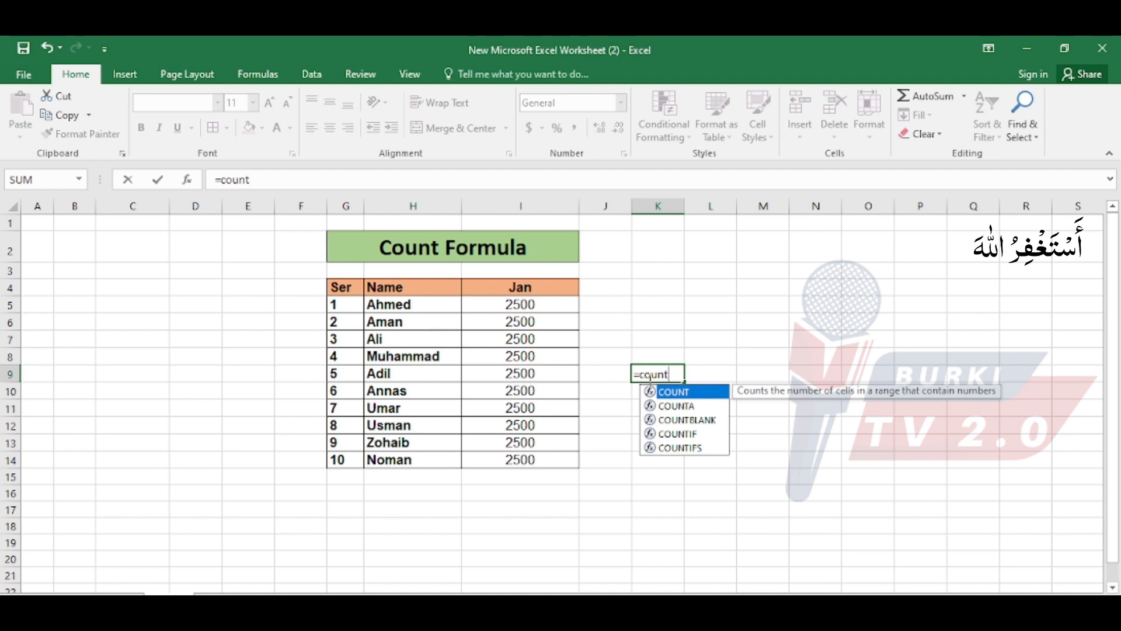
{"action": "type", "text": "("}
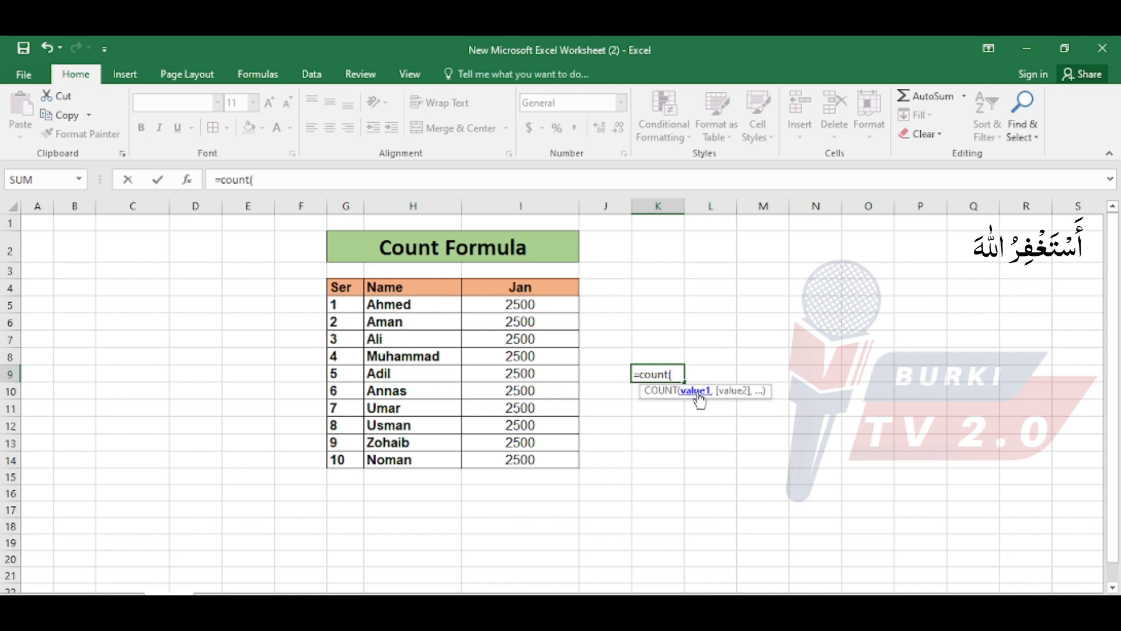
{"action": "left_click", "coordinate": [538, 305]}
{"action": "left_click_drag", "start_coordinate": [538, 305], "coordinate": [536, 457]}
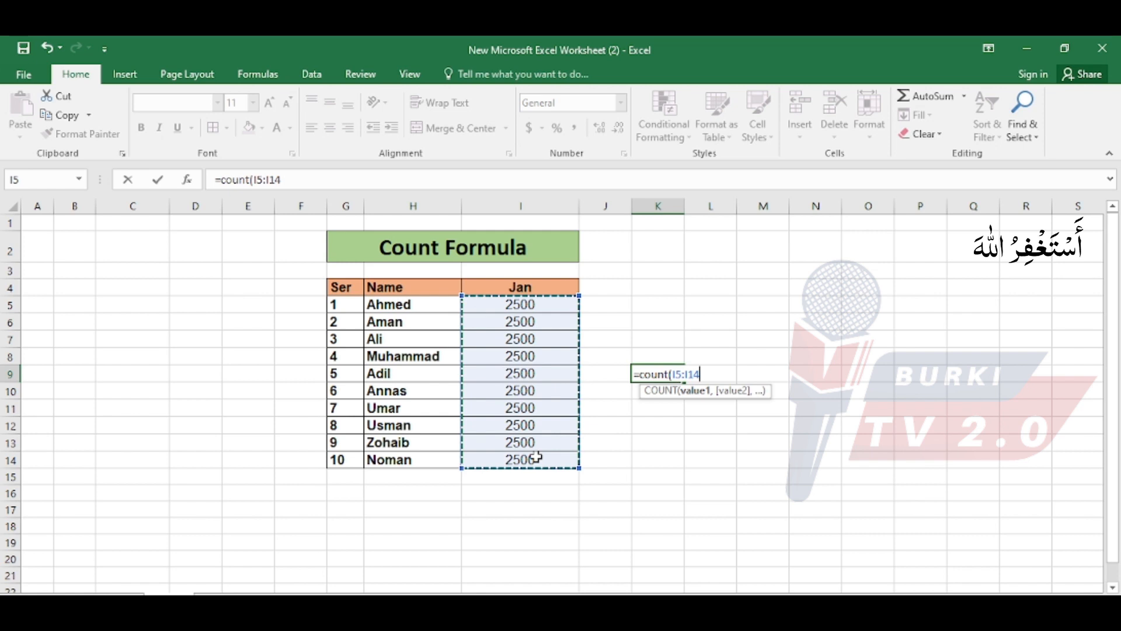
{"action": "type", "text": ")"}
{"action": "key", "text": "Return"}
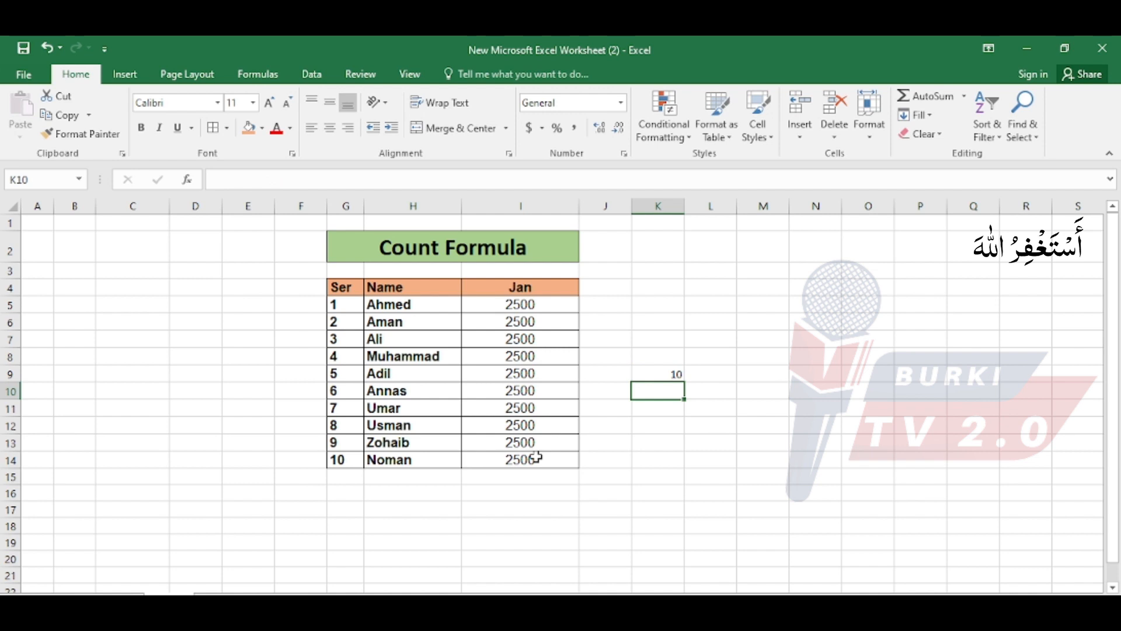
Increase the font size of the count result in K9 to 22 and outline the cell with a border.
{"action": "left_click", "coordinate": [657, 371]}
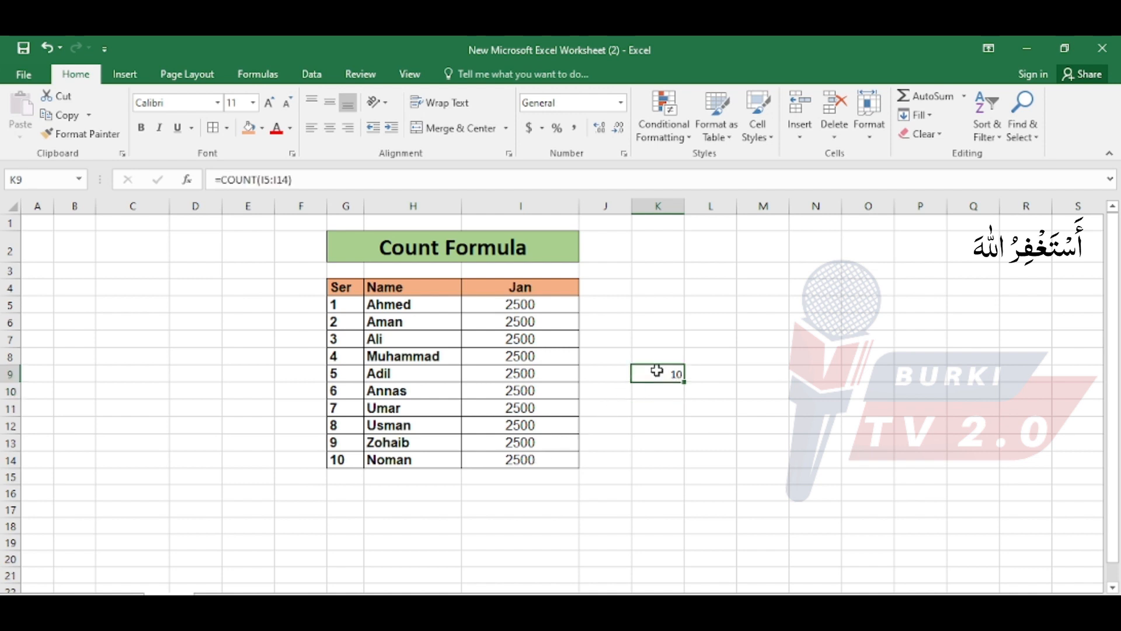
{"action": "left_click", "coordinate": [269, 104]}
{"action": "left_click", "coordinate": [269, 104]}
{"action": "left_click", "coordinate": [269, 104]}
{"action": "left_click", "coordinate": [269, 104]}
{"action": "left_click", "coordinate": [269, 104]}
{"action": "left_click", "coordinate": [269, 104]}
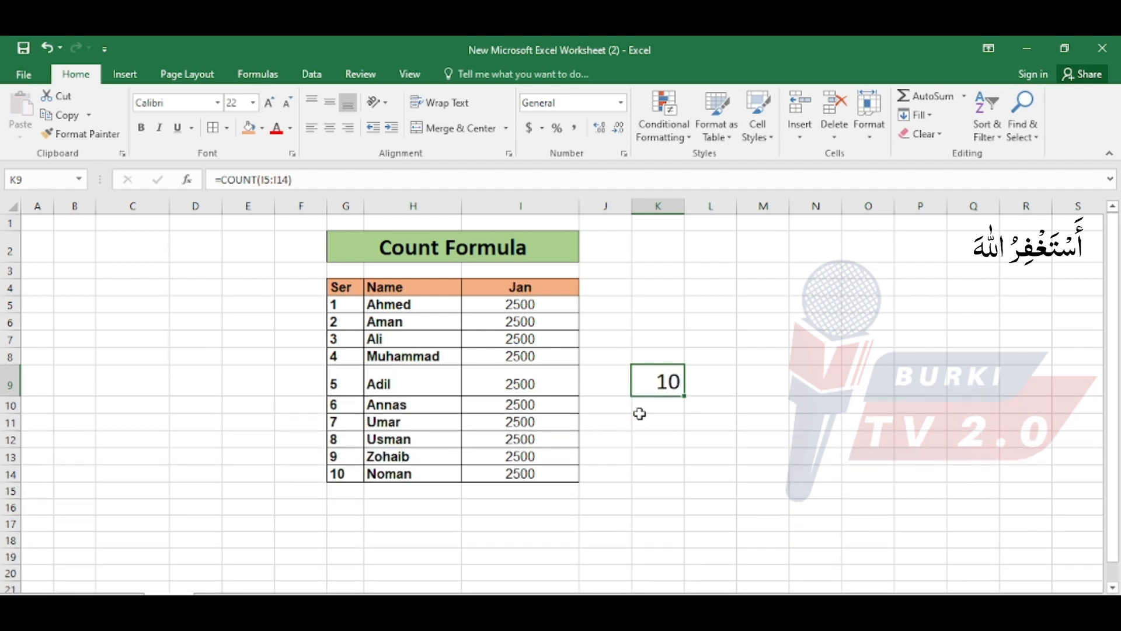
{"action": "left_click", "coordinate": [640, 414]}
{"action": "left_click", "coordinate": [670, 381]}
Clear the Jan amounts in I9 and I10 to test how the count formula responds.
{"action": "left_click", "coordinate": [554, 390]}
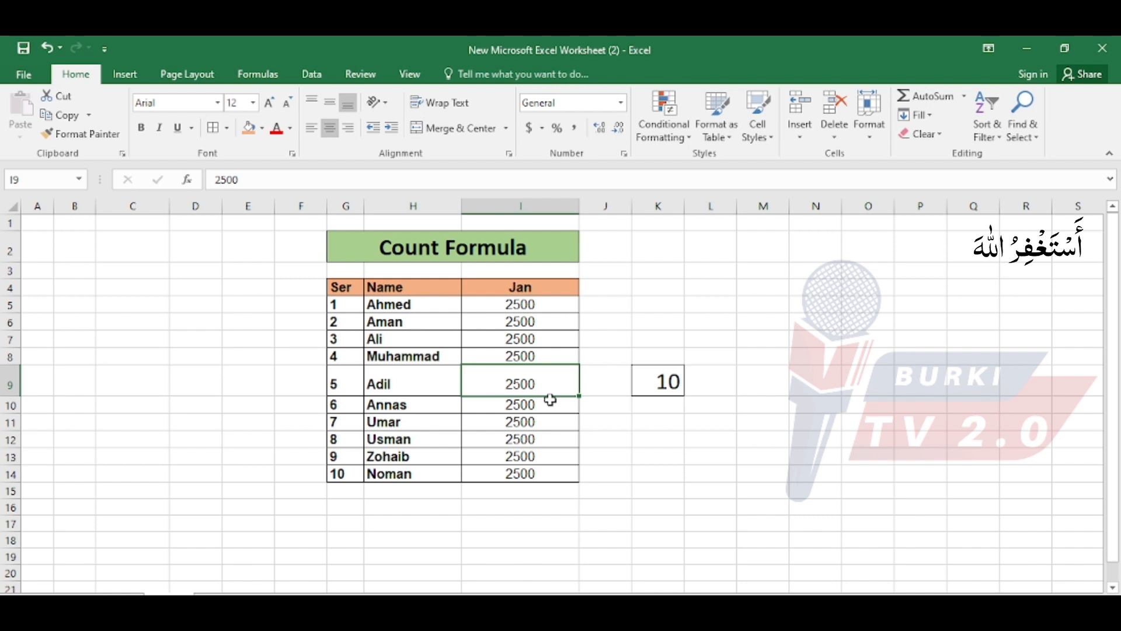
{"action": "key", "text": "Delete"}
{"action": "left_click", "coordinate": [550, 400]}
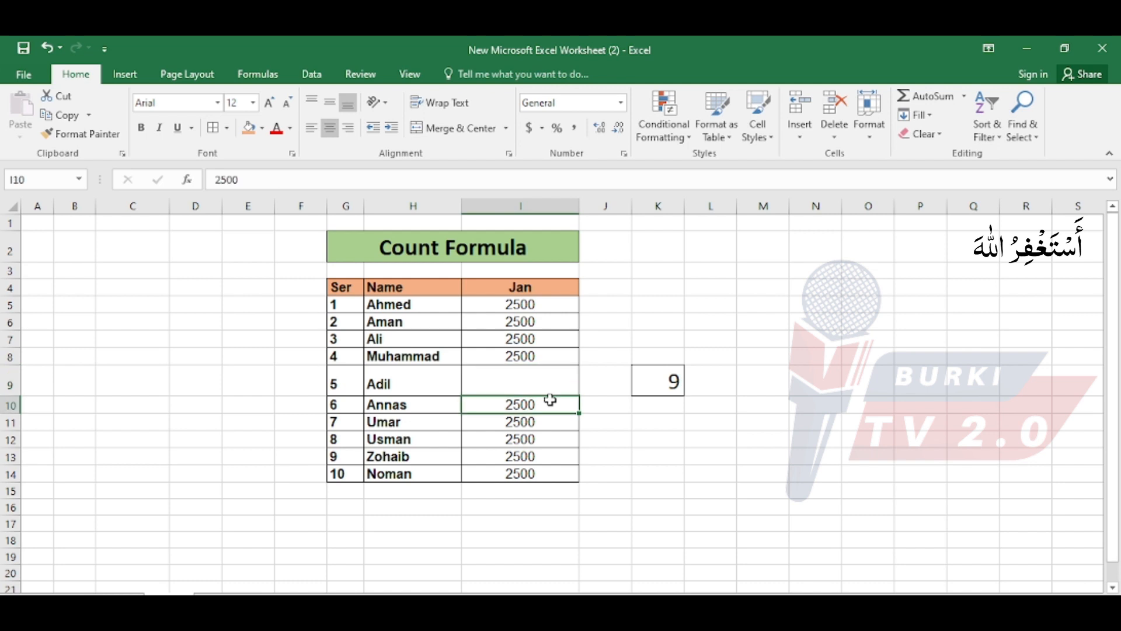
{"action": "key", "text": "Delete"}
{"action": "left_click", "coordinate": [527, 375]}
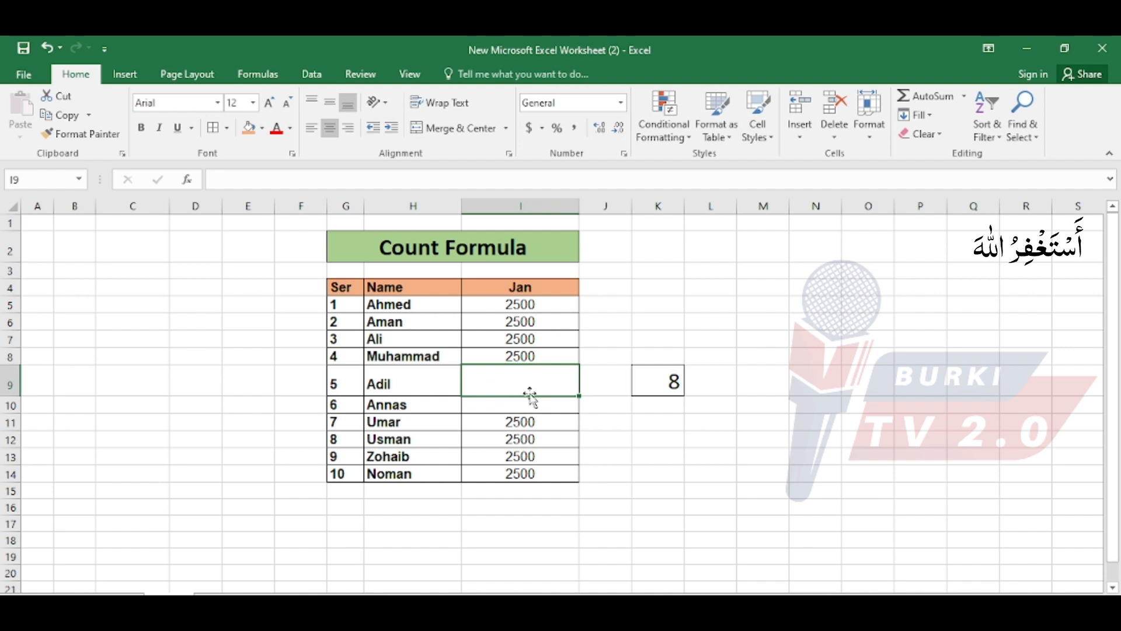
Examine the emptied Jan cells I9 and I10 against the count formula in K9 and the serial numbers in G5:G14.
{"action": "left_click", "coordinate": [525, 403]}
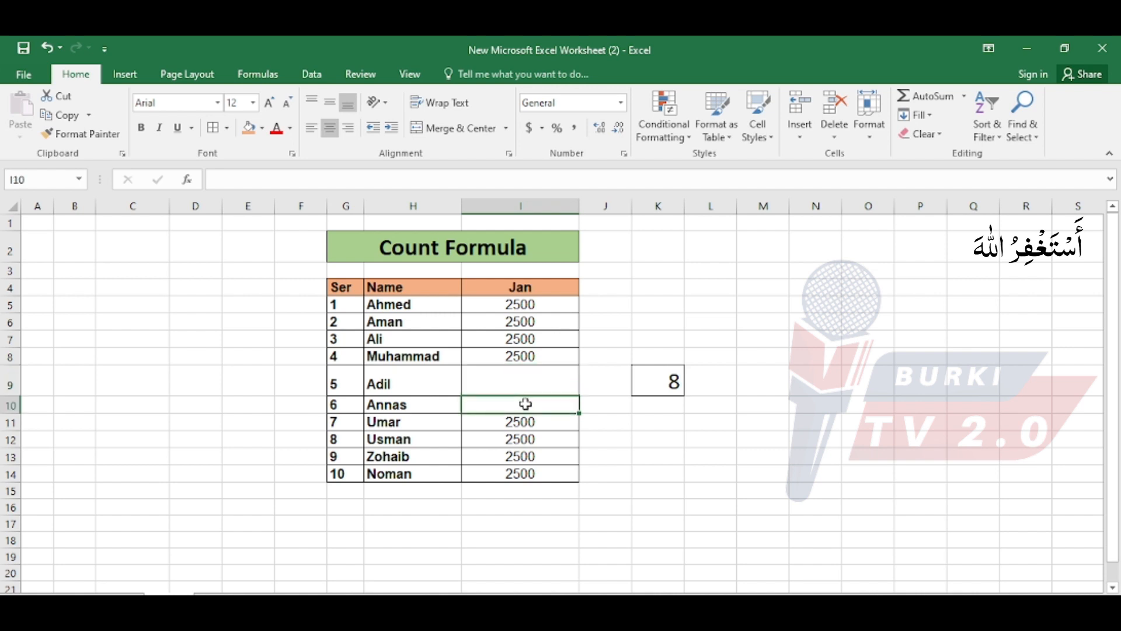
{"action": "left_click", "coordinate": [531, 378]}
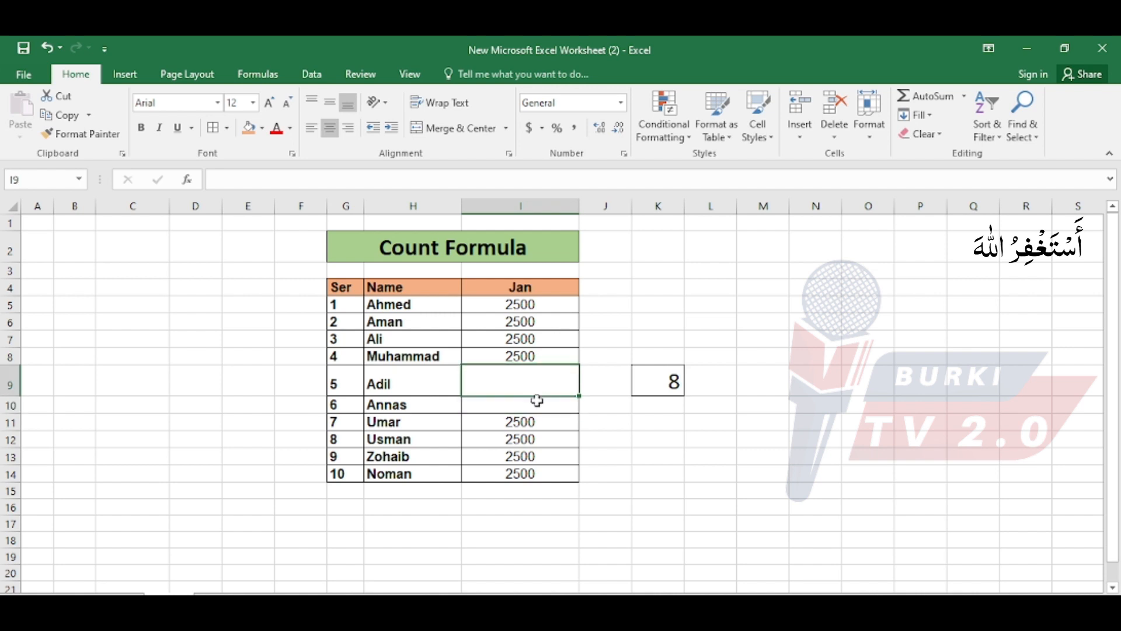
{"action": "left_click", "coordinate": [534, 400]}
{"action": "left_click", "coordinate": [532, 383]}
{"action": "left_click", "coordinate": [674, 379]}
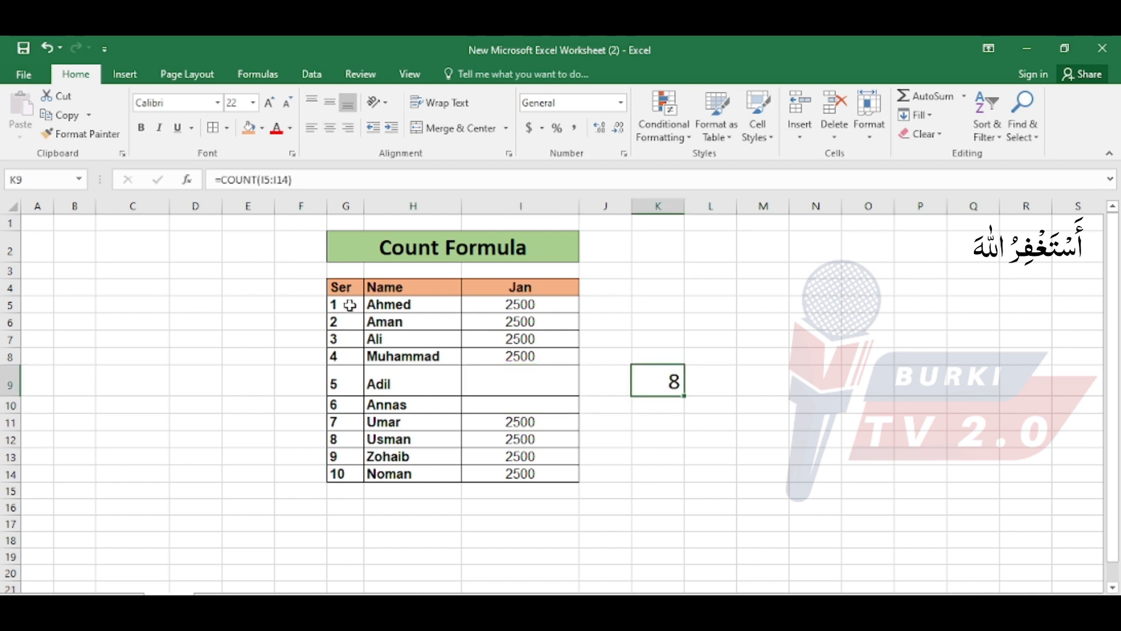
{"action": "left_click_drag", "start_coordinate": [344, 304], "coordinate": [348, 469]}
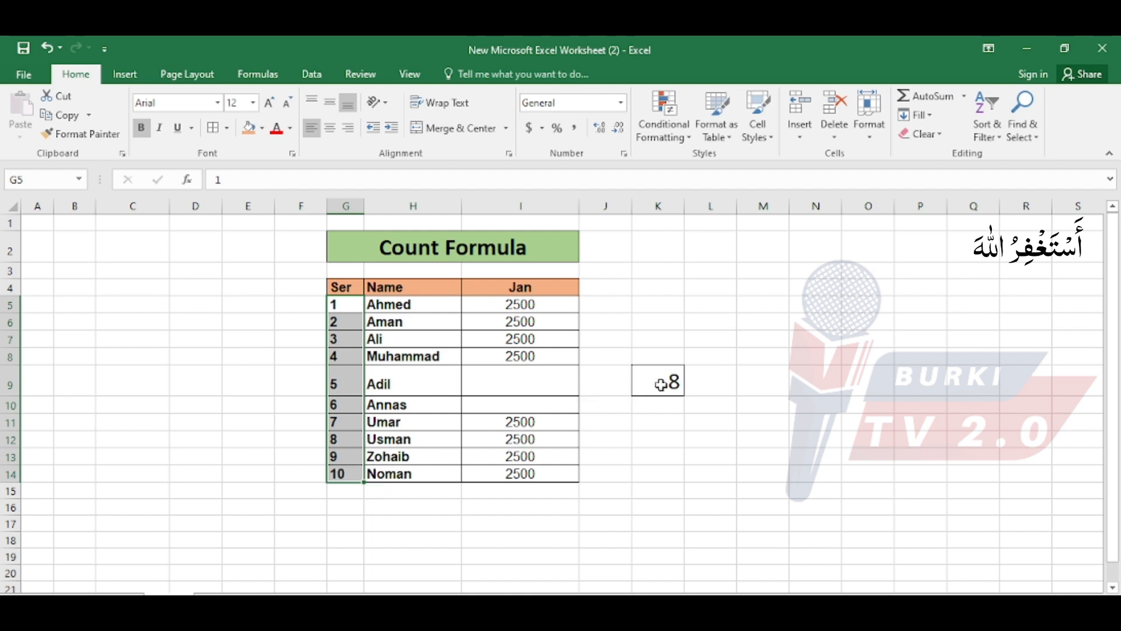
{"action": "left_click", "coordinate": [541, 382]}
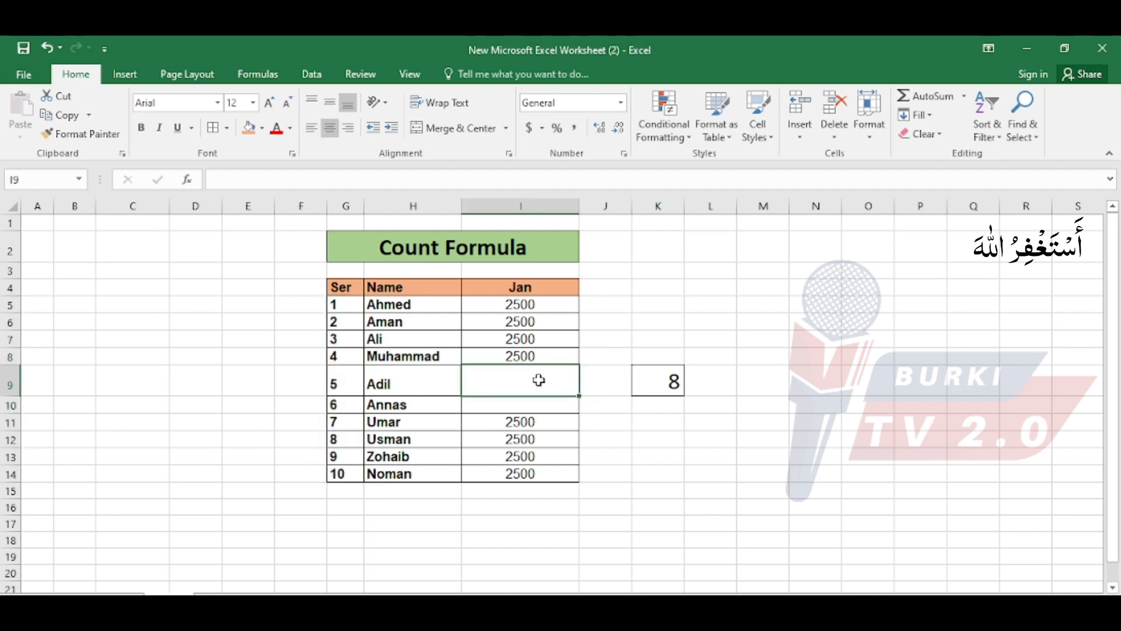
{"action": "left_click", "coordinate": [537, 404]}
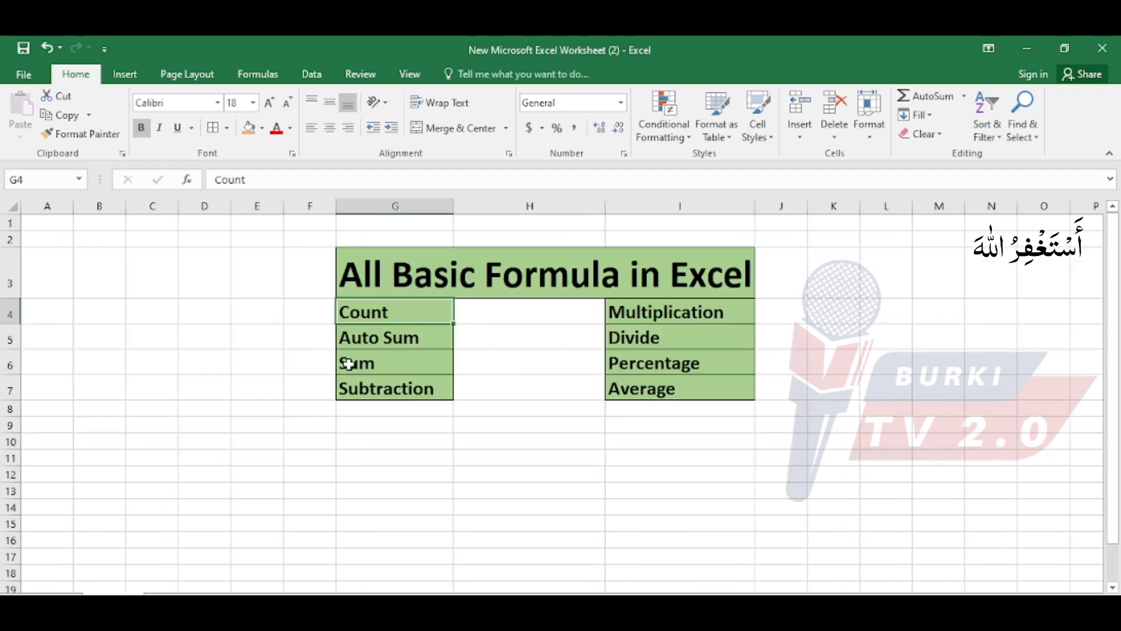
Switch from the Auto Sum entry in the formula list to the Auto Sum / Sum sheet and look over its Total and Name columns.
{"action": "left_click", "coordinate": [369, 345]}
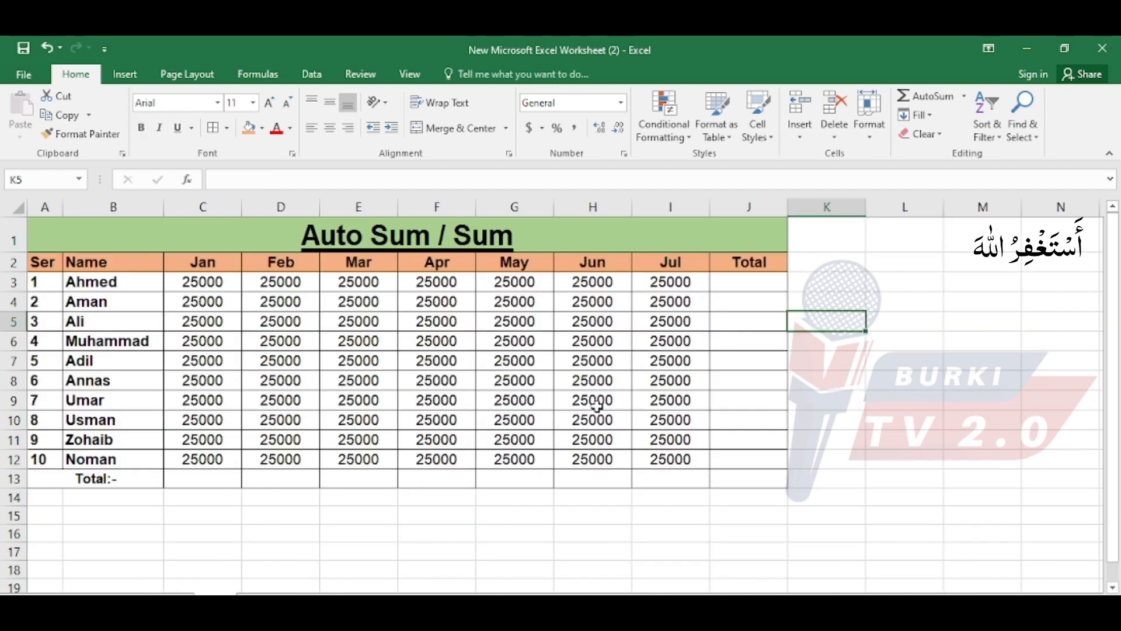
{"action": "left_click_drag", "start_coordinate": [746, 283], "coordinate": [748, 471]}
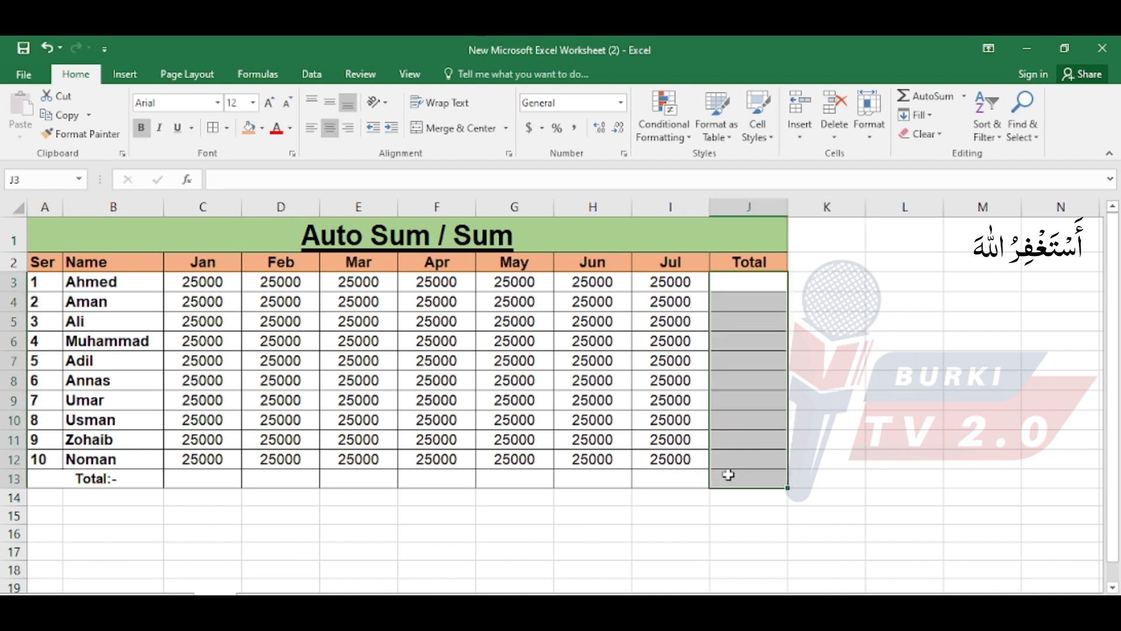
{"action": "left_click", "coordinate": [726, 472]}
{"action": "left_click", "coordinate": [725, 283]}
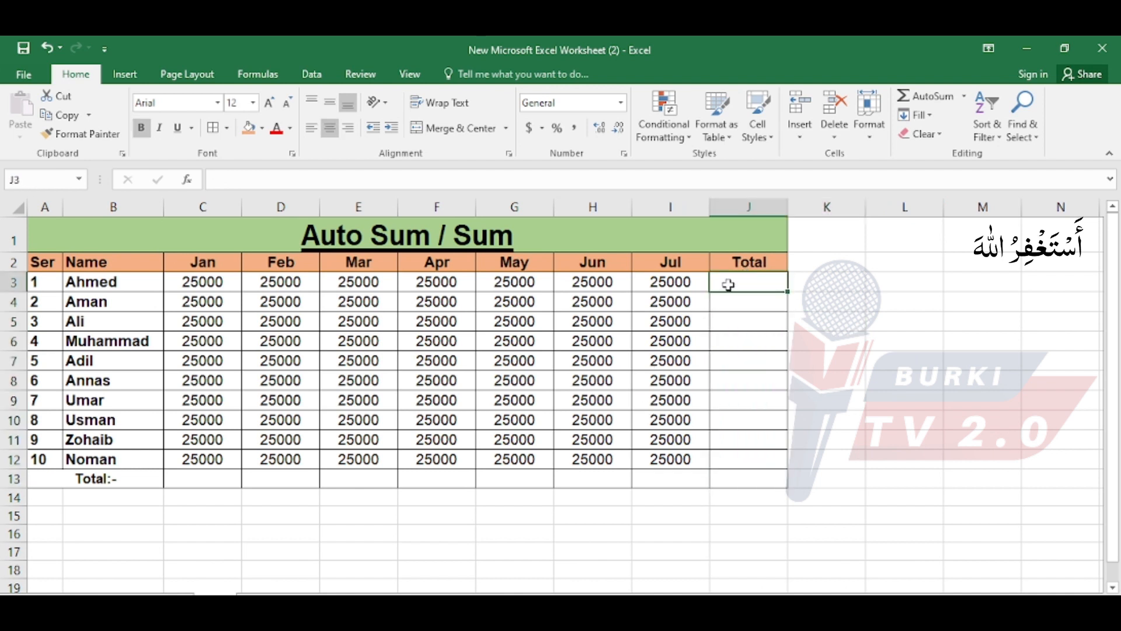
{"action": "left_click", "coordinate": [142, 285]}
{"action": "left_click", "coordinate": [128, 302]}
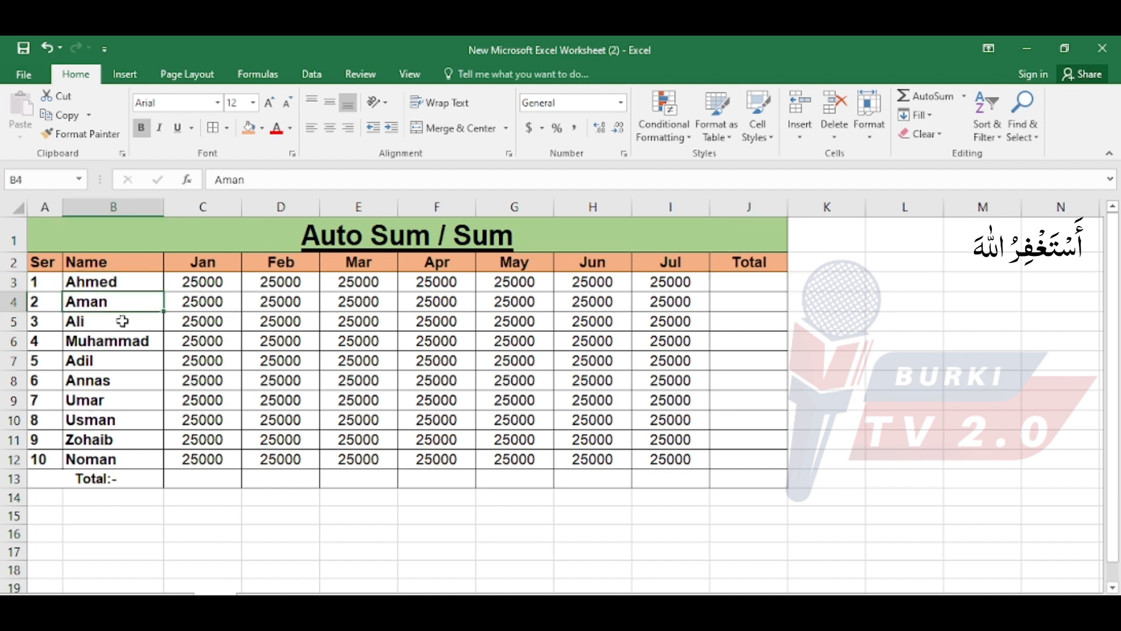
{"action": "left_click", "coordinate": [122, 321]}
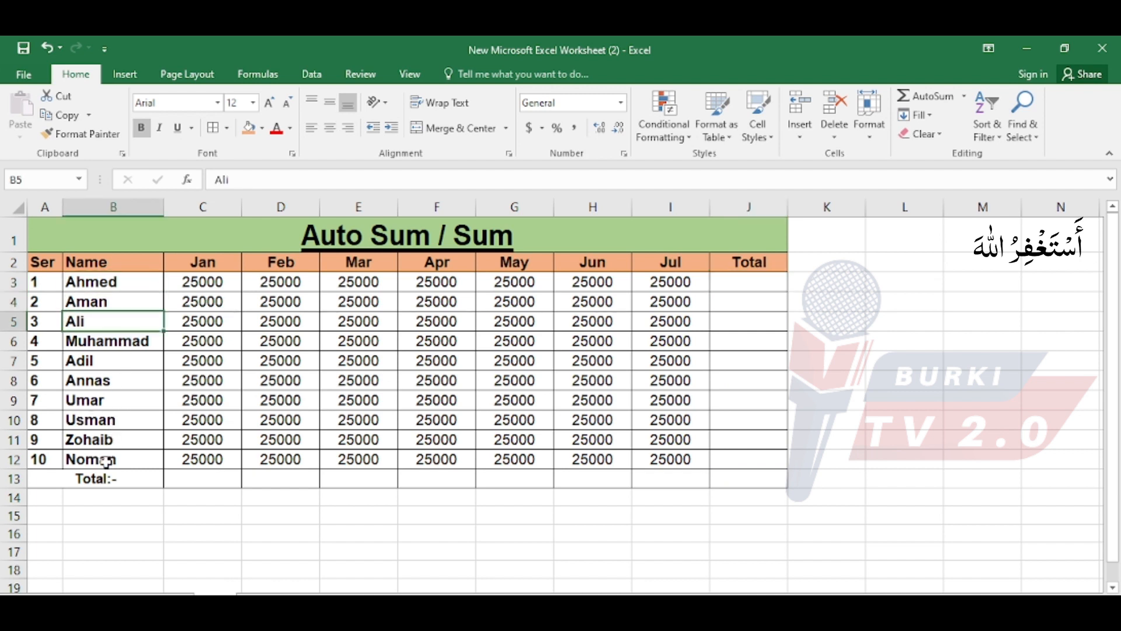
{"action": "left_click", "coordinate": [221, 264]}
Enter 2500 as the first Jan amount in C3 and fill it across to Jul and down through I12.
{"action": "left_click", "coordinate": [218, 285]}
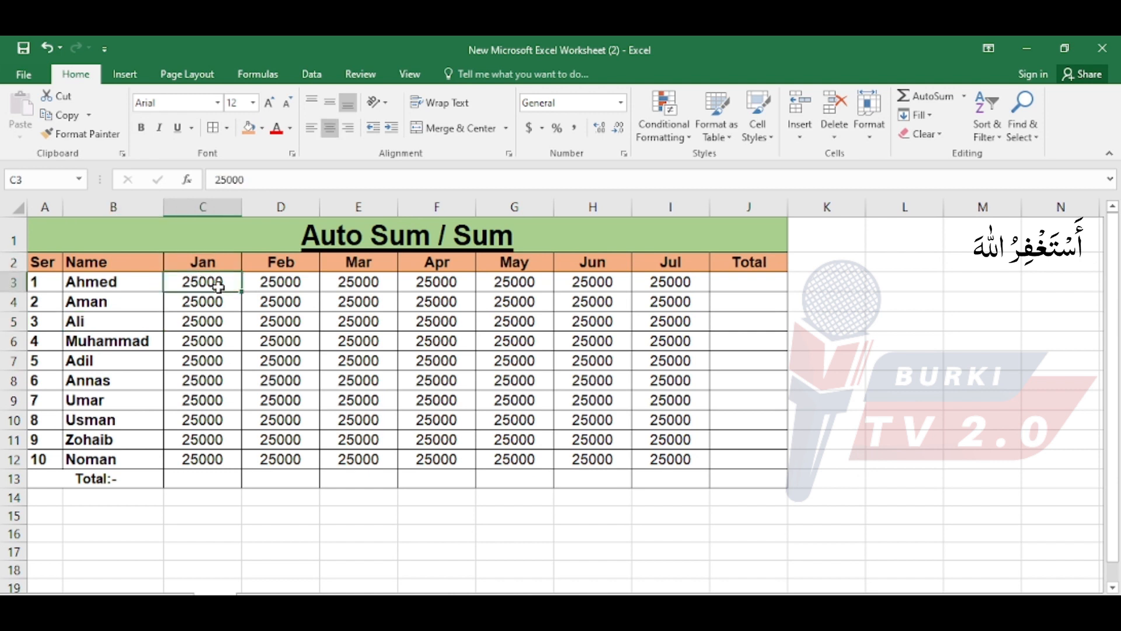
{"action": "type", "text": "2500"}
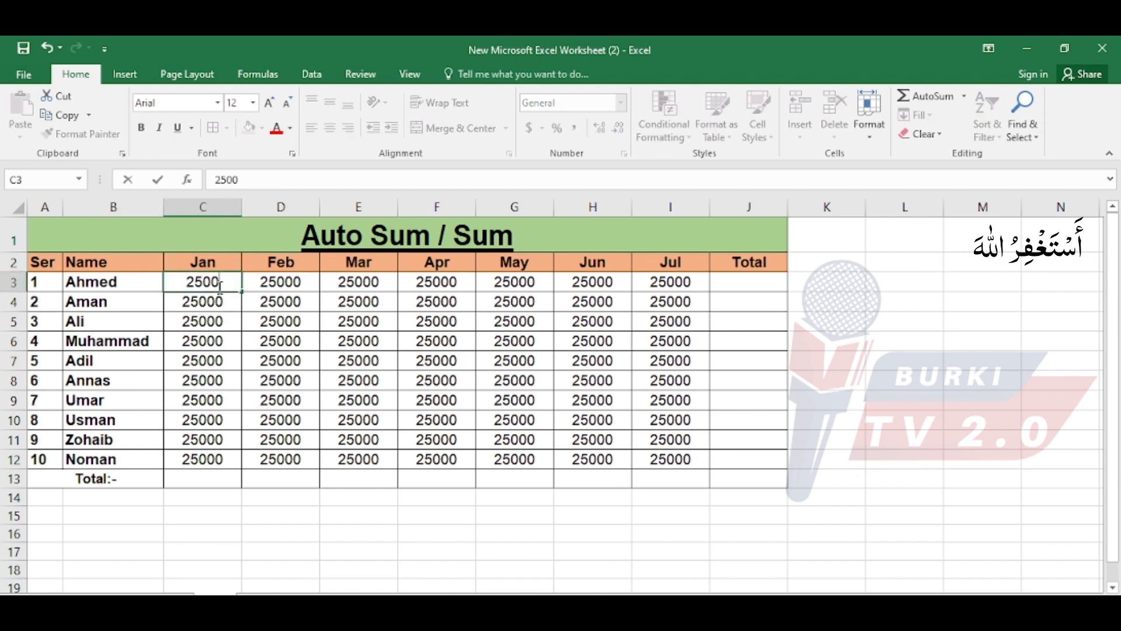
{"action": "key", "text": "Tab"}
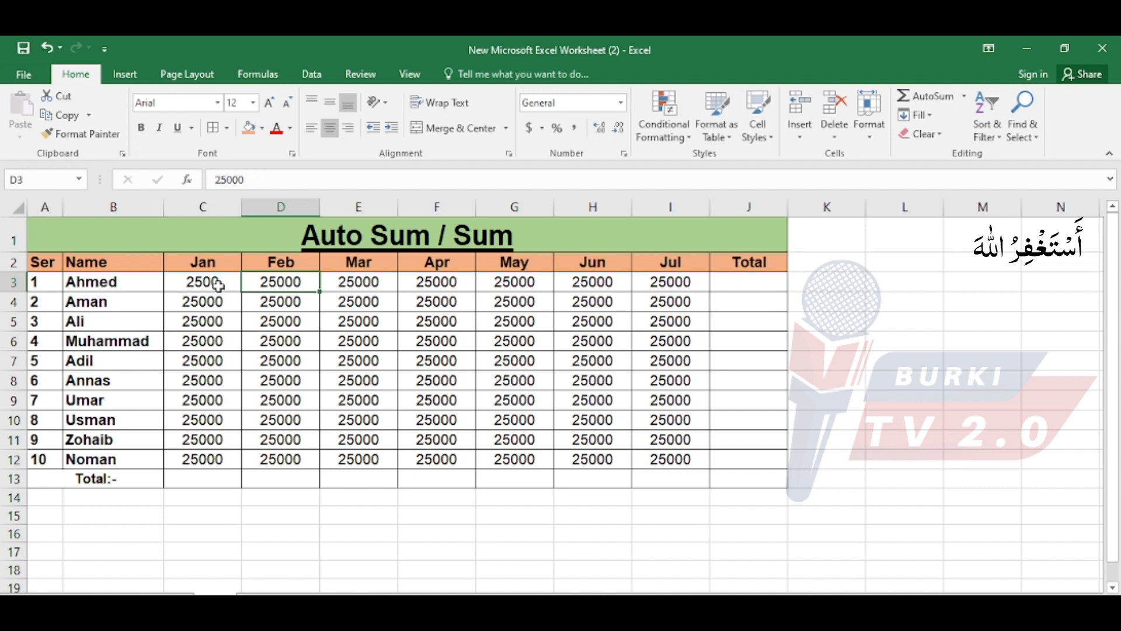
{"action": "left_click", "coordinate": [220, 282]}
{"action": "left_click_drag", "start_coordinate": [241, 292], "coordinate": [288, 290]}
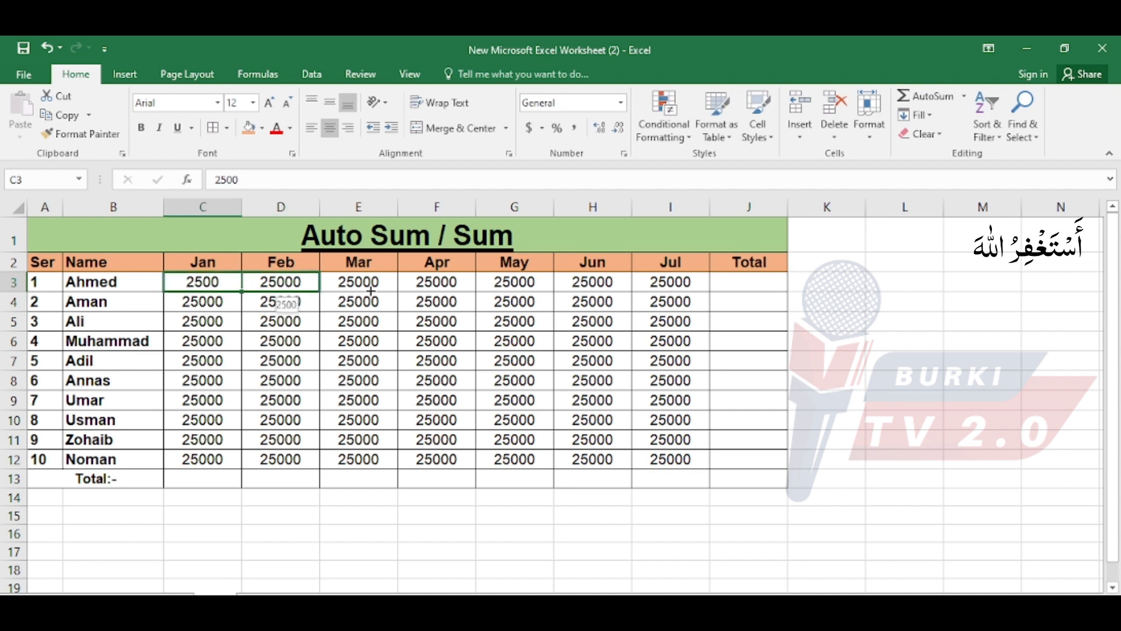
{"action": "left_click_drag", "start_coordinate": [370, 290], "coordinate": [700, 467]}
{"action": "left_click", "coordinate": [366, 363]}
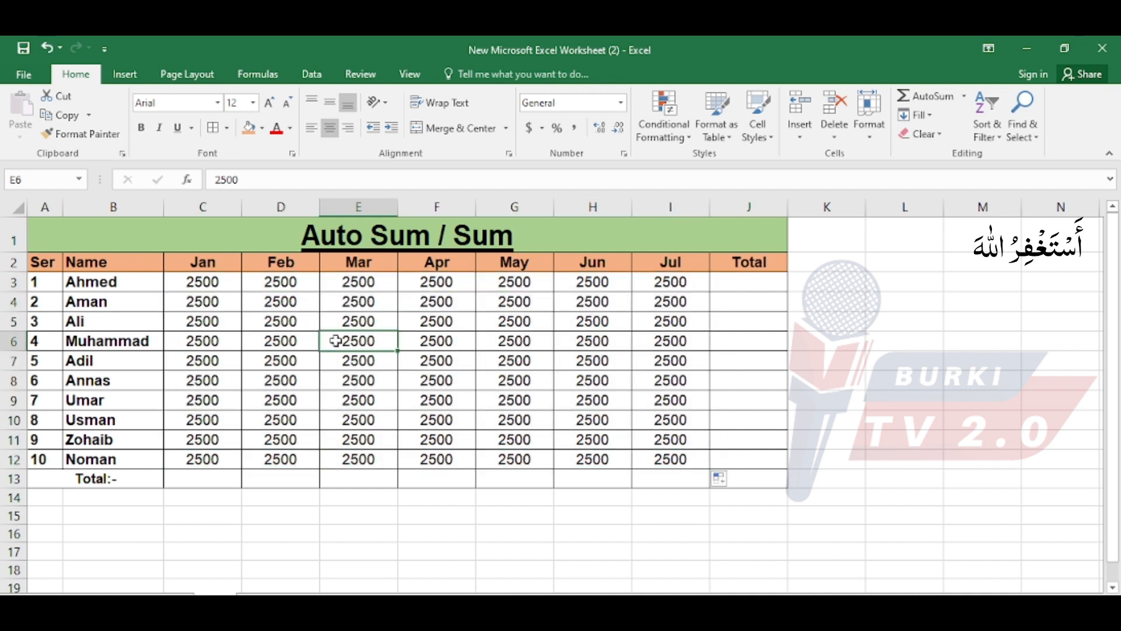
Review the month headers, the first row's amounts with its Total cell, and the names and Jan amounts above the Total row.
{"action": "left_click", "coordinate": [229, 281]}
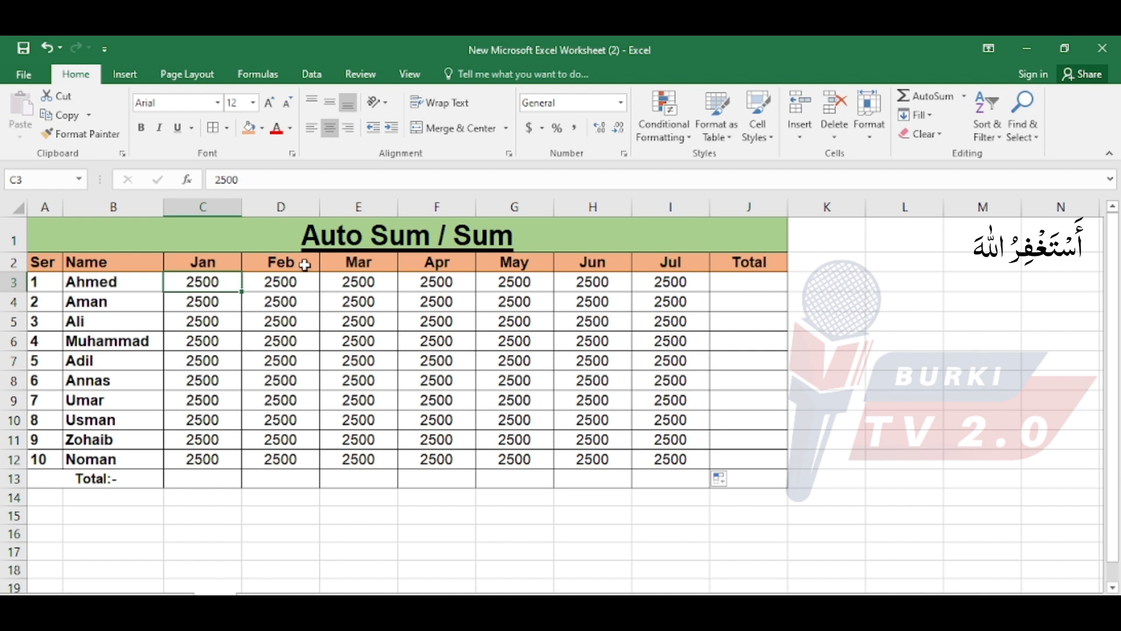
{"action": "left_click", "coordinate": [345, 267]}
{"action": "left_click", "coordinate": [462, 267]}
{"action": "left_click", "coordinate": [525, 265]}
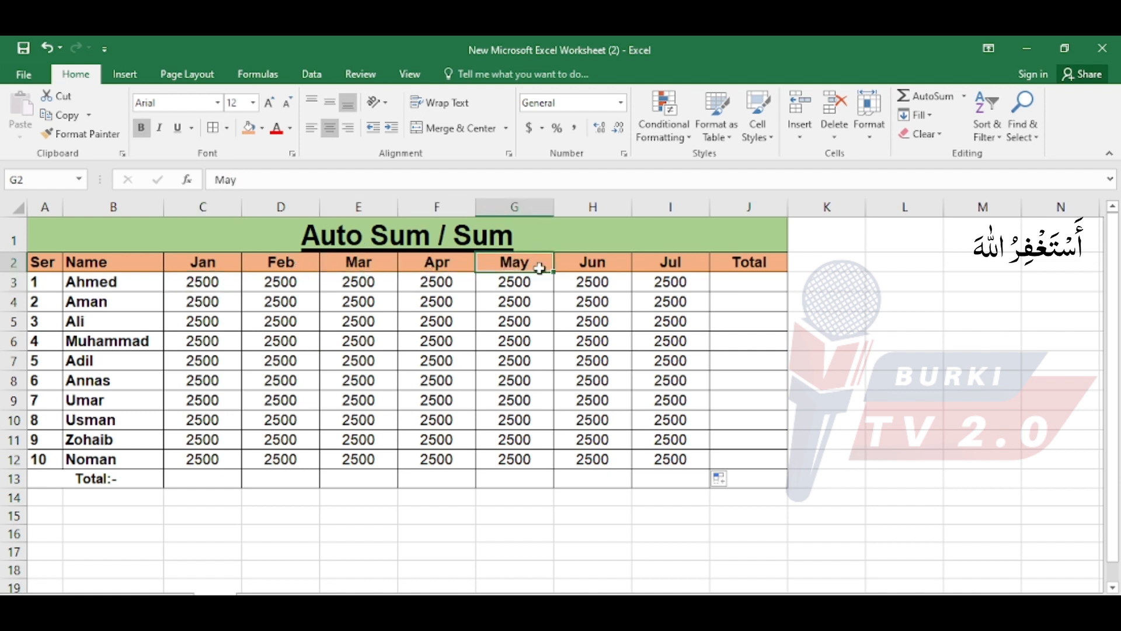
{"action": "left_click", "coordinate": [613, 267]}
{"action": "left_click", "coordinate": [659, 264]}
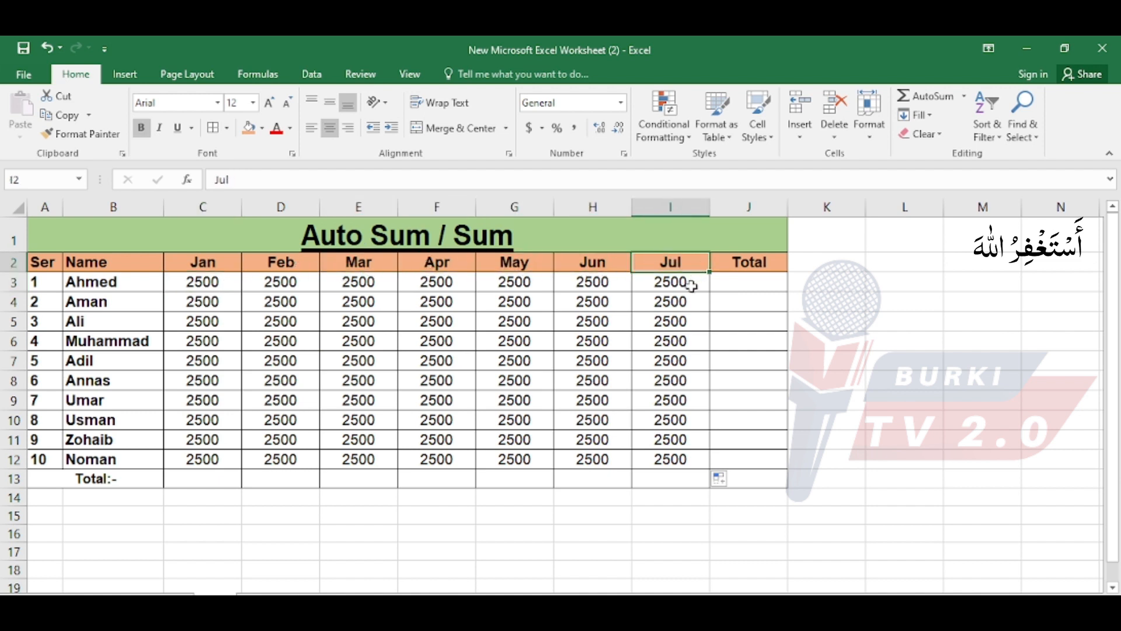
{"action": "left_click_drag", "start_coordinate": [212, 286], "coordinate": [698, 281]}
{"action": "left_click", "coordinate": [740, 280]}
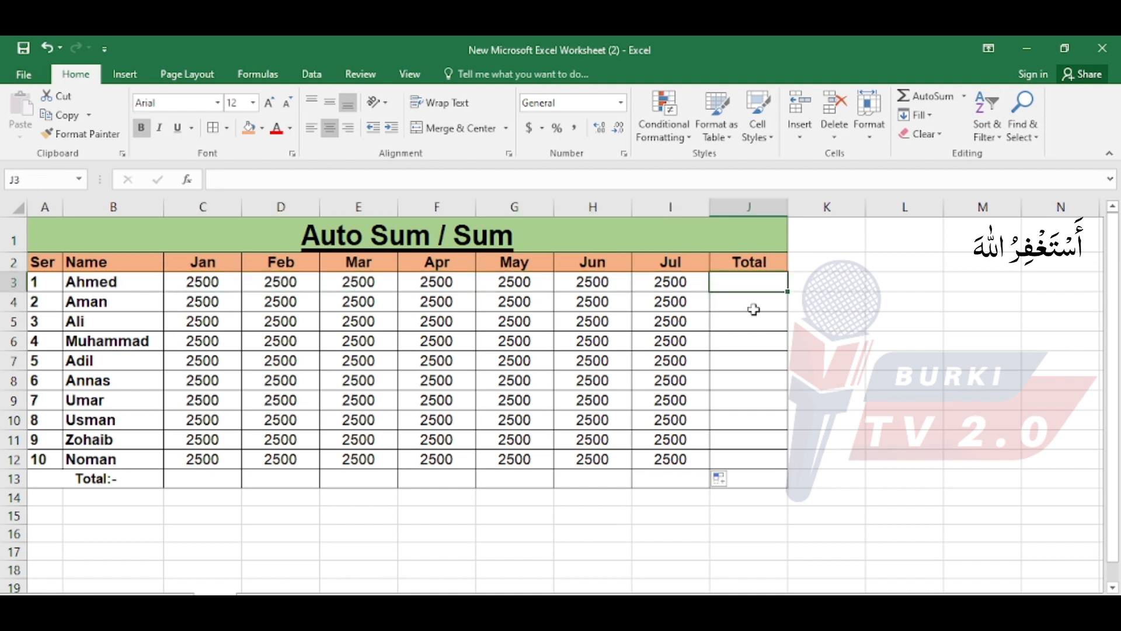
{"action": "left_click", "coordinate": [216, 478]}
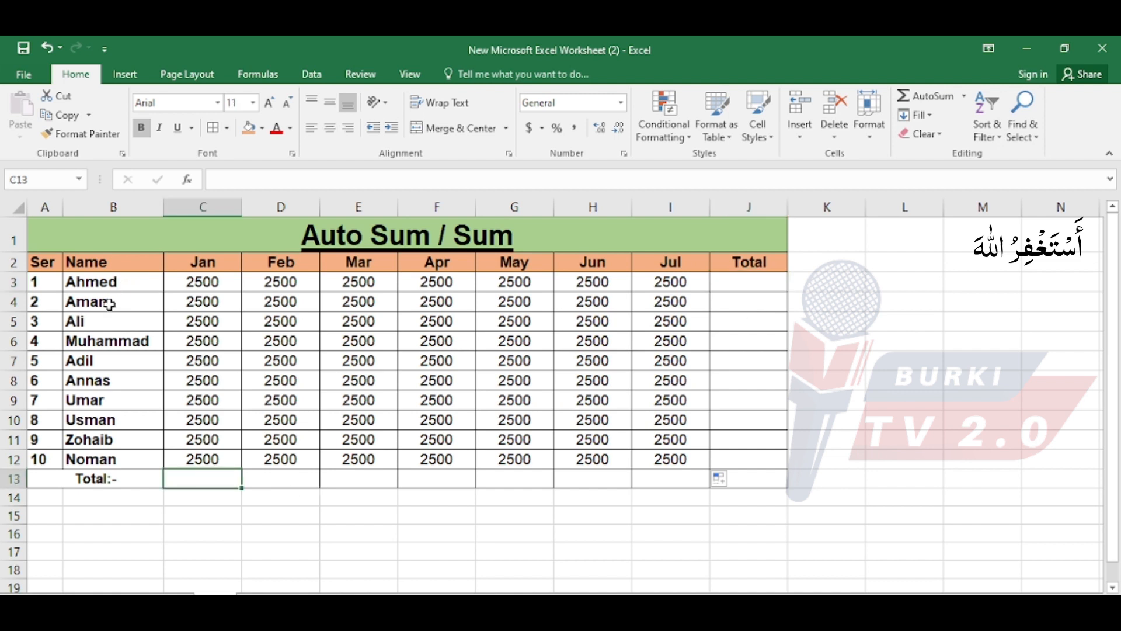
{"action": "left_click", "coordinate": [109, 304]}
{"action": "left_click_drag", "start_coordinate": [118, 281], "coordinate": [110, 459]}
{"action": "left_click", "coordinate": [212, 285]}
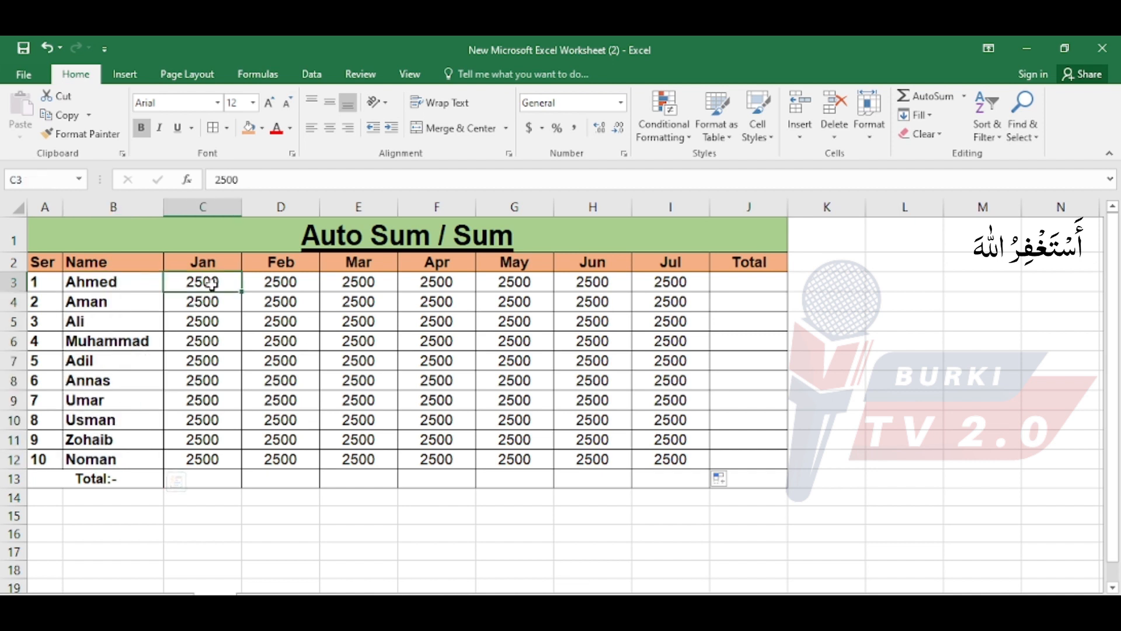
{"action": "left_click_drag", "start_coordinate": [211, 284], "coordinate": [201, 455]}
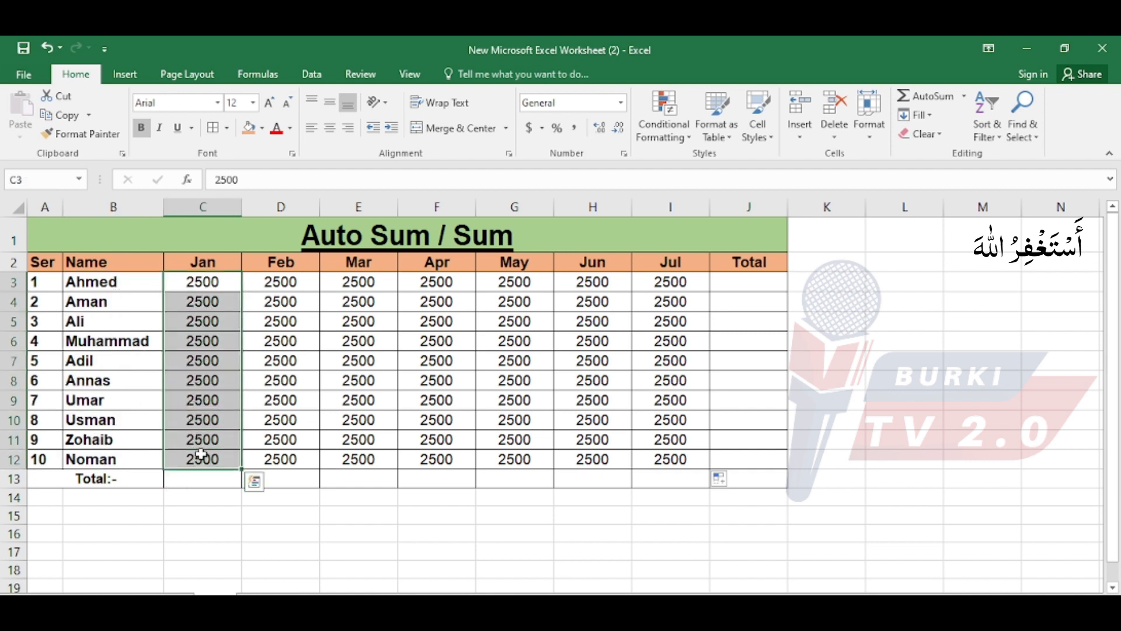
Total the Jan amounts in cell C13 using AutoSum with the formula =SUM(C3:C12).
{"action": "left_click", "coordinate": [196, 476]}
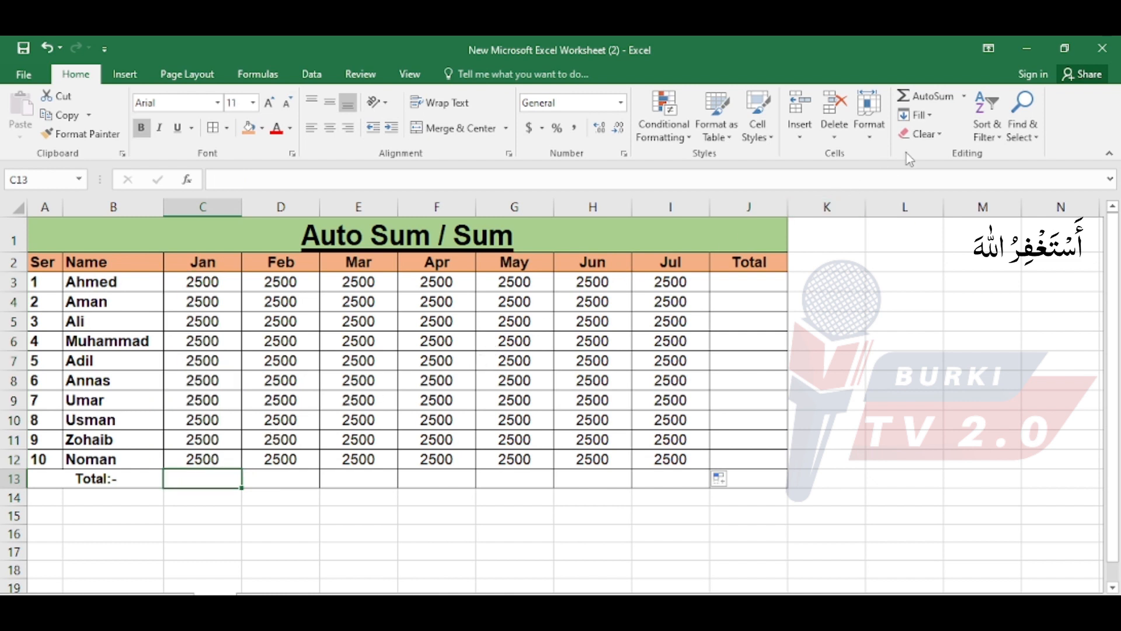
{"action": "left_click", "coordinate": [929, 96]}
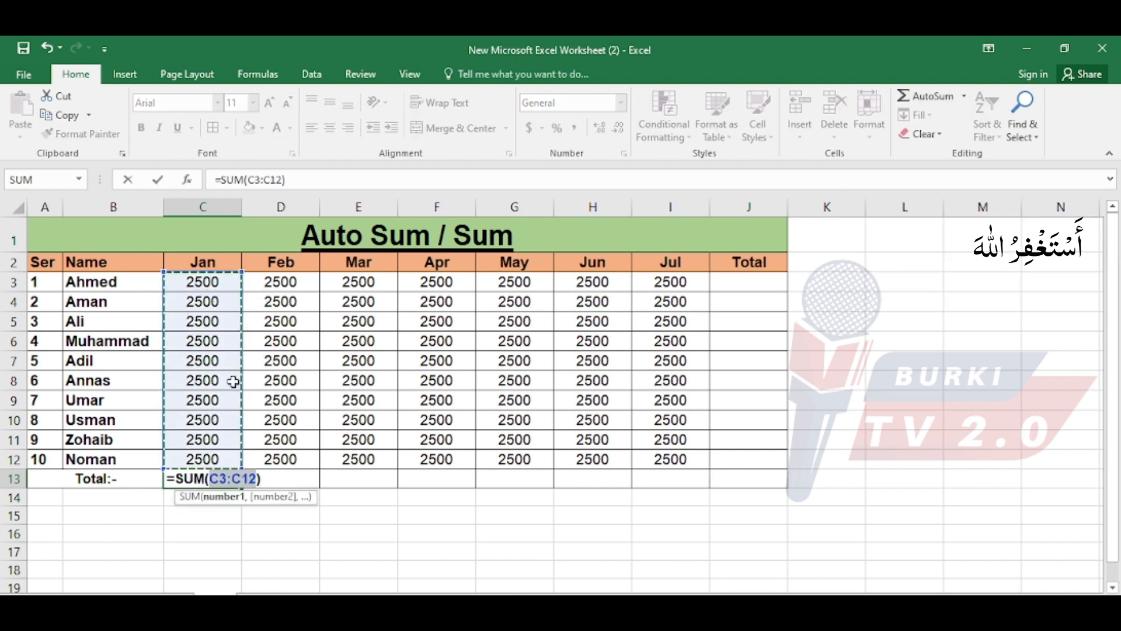
{"action": "key", "text": "Return"}
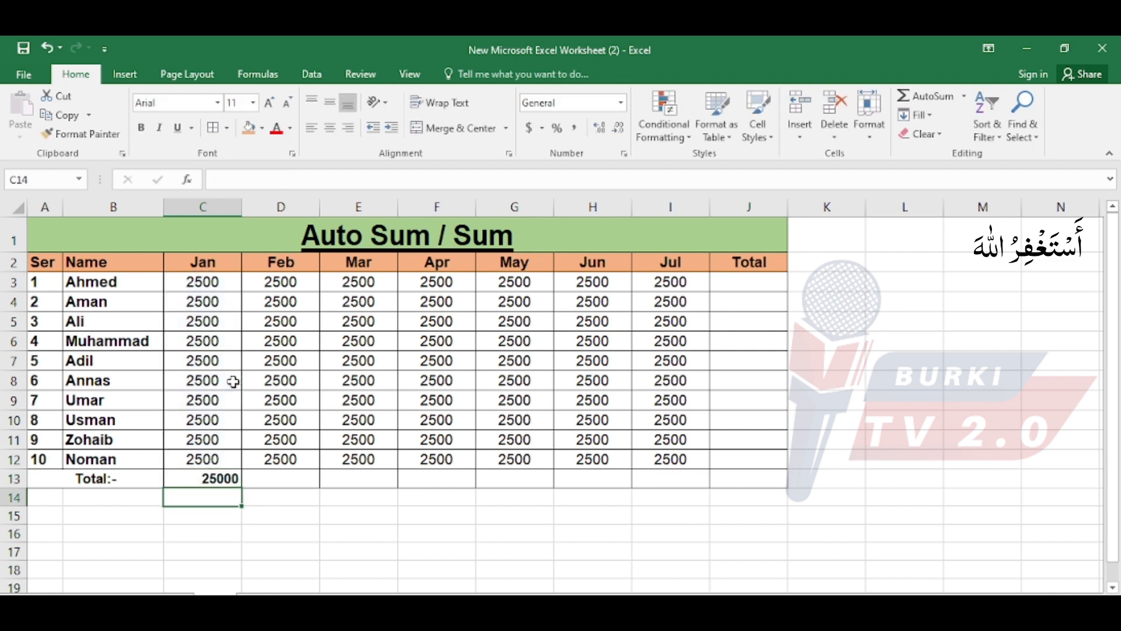
Fill the Jan total formula across the Total row to Jul in I13 and center the totals.
{"action": "left_click", "coordinate": [216, 480]}
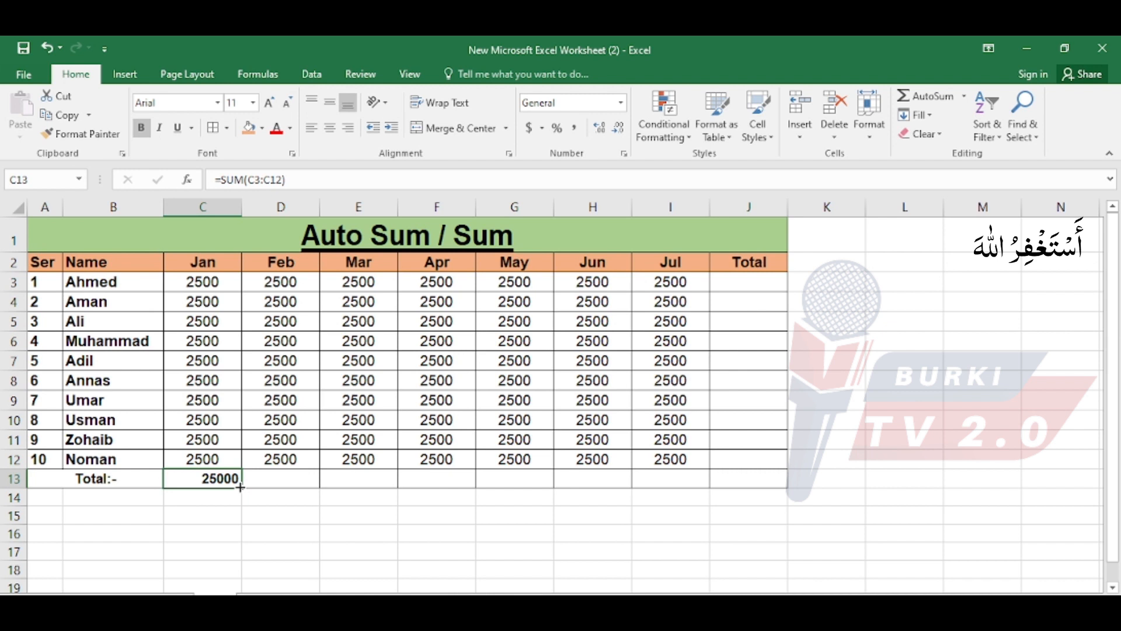
{"action": "left_click_drag", "start_coordinate": [240, 487], "coordinate": [678, 483]}
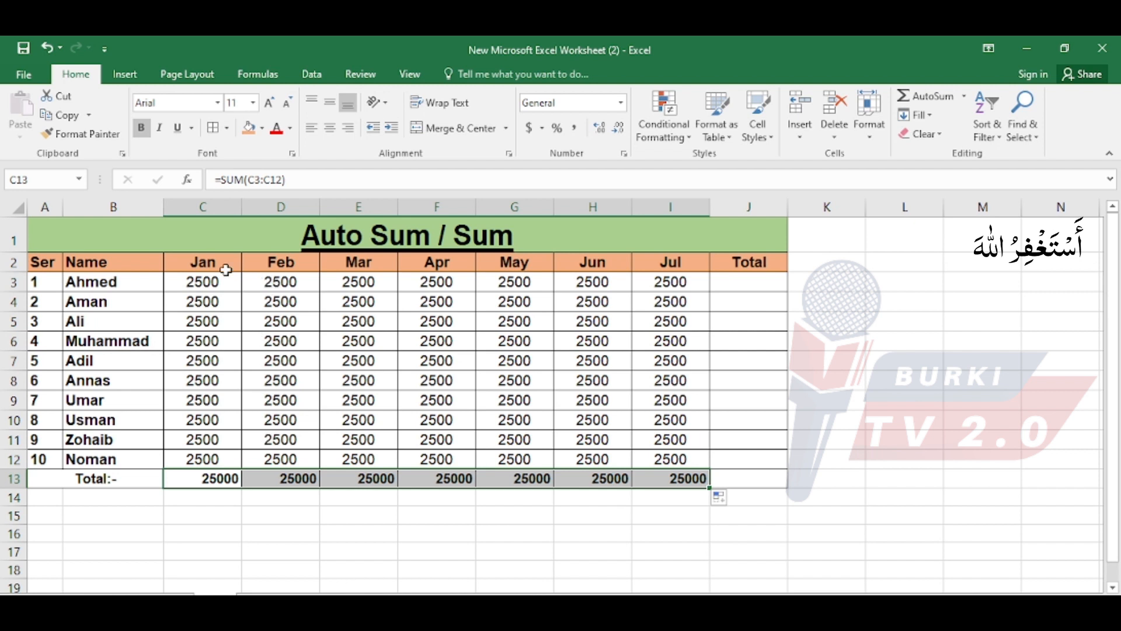
{"action": "left_click", "coordinate": [330, 128]}
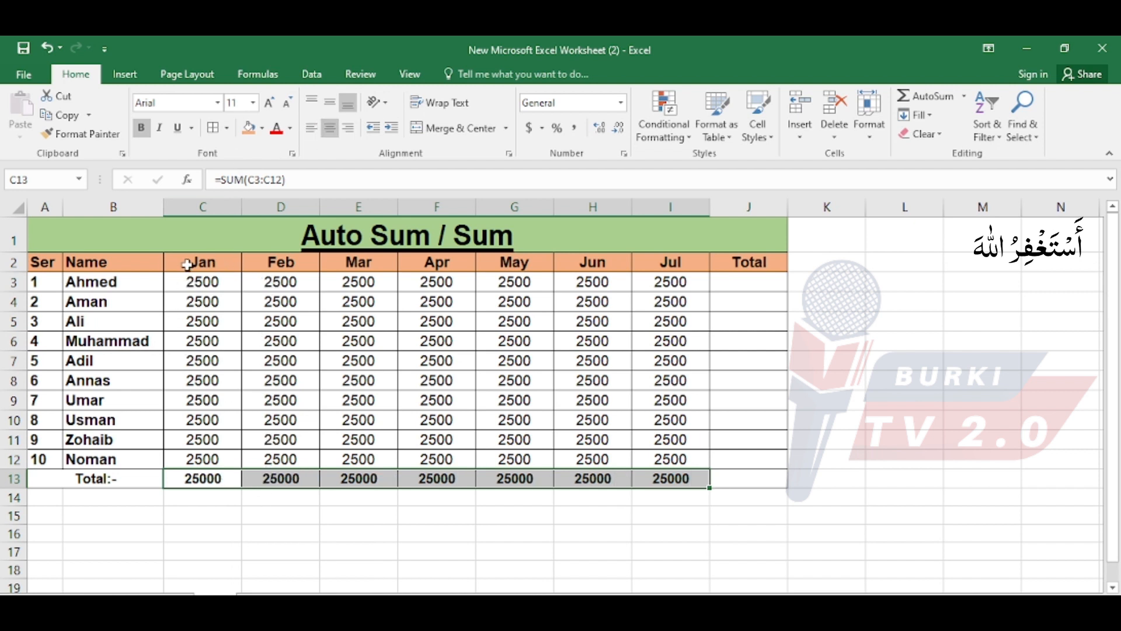
Look over the monthly amounts C2:I12 and inspect the ranges summed by the Jan, Feb and Mar totals in row 13.
{"action": "left_click_drag", "start_coordinate": [187, 262], "coordinate": [678, 454]}
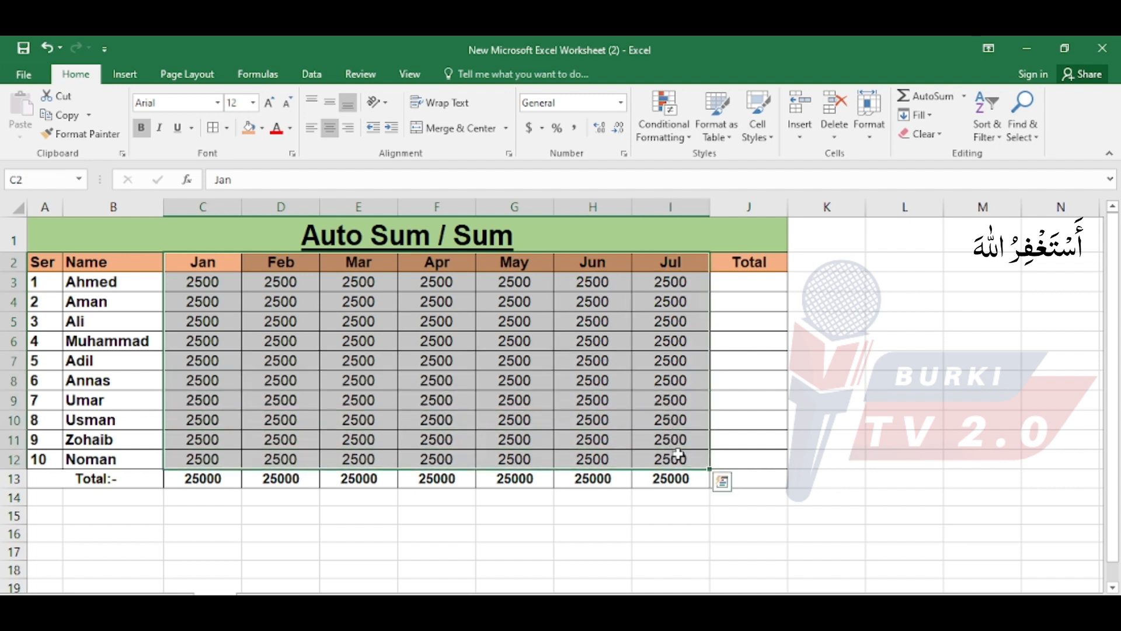
{"action": "left_click", "coordinate": [321, 551]}
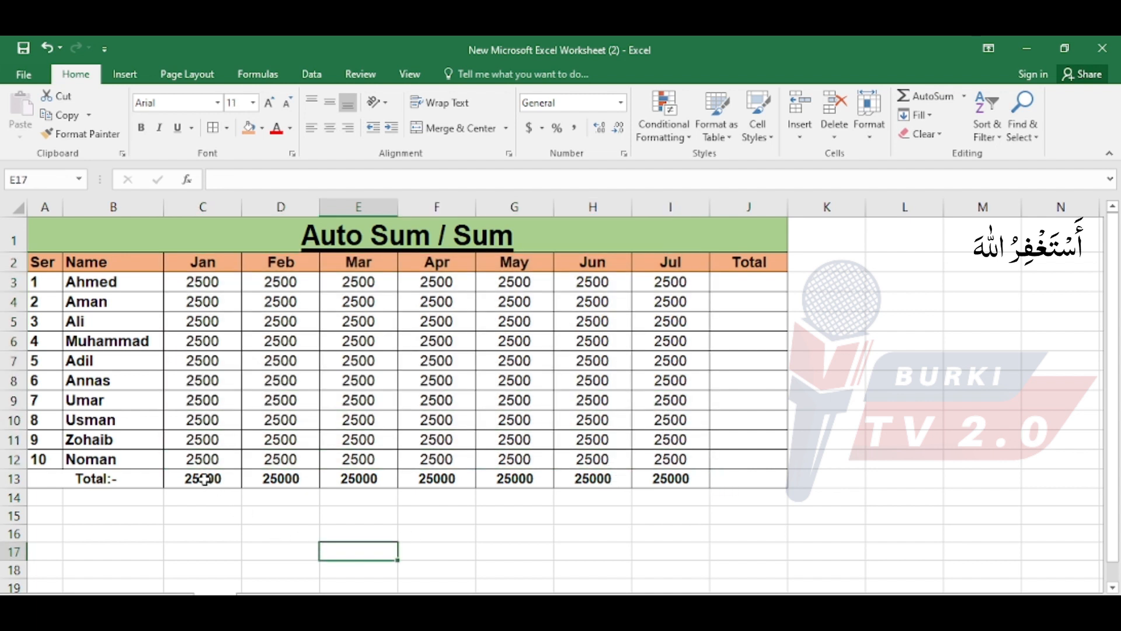
{"action": "double_click", "coordinate": [204, 479]}
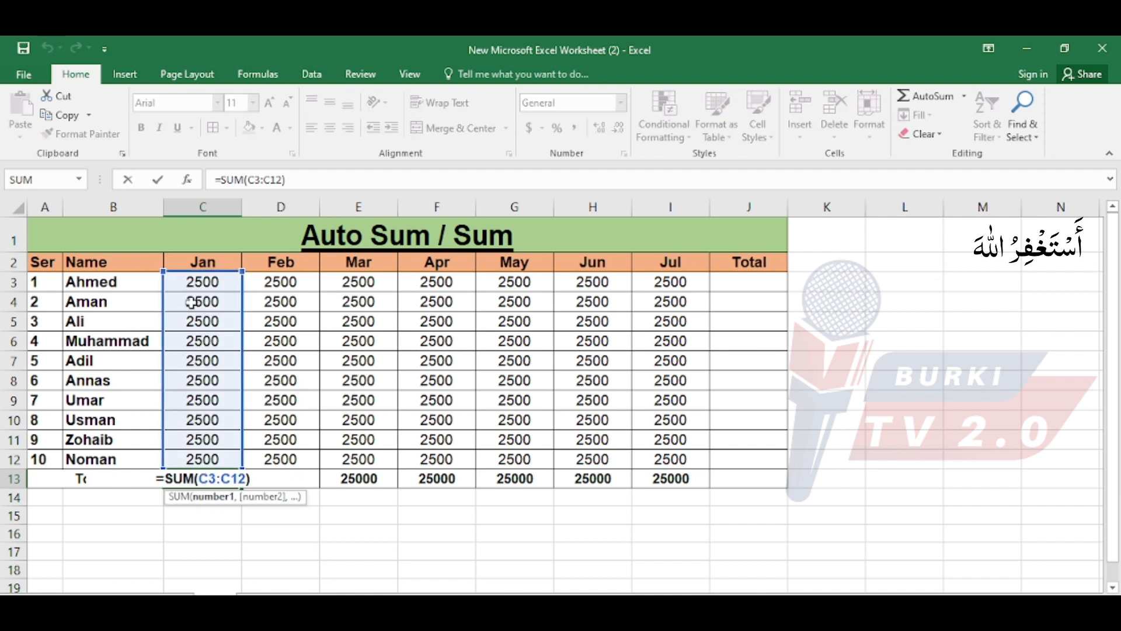
{"action": "key", "text": "ctrl+Return"}
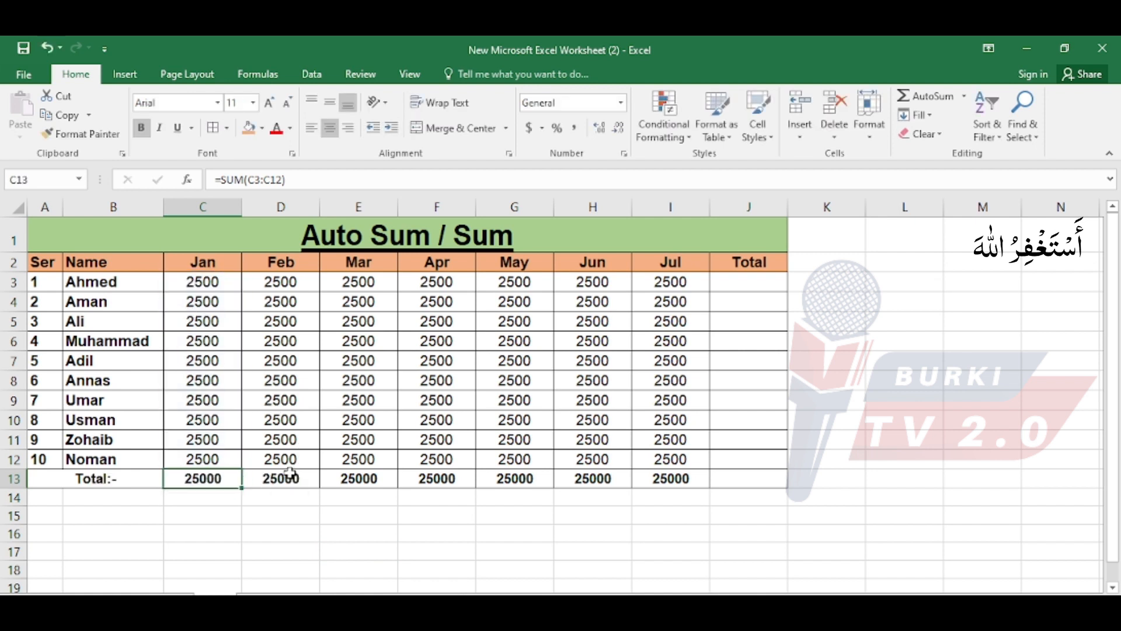
{"action": "double_click", "coordinate": [290, 474]}
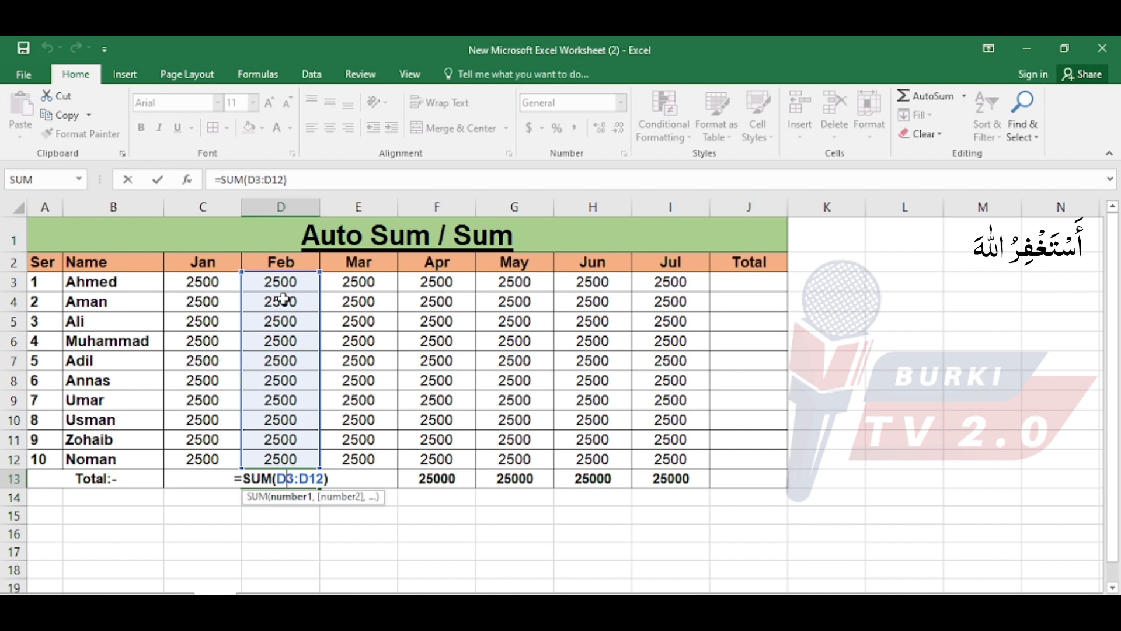
{"action": "key", "text": "ctrl+Return"}
{"action": "left_click", "coordinate": [353, 479]}
{"action": "double_click", "coordinate": [354, 478]}
{"action": "key", "text": "ctrl+Return"}
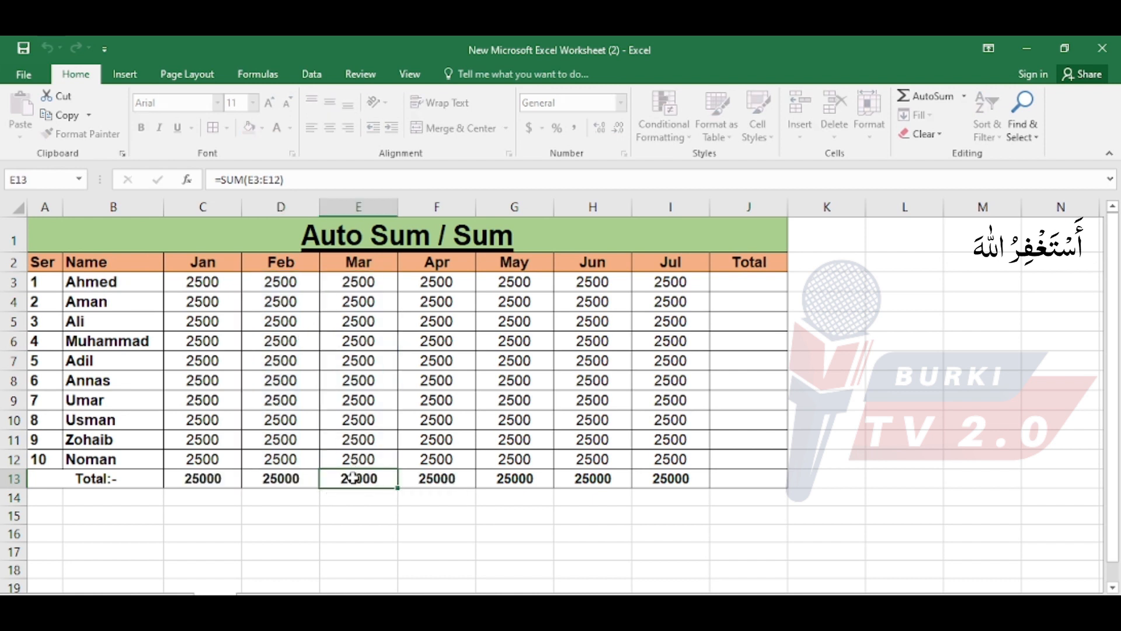
Inspect the ranges summed by the Apr, May, Jun and Jul totals in row 13.
{"action": "double_click", "coordinate": [449, 474]}
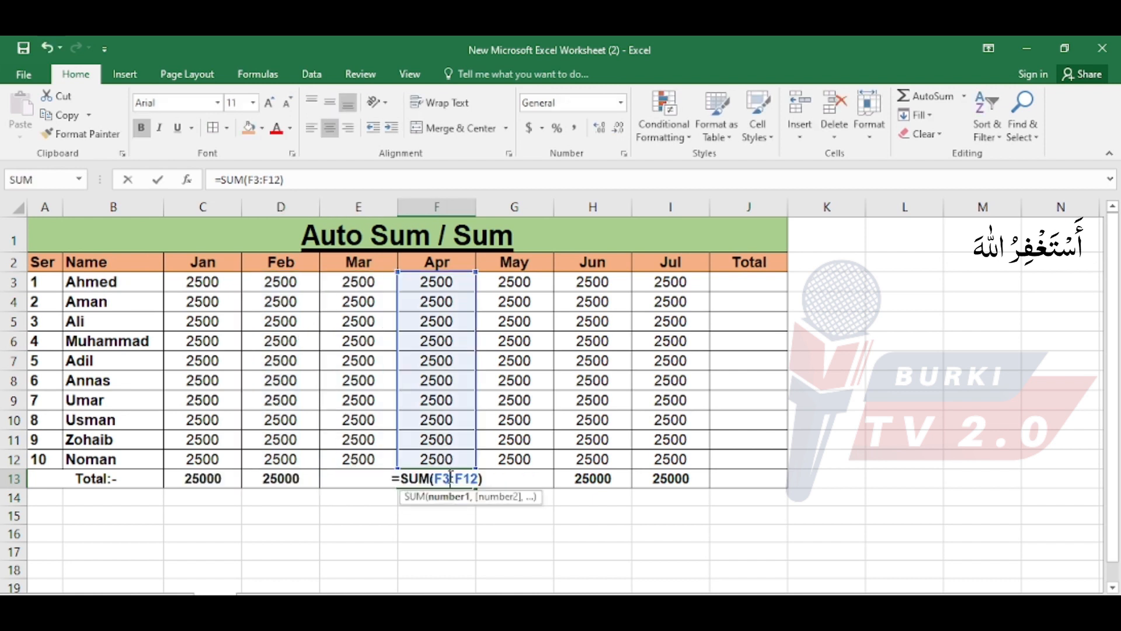
{"action": "key", "text": "ctrl+Return"}
{"action": "double_click", "coordinate": [508, 476]}
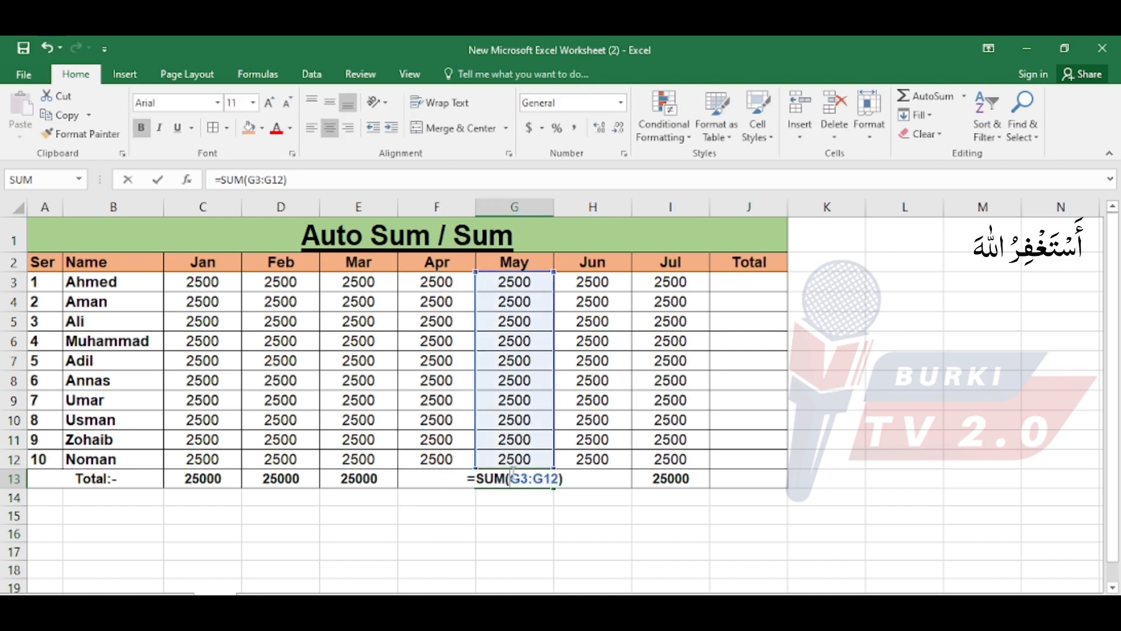
{"action": "key", "text": "ctrl+Return"}
{"action": "double_click", "coordinate": [588, 475]}
{"action": "key", "text": "ctrl+Return"}
{"action": "double_click", "coordinate": [647, 476]}
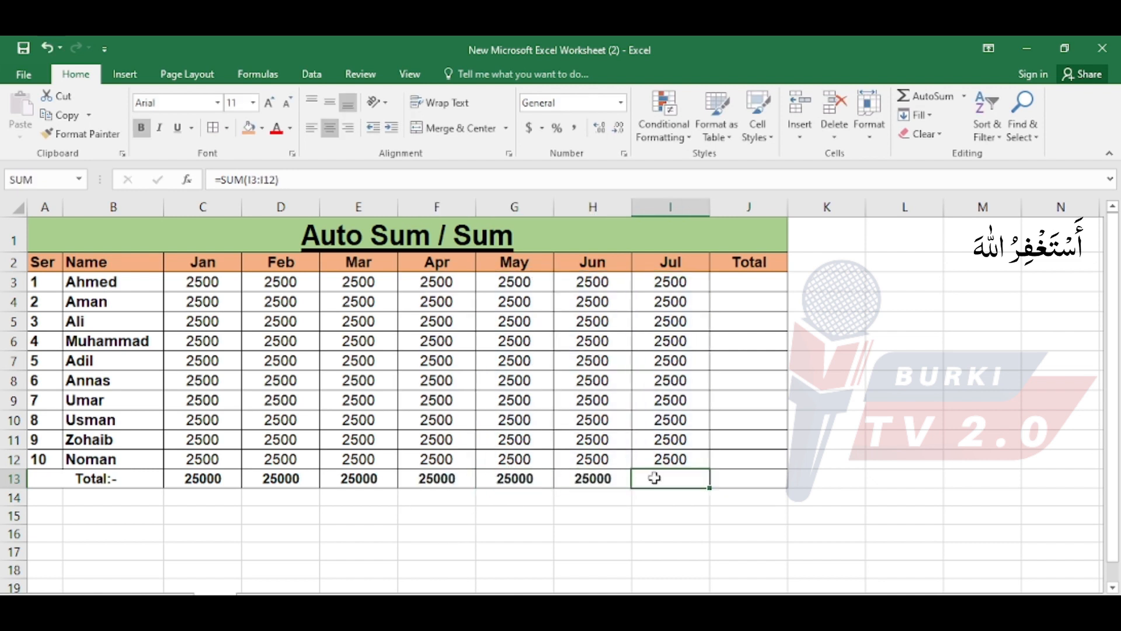
{"action": "key", "text": "ctrl+Return"}
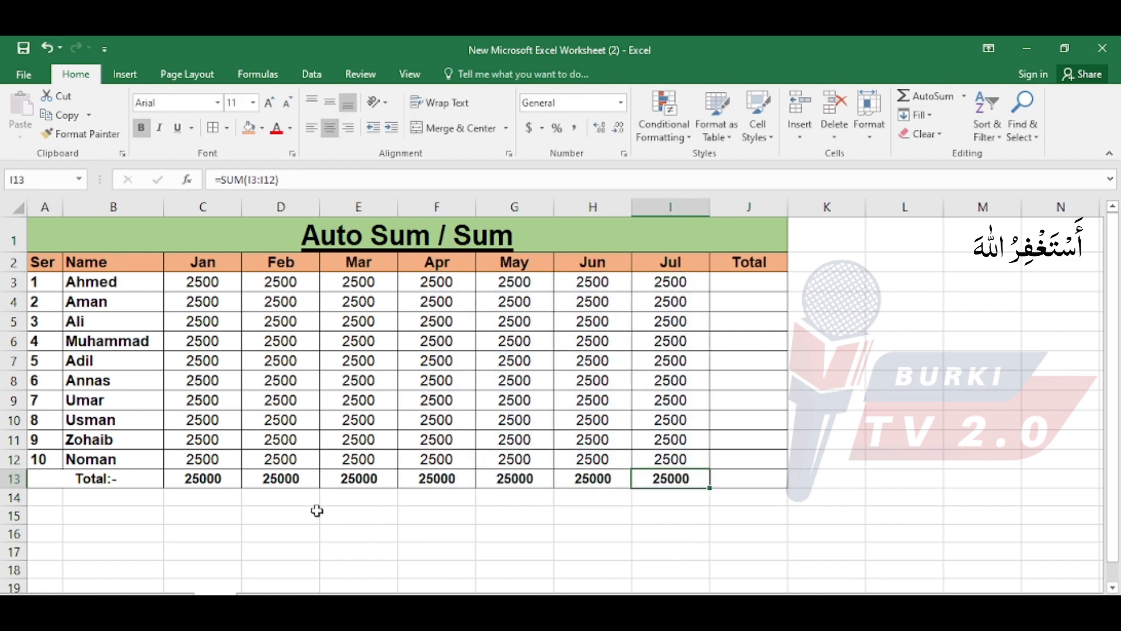
Review the totals in C13:I13 and the Sum entry in the list of basic formulas, ending back on the Auto Sum / Sum sheet.
{"action": "left_click_drag", "start_coordinate": [213, 474], "coordinate": [647, 477]}
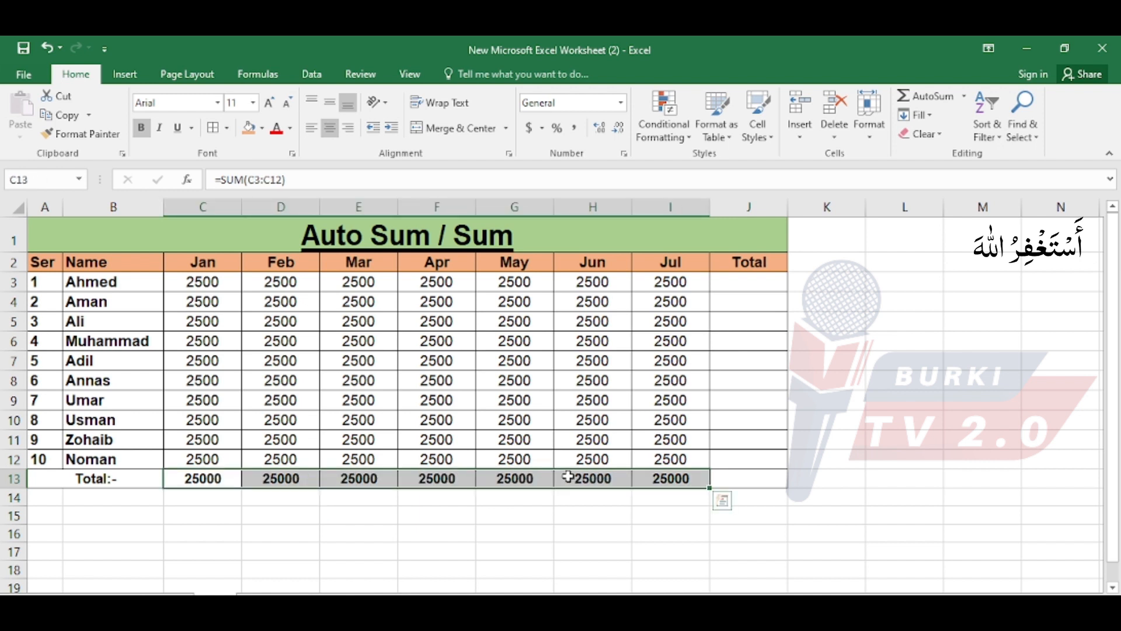
{"action": "left_click", "coordinate": [467, 496]}
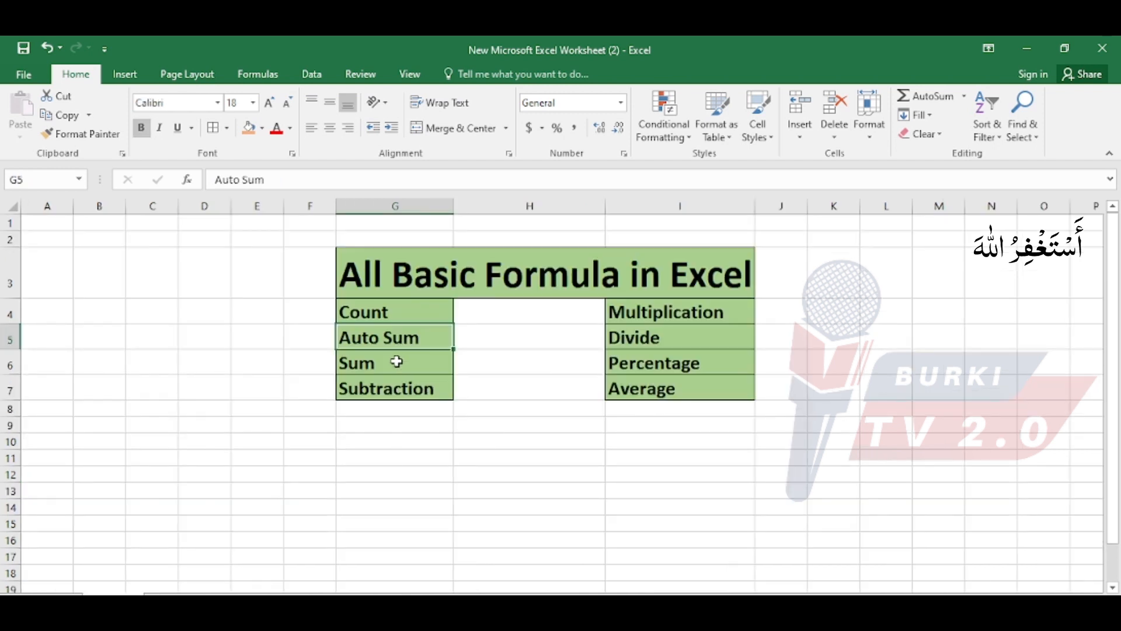
{"action": "left_click", "coordinate": [395, 362]}
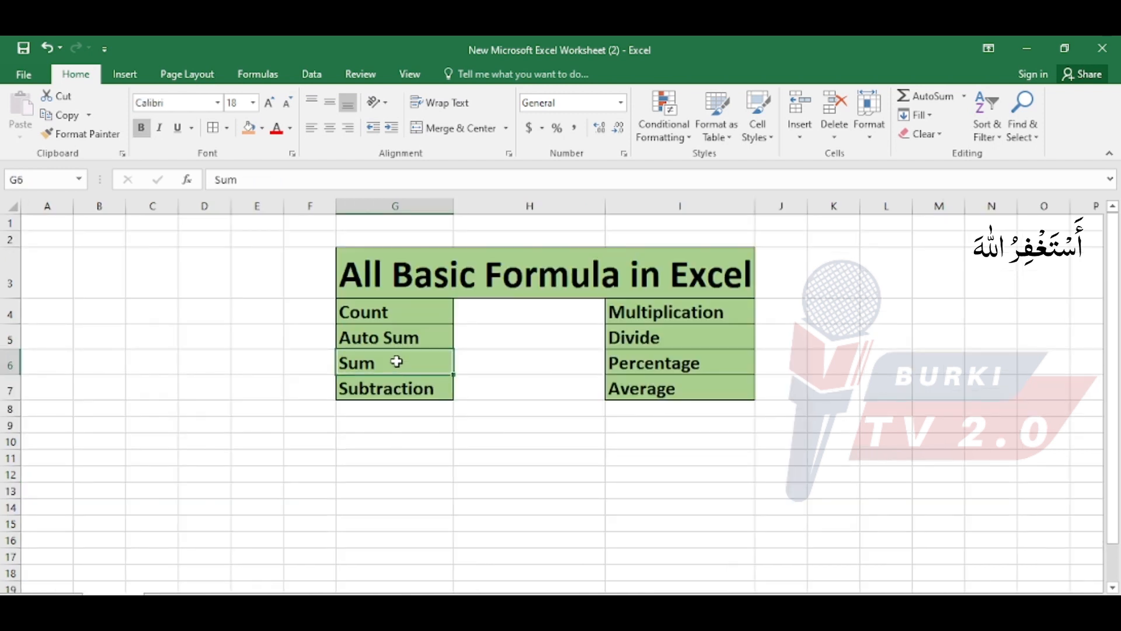
{"action": "left_click", "coordinate": [215, 600]}
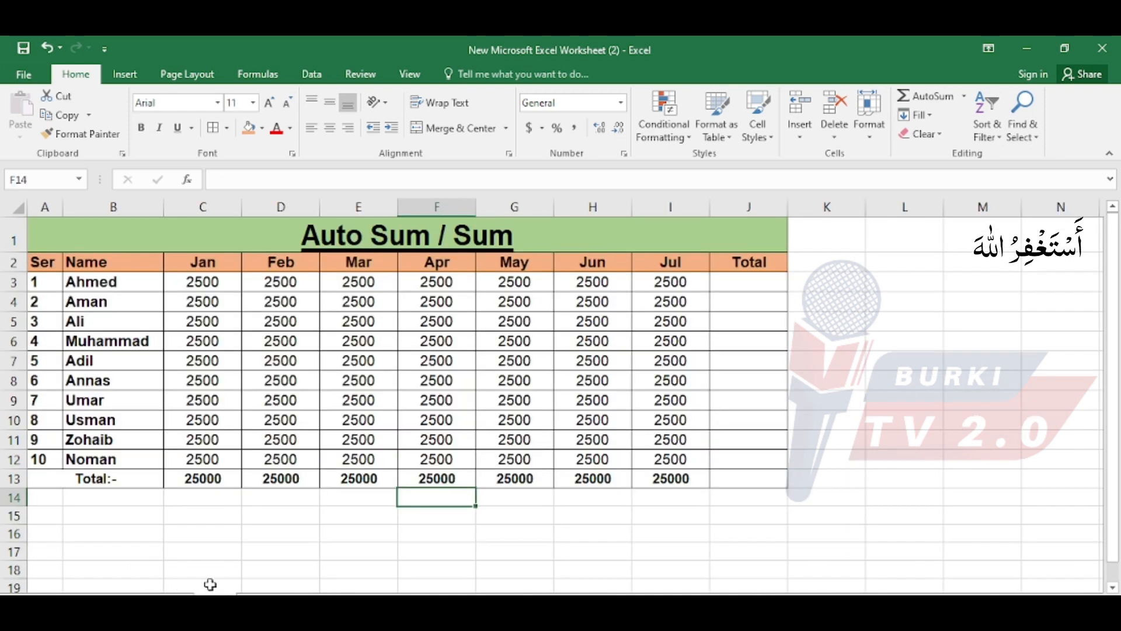
Clear the monthly totals from C13:I13 in the Total row.
{"action": "left_click", "coordinate": [749, 282]}
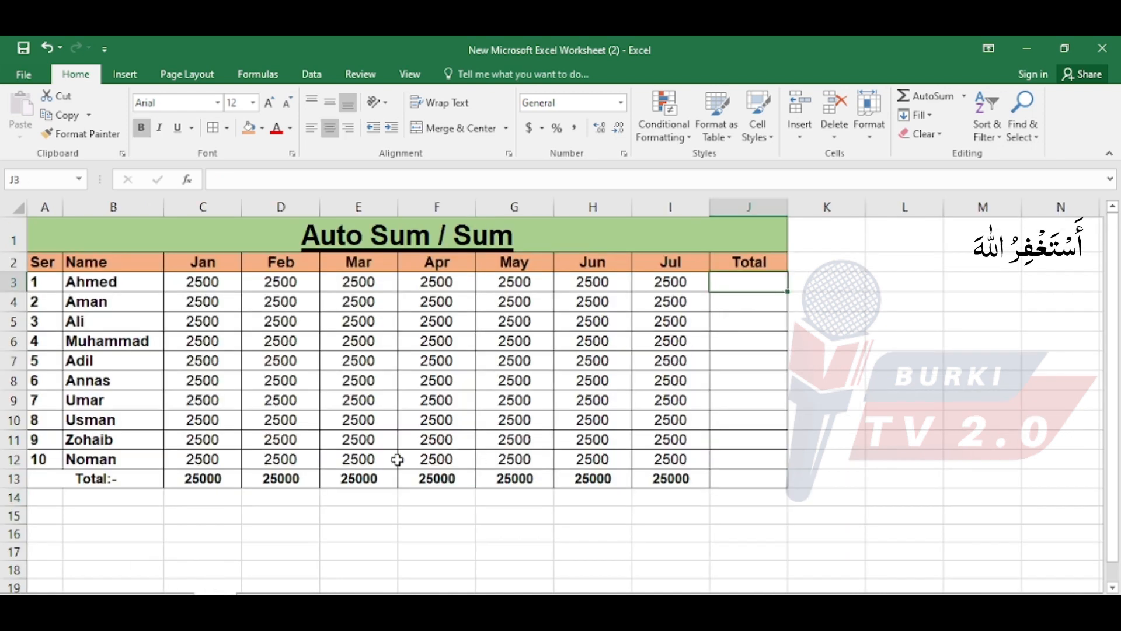
{"action": "left_click_drag", "start_coordinate": [219, 480], "coordinate": [661, 478]}
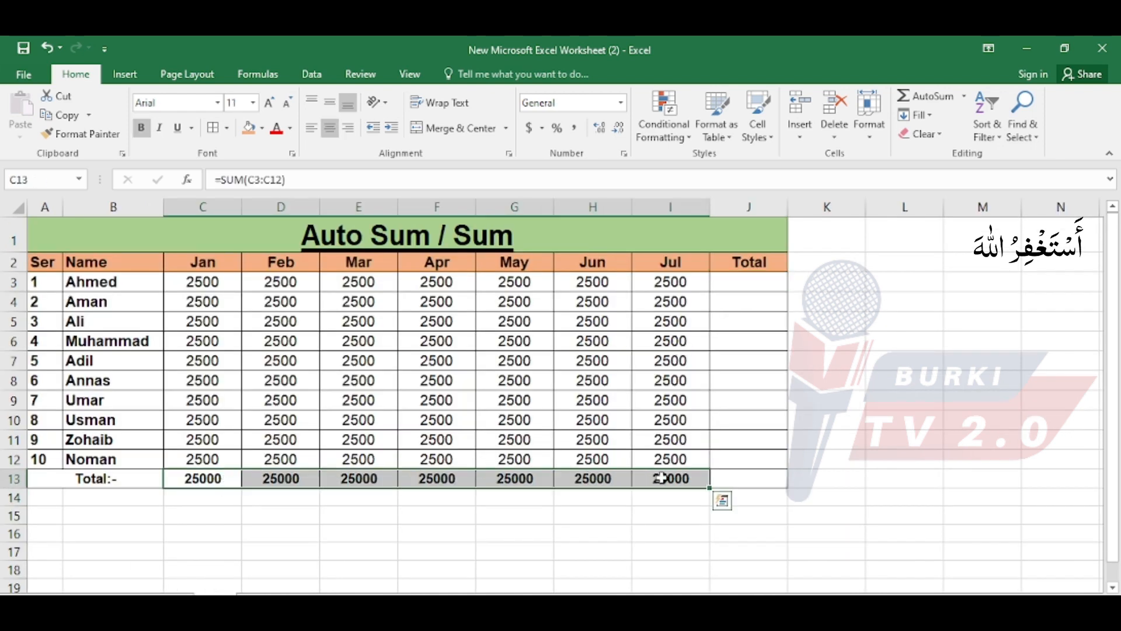
{"action": "key", "text": "Delete"}
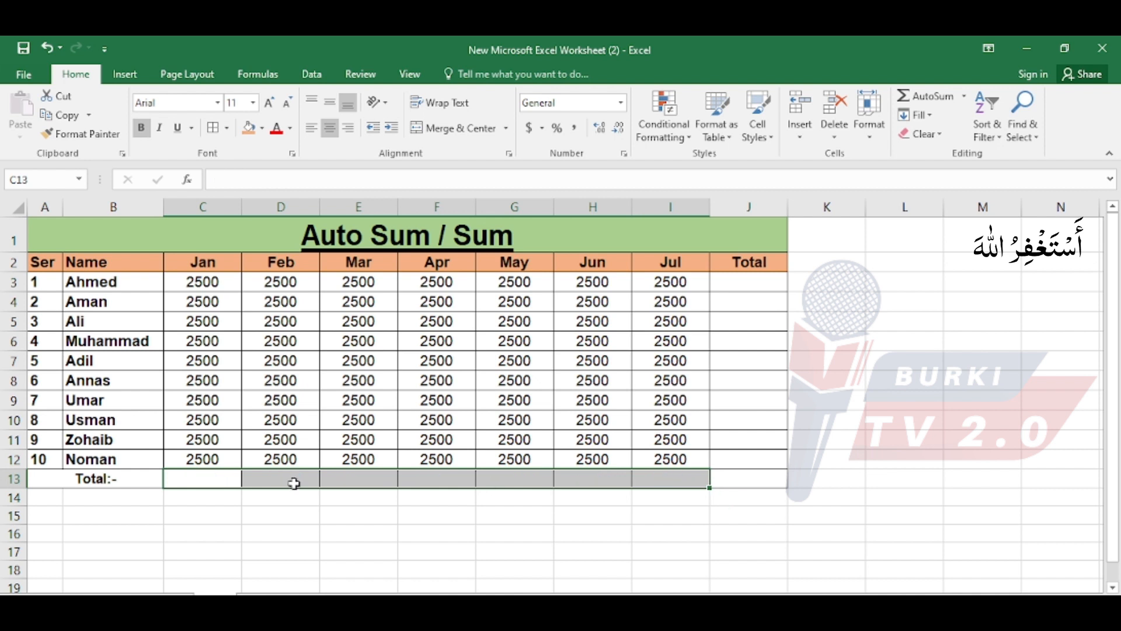
Total the Jan amounts in cell C13 with a manually written formula, =SUM(C3:C12).
{"action": "left_click", "coordinate": [211, 478]}
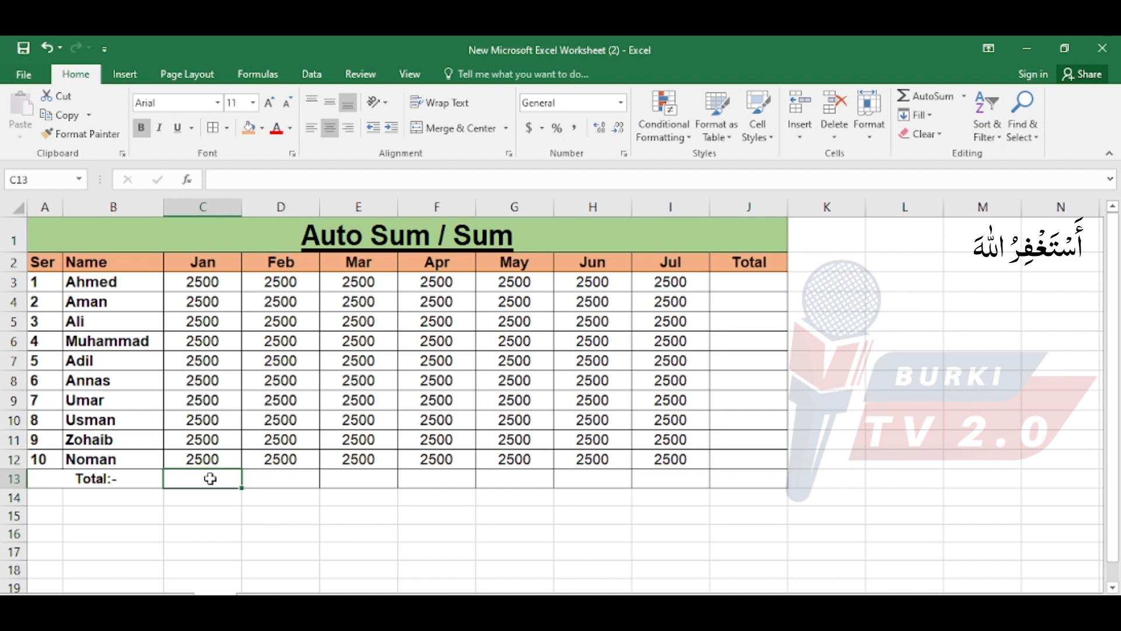
{"action": "type", "text": "=s"}
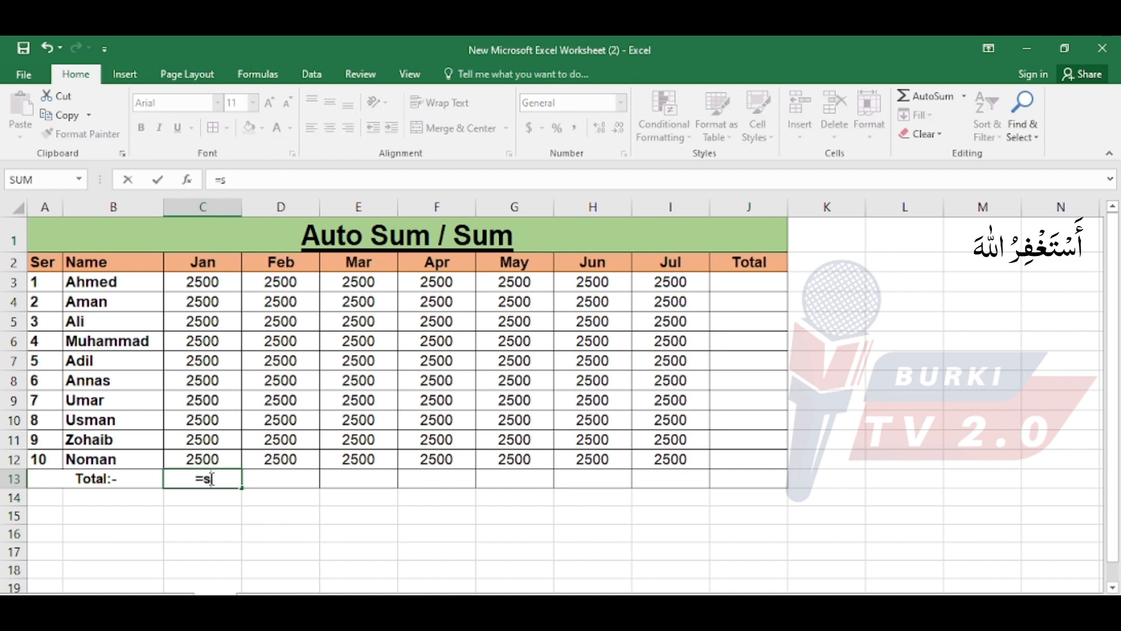
{"action": "type", "text": "um("}
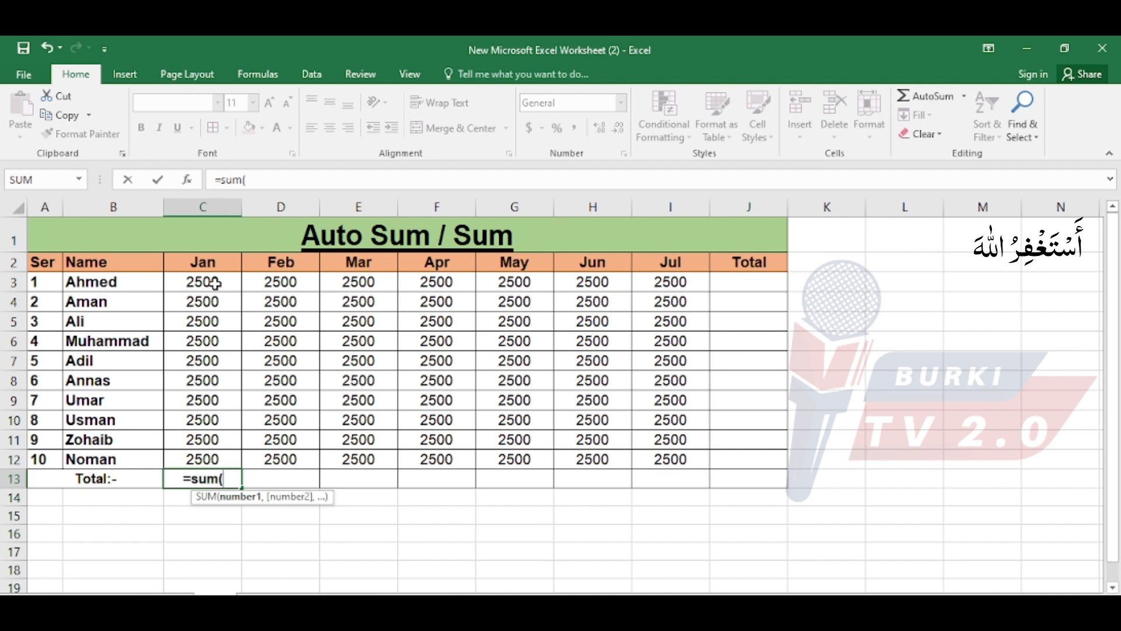
{"action": "left_click_drag", "start_coordinate": [215, 284], "coordinate": [223, 455]}
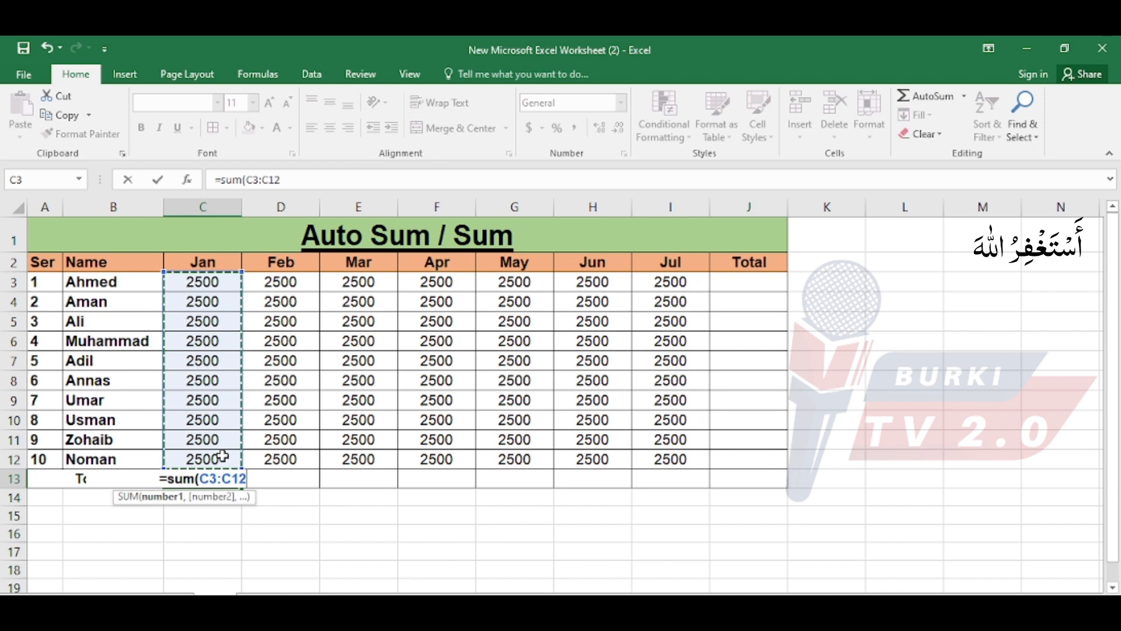
{"action": "type", "text": ")"}
{"action": "key", "text": "Return"}
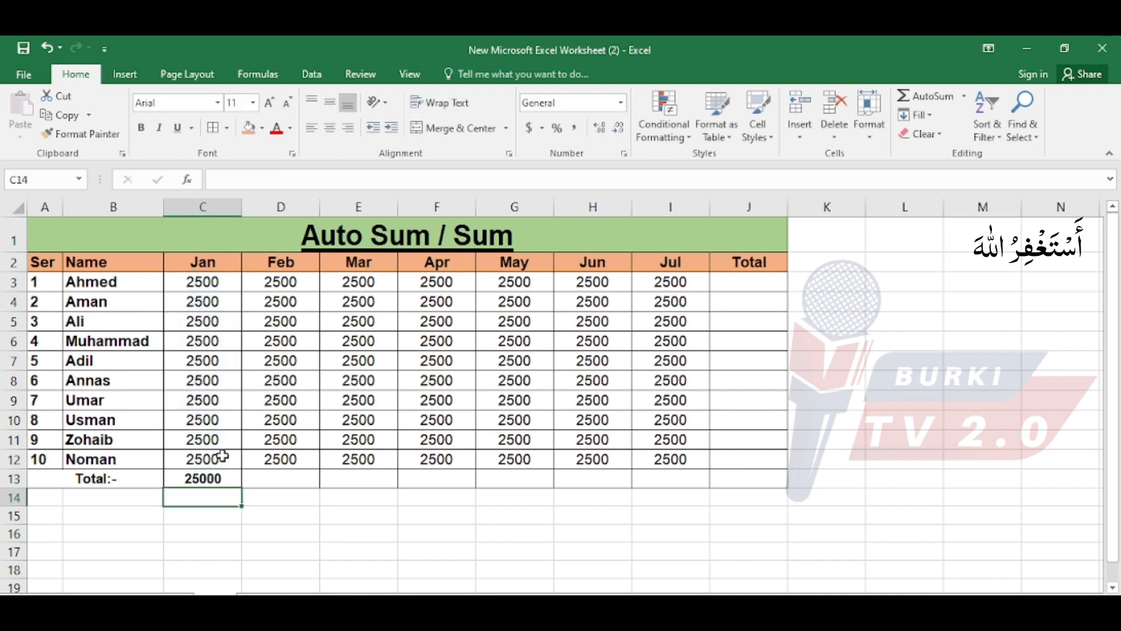
Fill the SUM formula from C13 across the Total row to the Jul column in I13.
{"action": "left_click", "coordinate": [214, 480]}
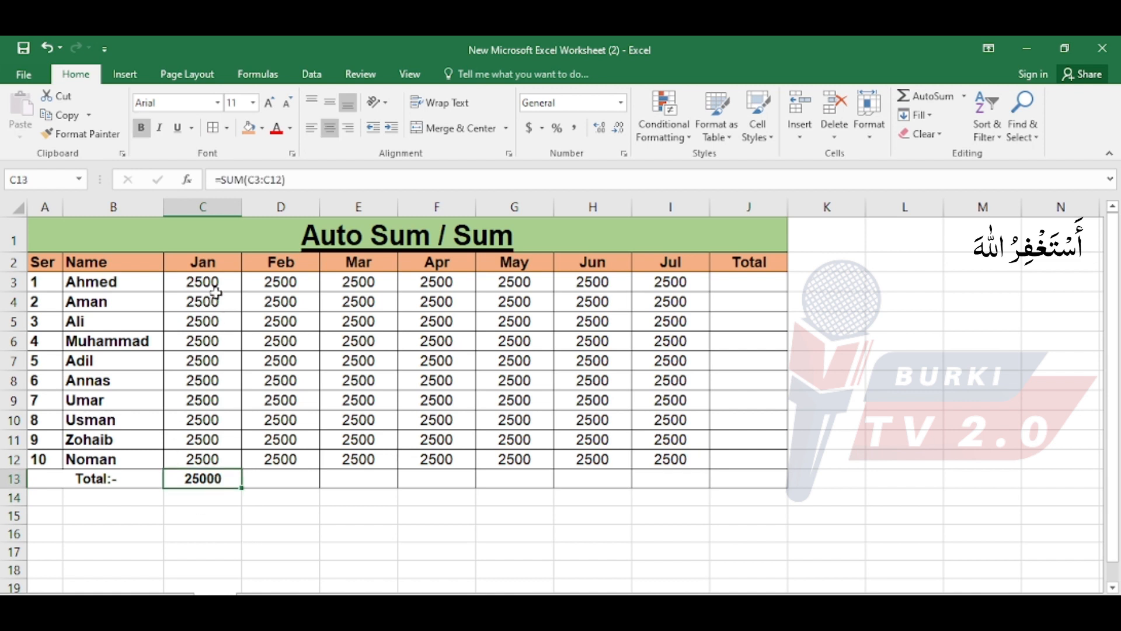
{"action": "left_click_drag", "start_coordinate": [137, 283], "coordinate": [136, 450]}
{"action": "left_click_drag", "start_coordinate": [231, 283], "coordinate": [225, 459]}
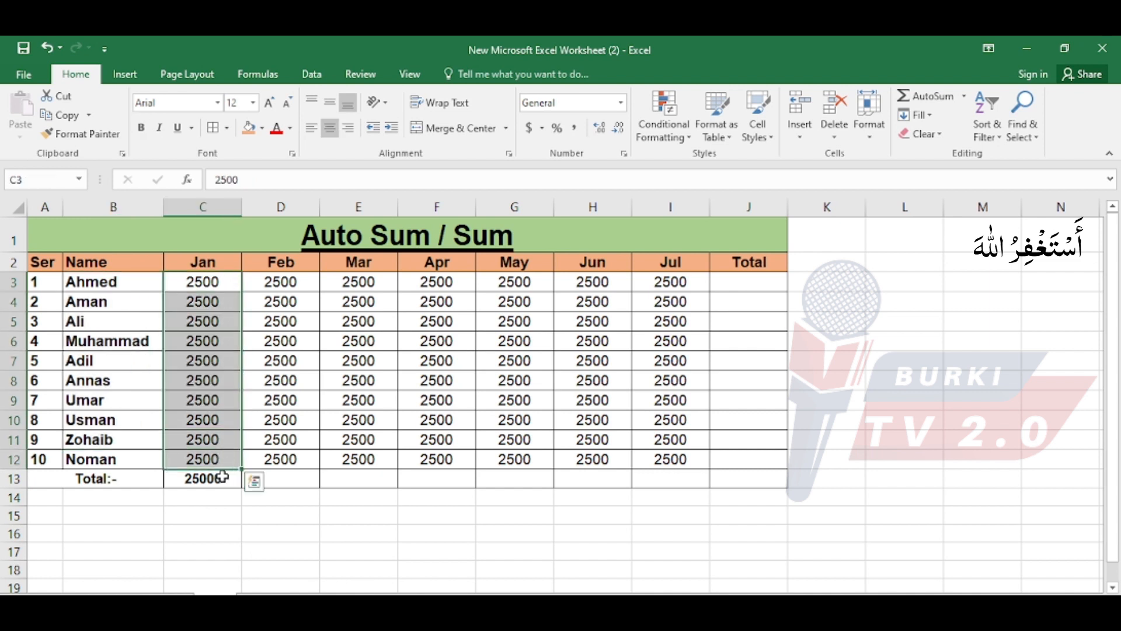
{"action": "left_click", "coordinate": [222, 477]}
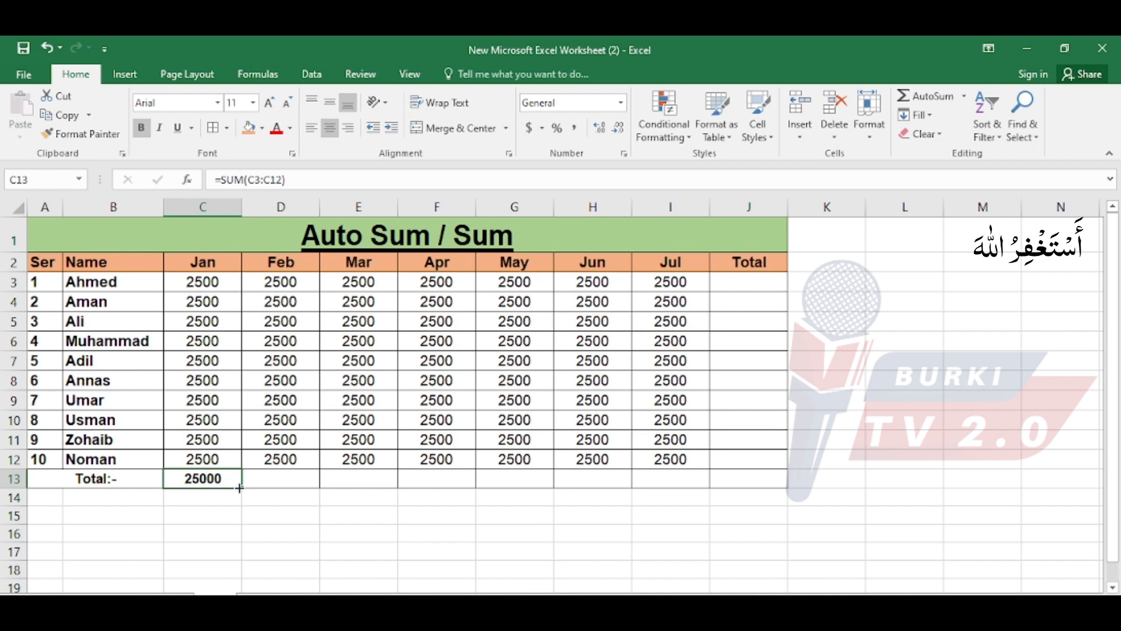
{"action": "left_click_drag", "start_coordinate": [241, 488], "coordinate": [691, 491]}
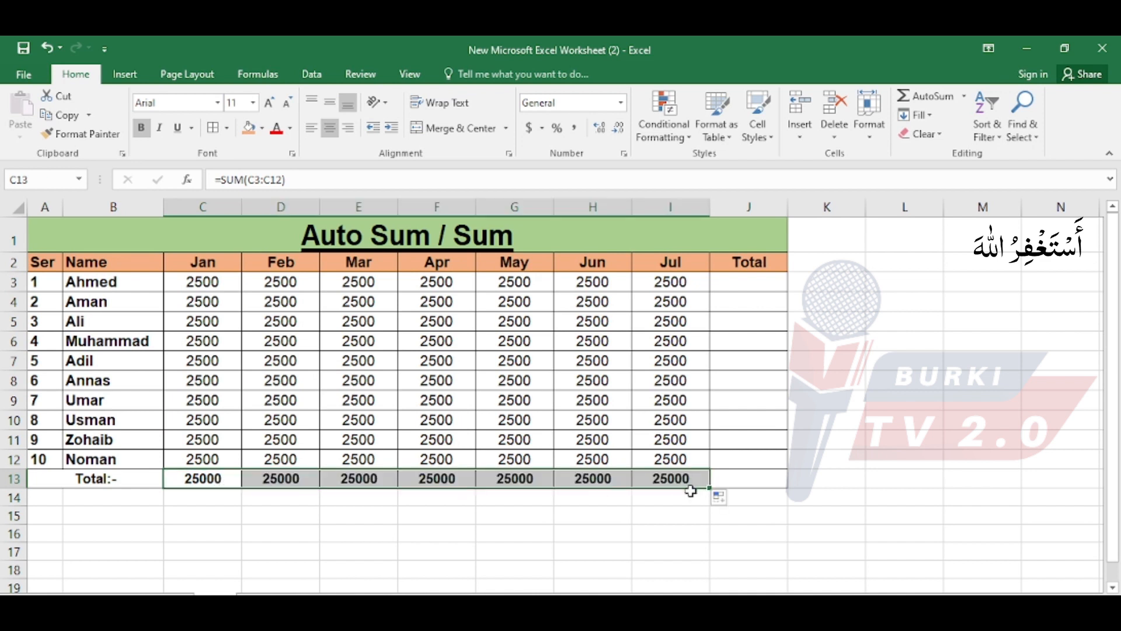
Review the monthly amounts and their column totals, comparing summing down column C with summing across row 3.
{"action": "left_click_drag", "start_coordinate": [204, 265], "coordinate": [642, 464]}
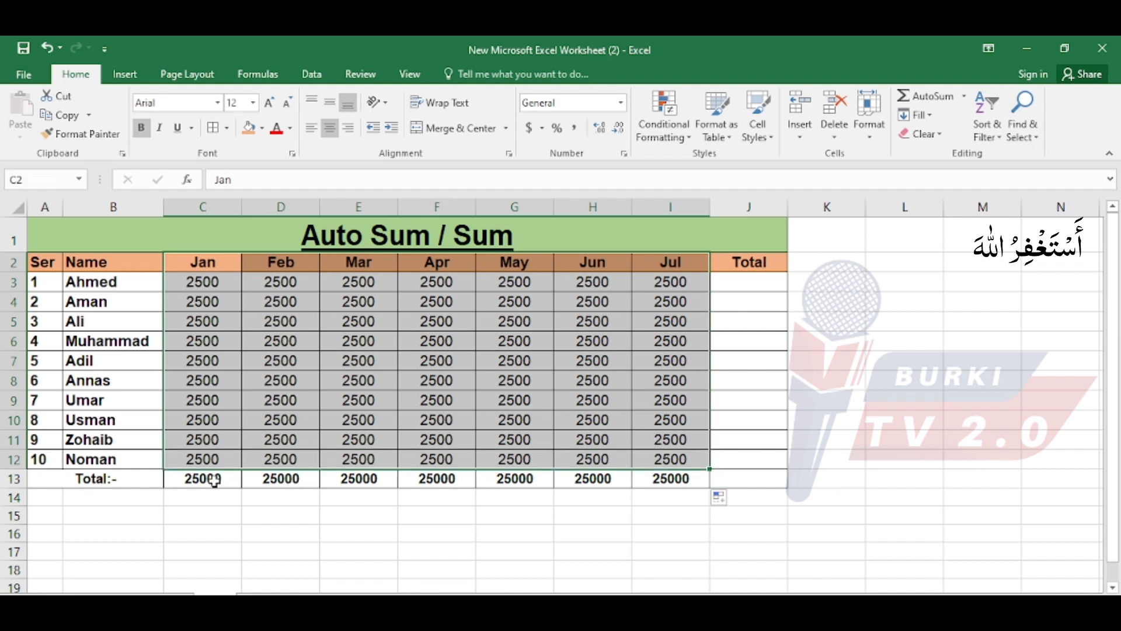
{"action": "left_click_drag", "start_coordinate": [213, 478], "coordinate": [647, 494]}
{"action": "left_click", "coordinate": [514, 493]}
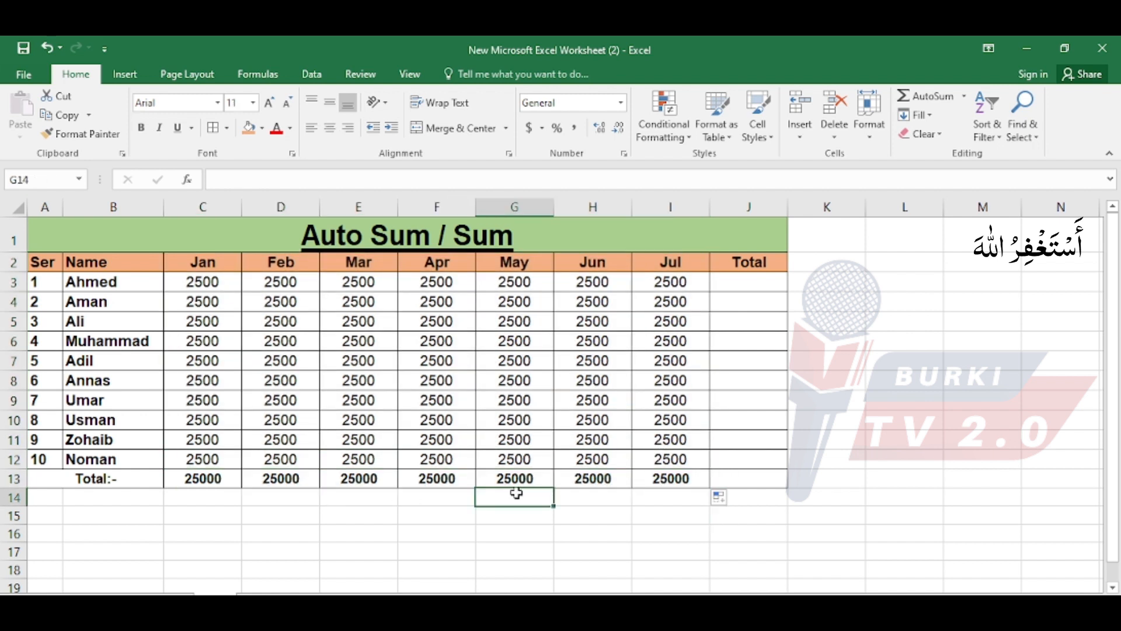
{"action": "left_click", "coordinate": [771, 282]}
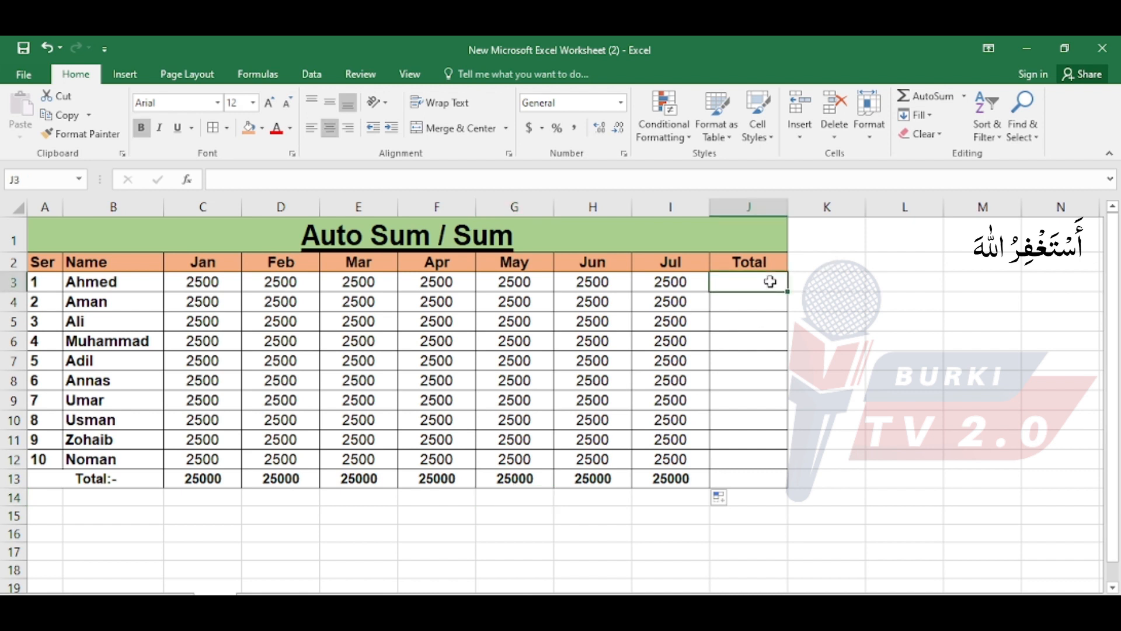
{"action": "left_click", "coordinate": [204, 206]}
{"action": "left_click", "coordinate": [13, 283]}
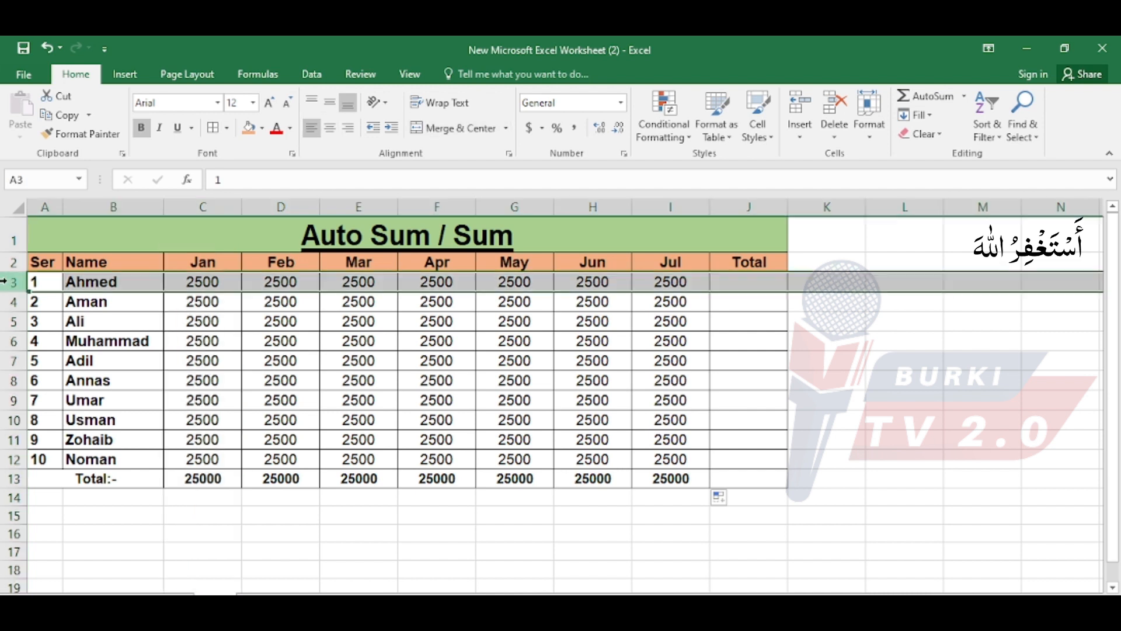
{"action": "left_click", "coordinate": [204, 207]}
{"action": "left_click_drag", "start_coordinate": [197, 479], "coordinate": [628, 484]}
{"action": "left_click_drag", "start_coordinate": [13, 282], "coordinate": [13, 400]}
{"action": "left_click", "coordinate": [739, 285]}
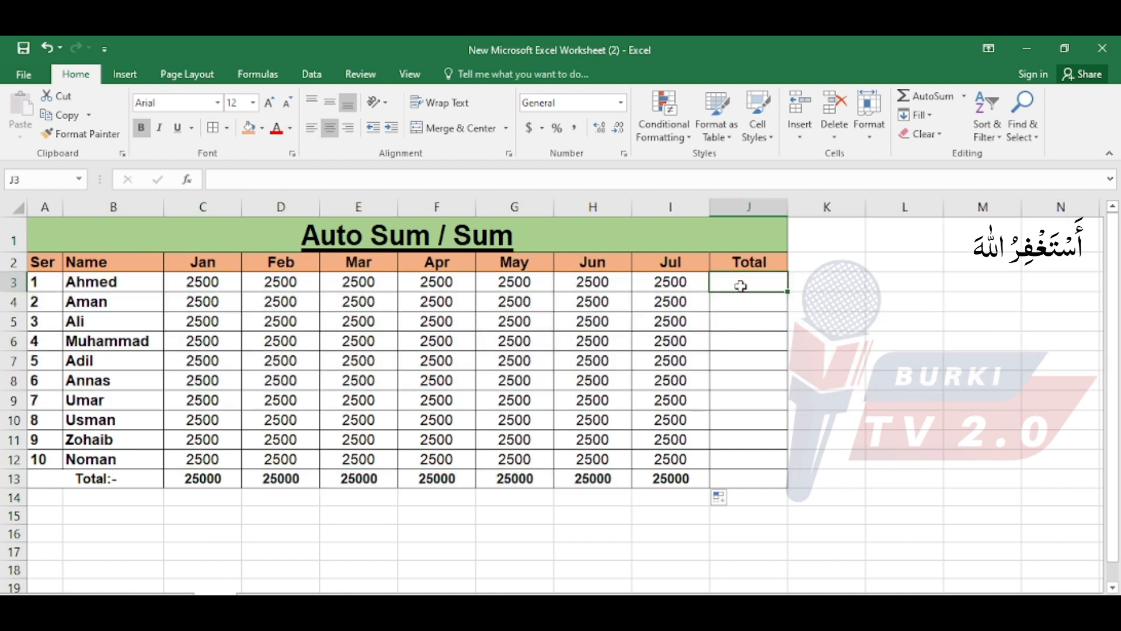
{"action": "left_click", "coordinate": [13, 282]}
Total the first row's Jan to Jul amounts in cell J3 with the formula =SUM(C3:I3).
{"action": "left_click", "coordinate": [738, 278]}
{"action": "type", "text": "=sum9"}
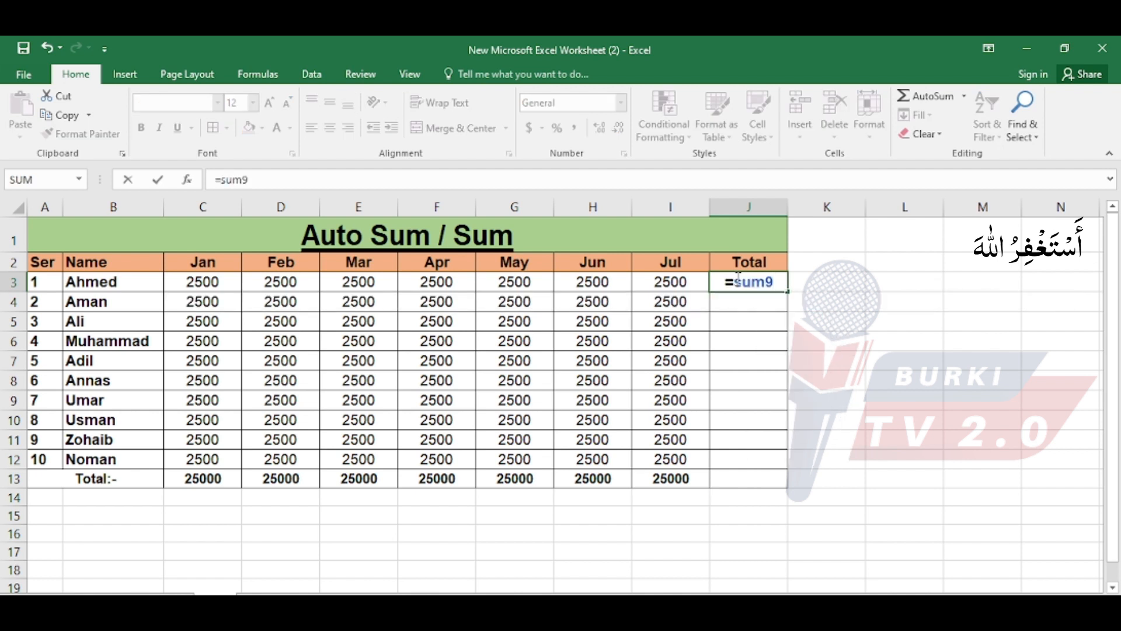
{"action": "key", "text": "BackSpace"}
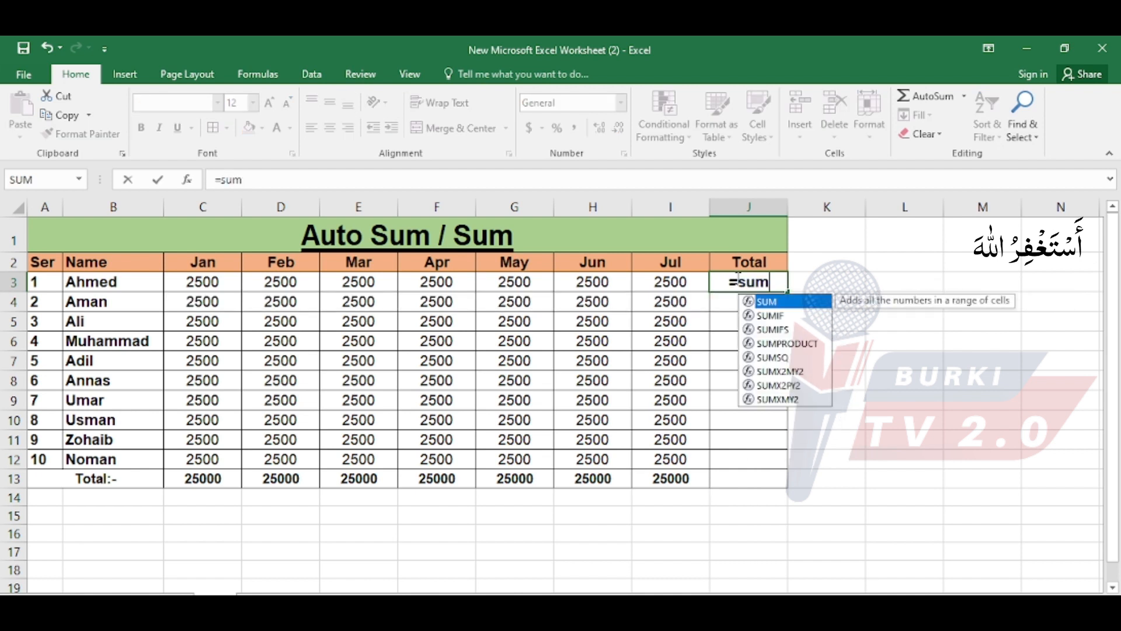
{"action": "type", "text": "("}
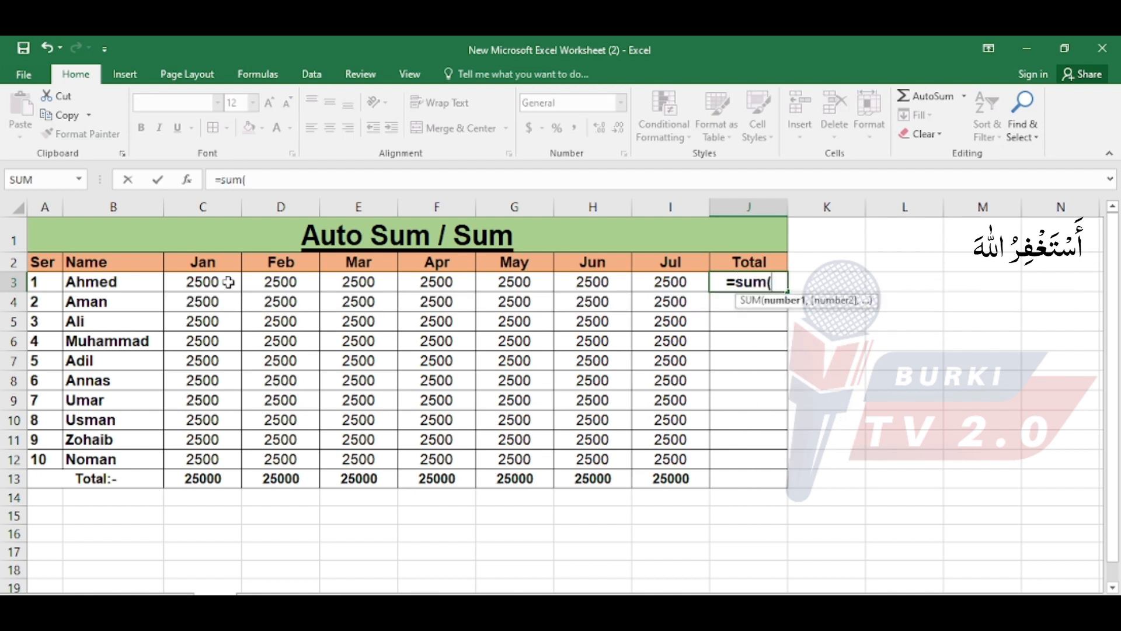
{"action": "left_click_drag", "start_coordinate": [225, 282], "coordinate": [673, 274]}
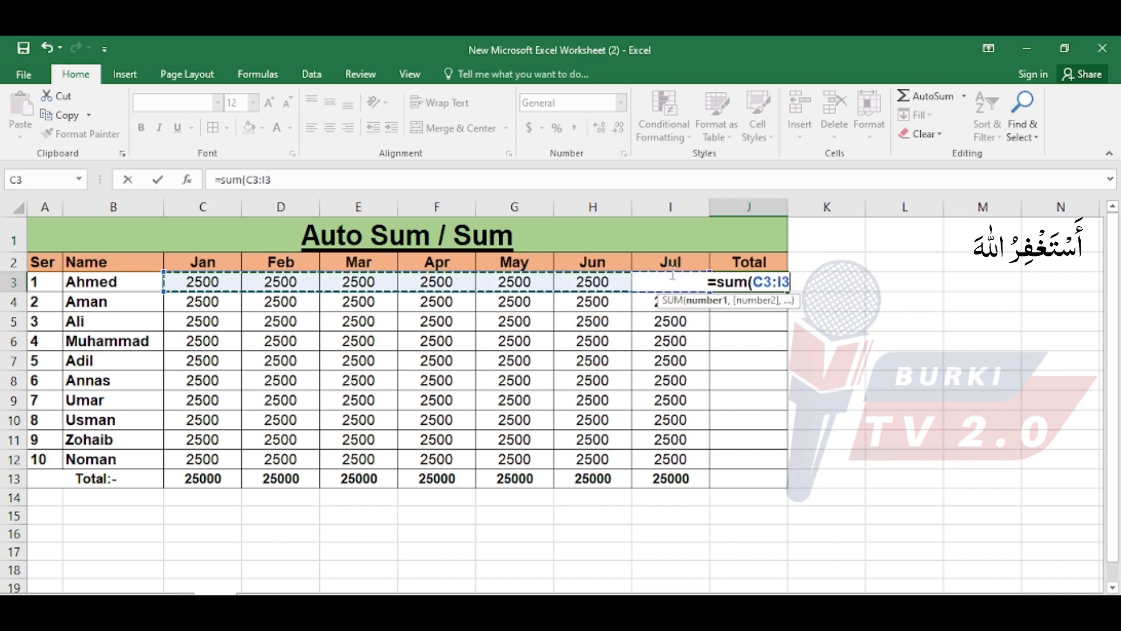
{"action": "type", "text": ")"}
{"action": "key", "text": "Return"}
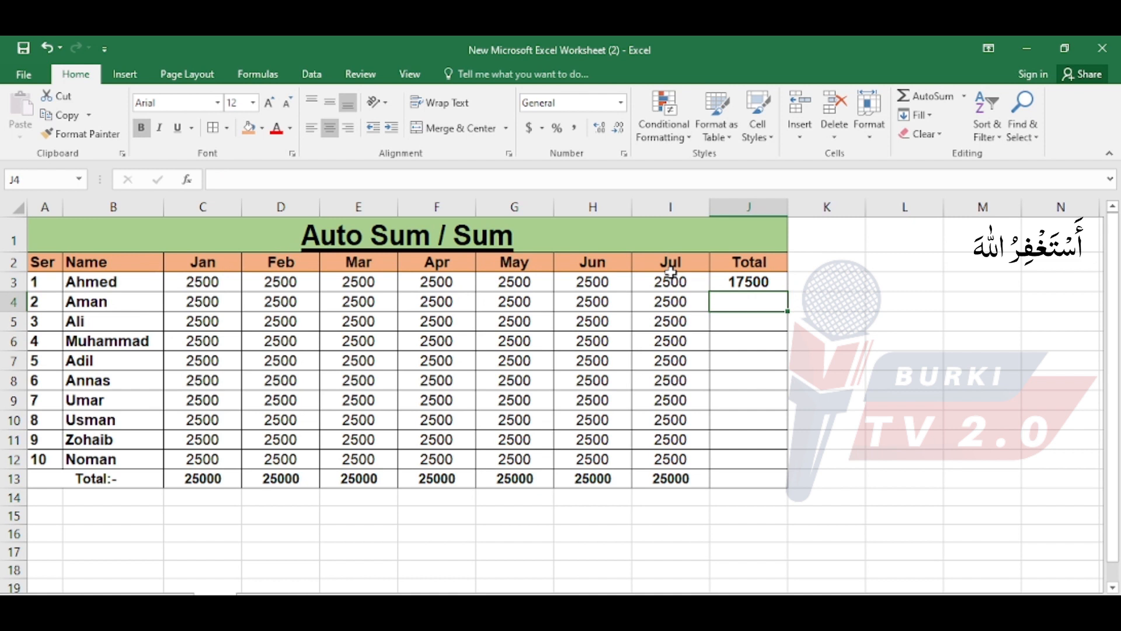
Review the Jan to Jul headers and the first row's amounts C3:I3, ending on the second row's empty Total cell J4.
{"action": "left_click", "coordinate": [181, 284]}
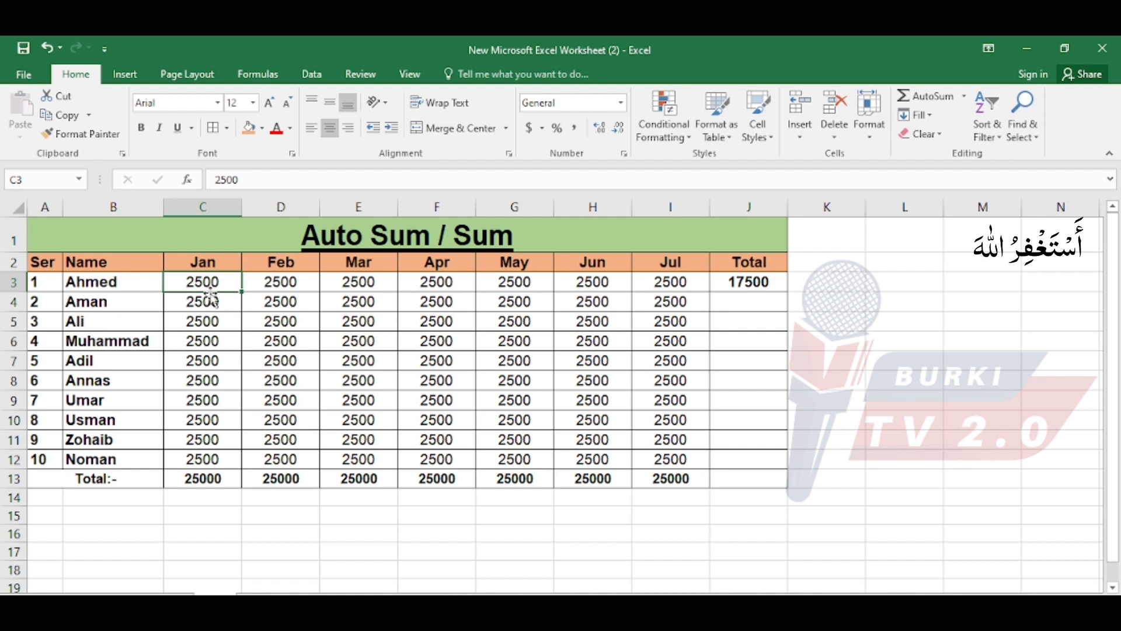
{"action": "left_click", "coordinate": [220, 264]}
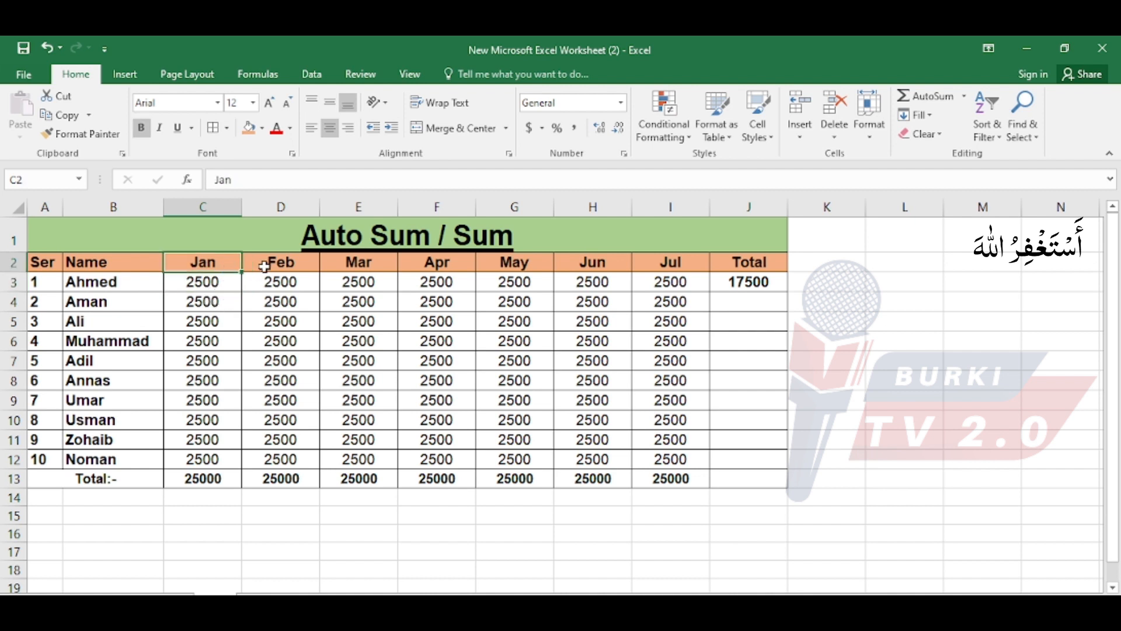
{"action": "left_click", "coordinate": [267, 264]}
{"action": "left_click", "coordinate": [666, 265]}
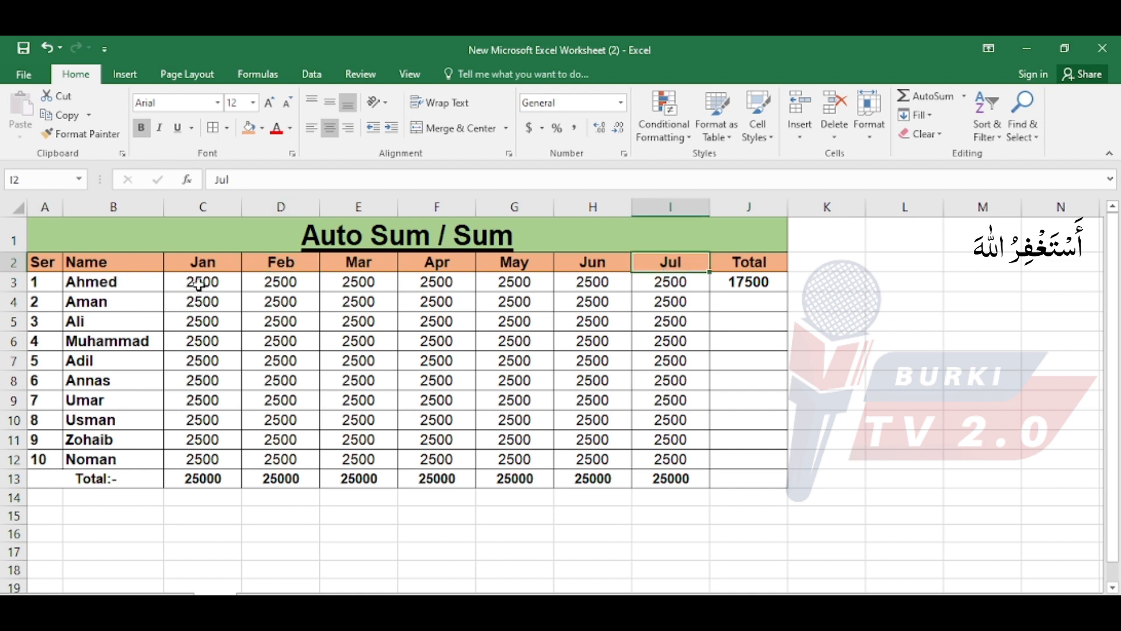
{"action": "left_click_drag", "start_coordinate": [199, 285], "coordinate": [671, 285]}
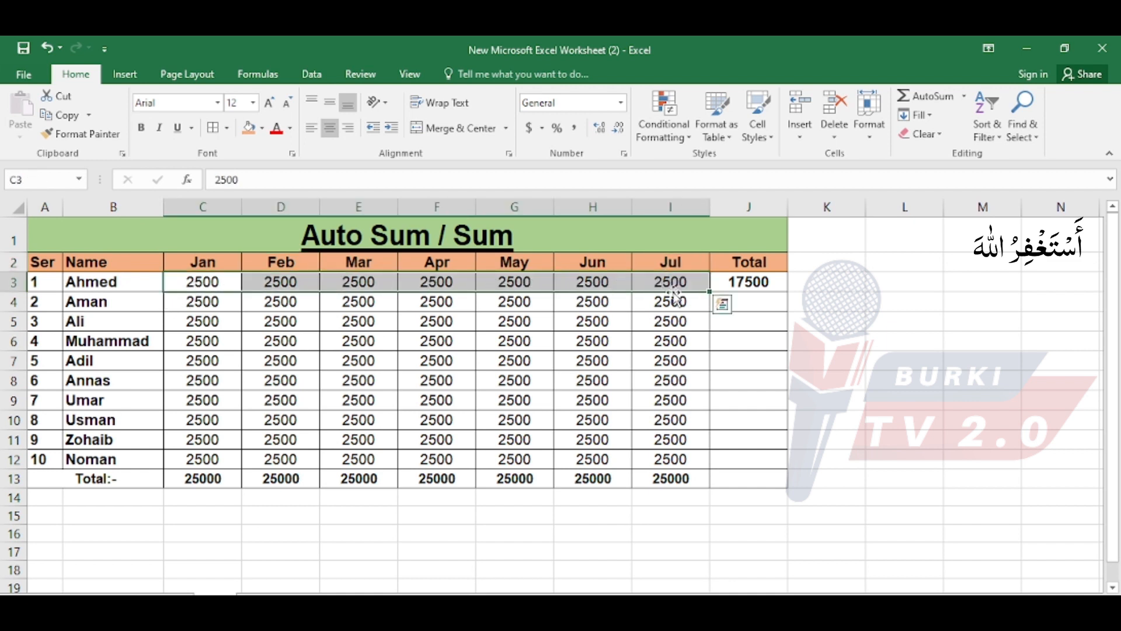
{"action": "left_click", "coordinate": [748, 304]}
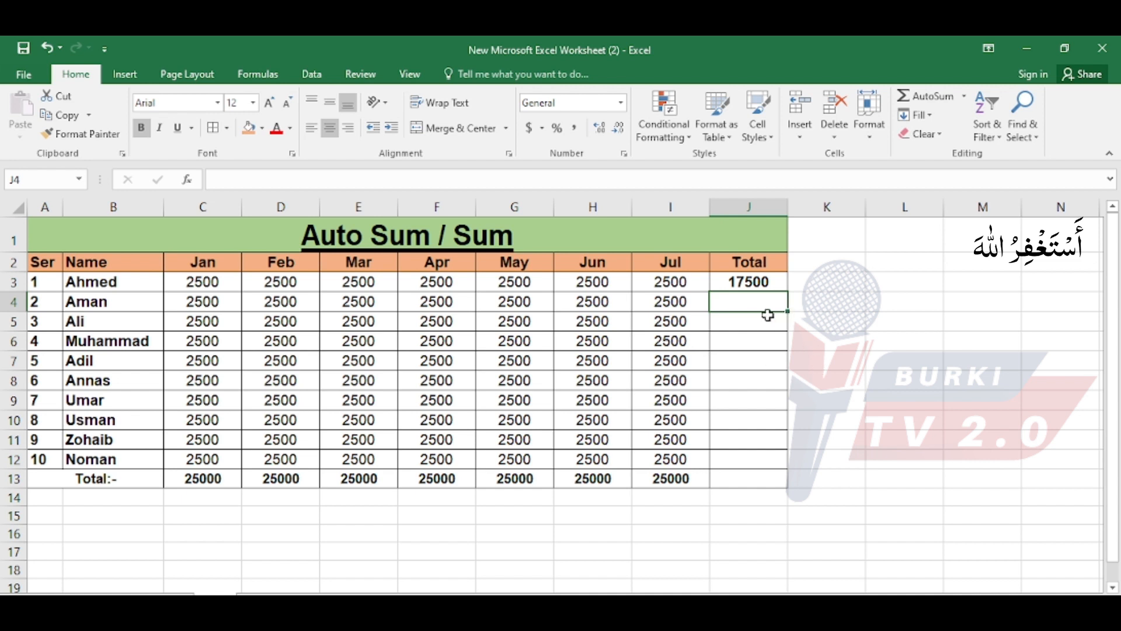
Fill the row-total SUM formula from J3 down the Total column to J12 and compare the totals with the monthly amounts.
{"action": "key", "text": "ctrl+d"}
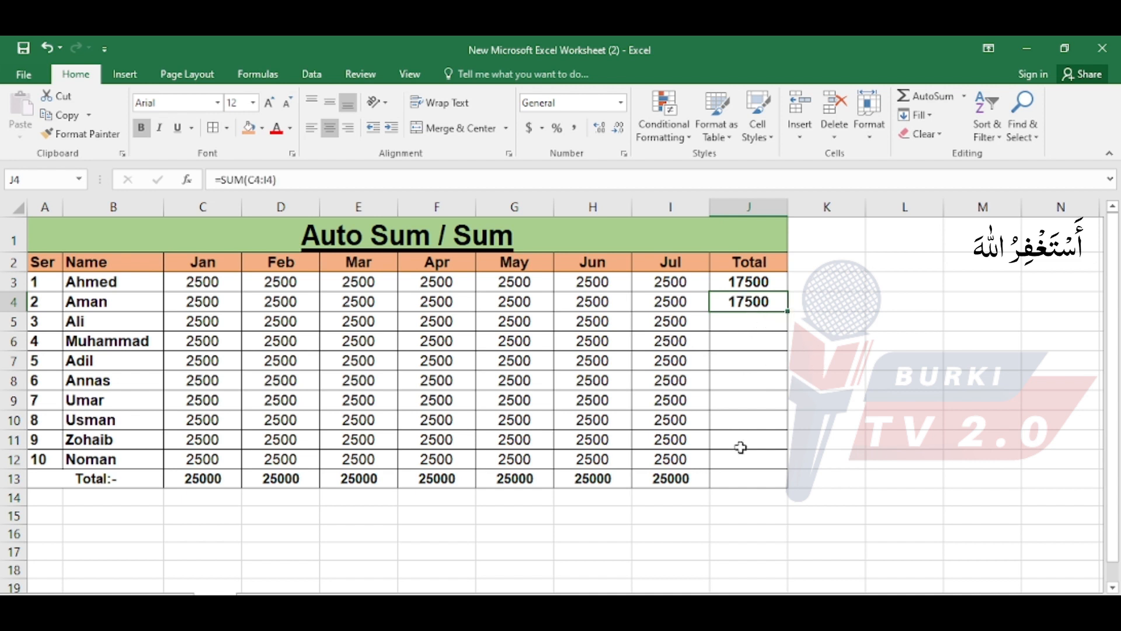
{"action": "double_click", "coordinate": [737, 284]}
{"action": "key", "text": "Escape"}
{"action": "double_click", "coordinate": [748, 302]}
{"action": "key", "text": "Escape"}
{"action": "left_click_drag", "start_coordinate": [749, 282], "coordinate": [787, 464]}
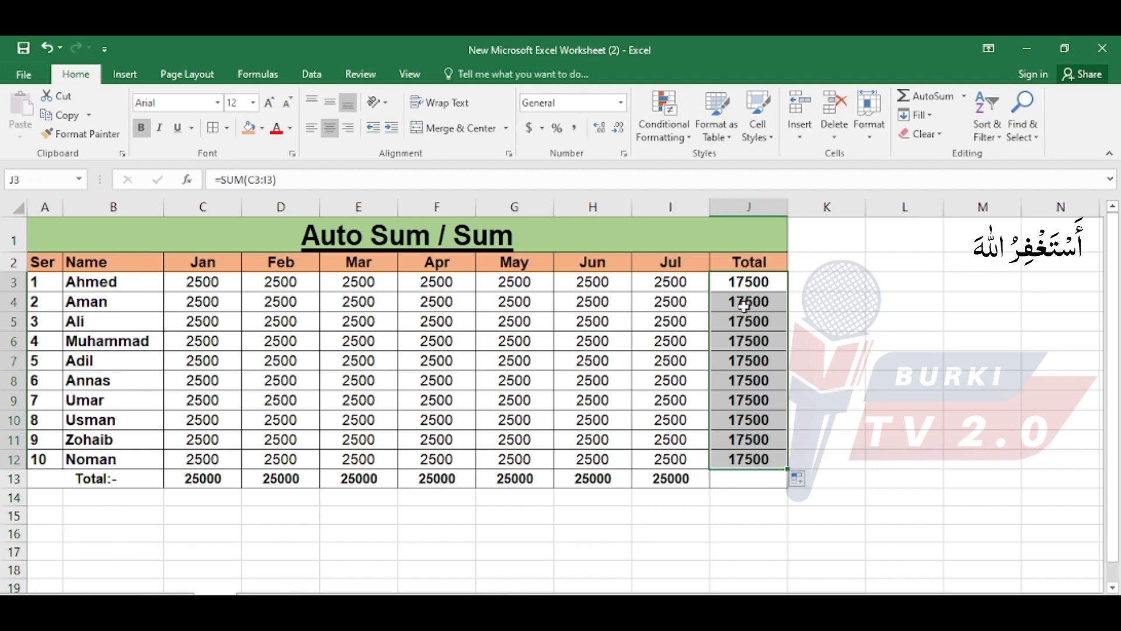
{"action": "left_click_drag", "start_coordinate": [686, 286], "coordinate": [206, 460]}
{"action": "left_click", "coordinate": [751, 286]}
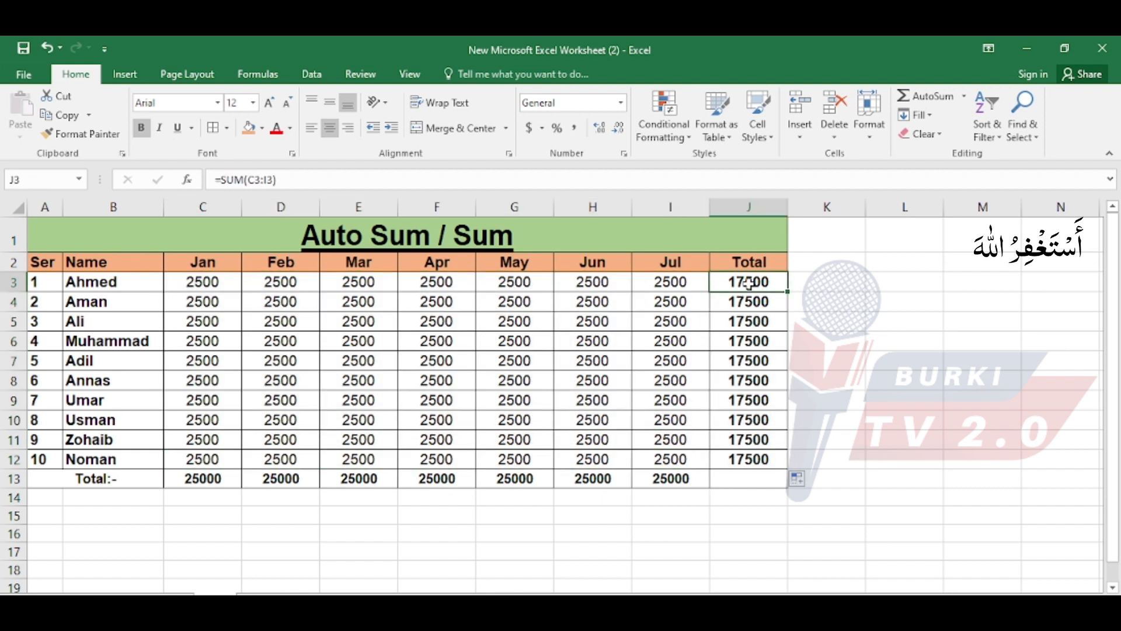
{"action": "left_click_drag", "start_coordinate": [751, 286], "coordinate": [751, 459]}
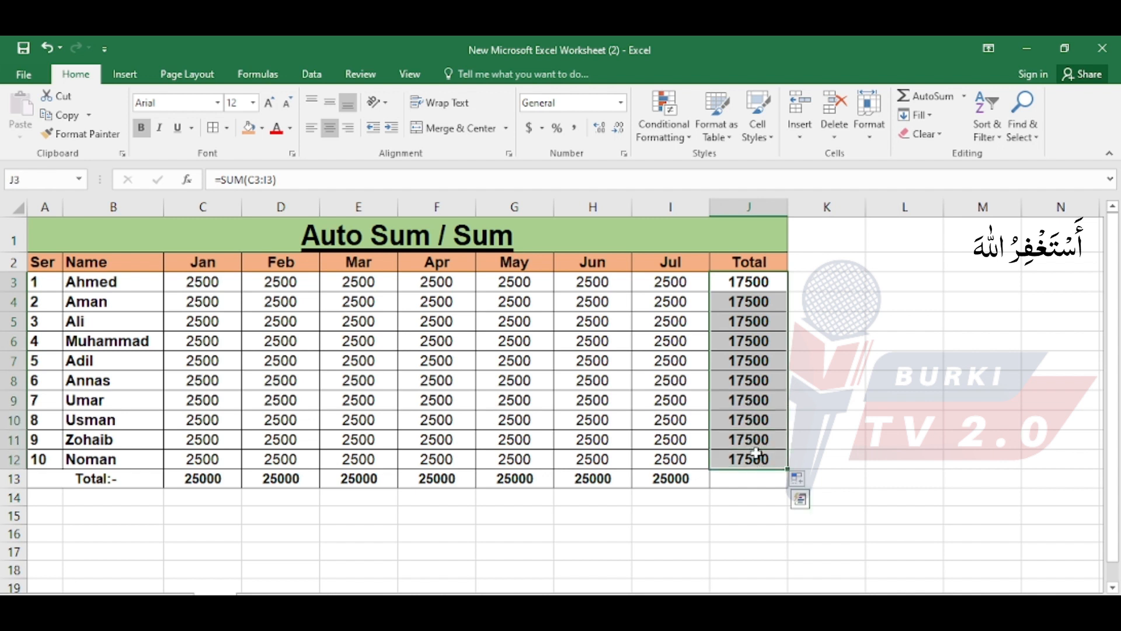
Extend the Total row's SUM formula from the Jul column in I13 to J13 to produce the grand total.
{"action": "left_click", "coordinate": [677, 480]}
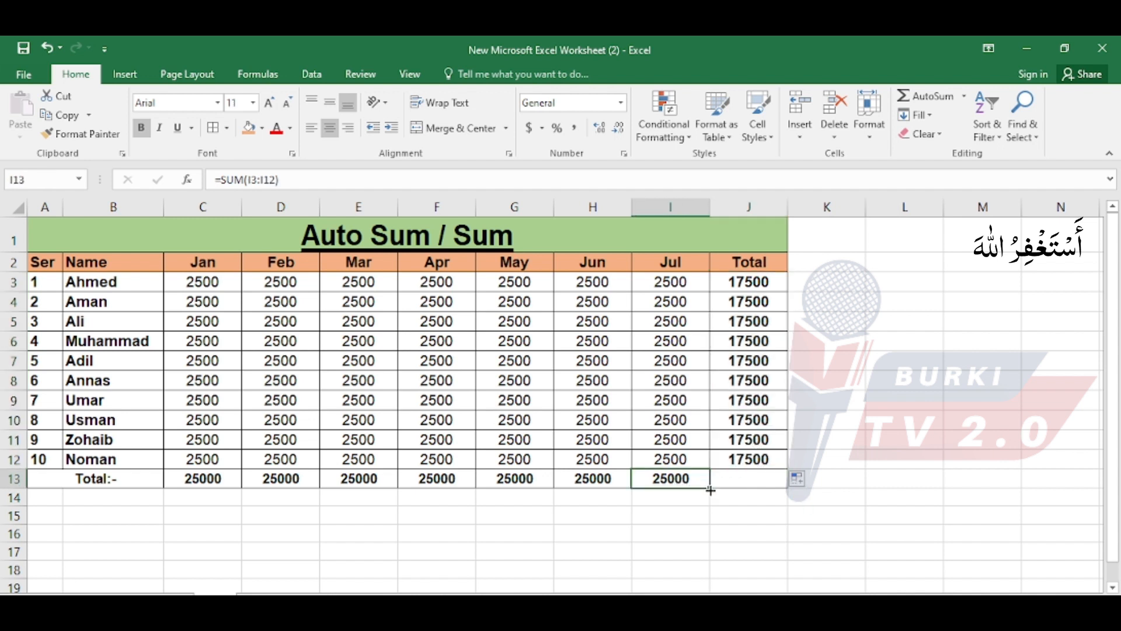
{"action": "left_click_drag", "start_coordinate": [709, 487], "coordinate": [782, 492]}
{"action": "left_click_drag", "start_coordinate": [750, 283], "coordinate": [751, 458]}
{"action": "left_click", "coordinate": [552, 400]}
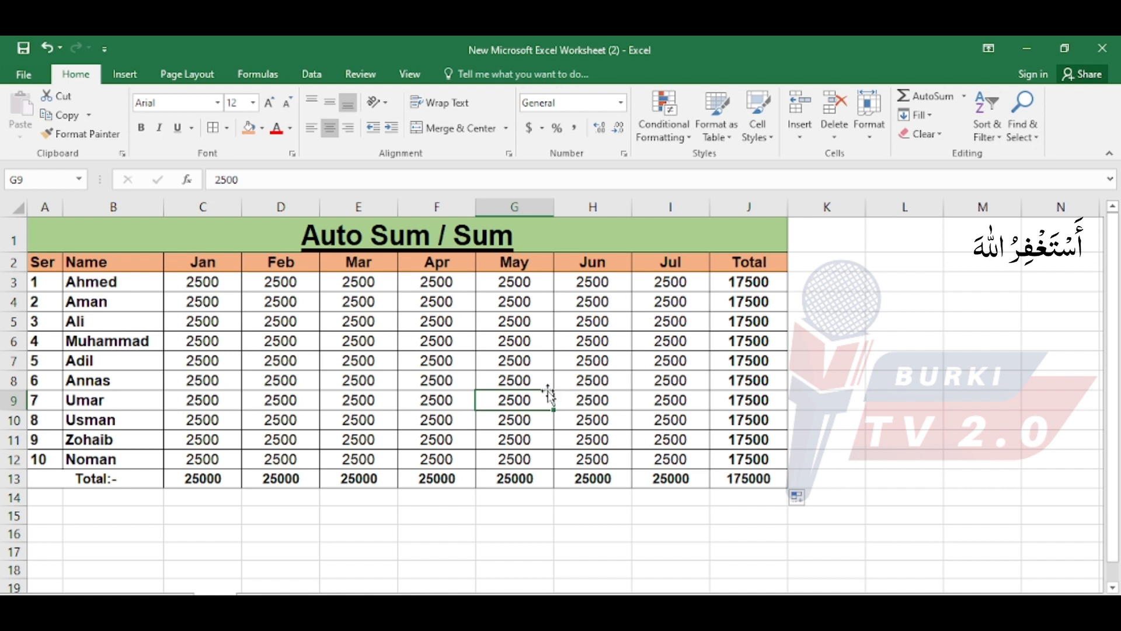
{"action": "left_click", "coordinate": [377, 492]}
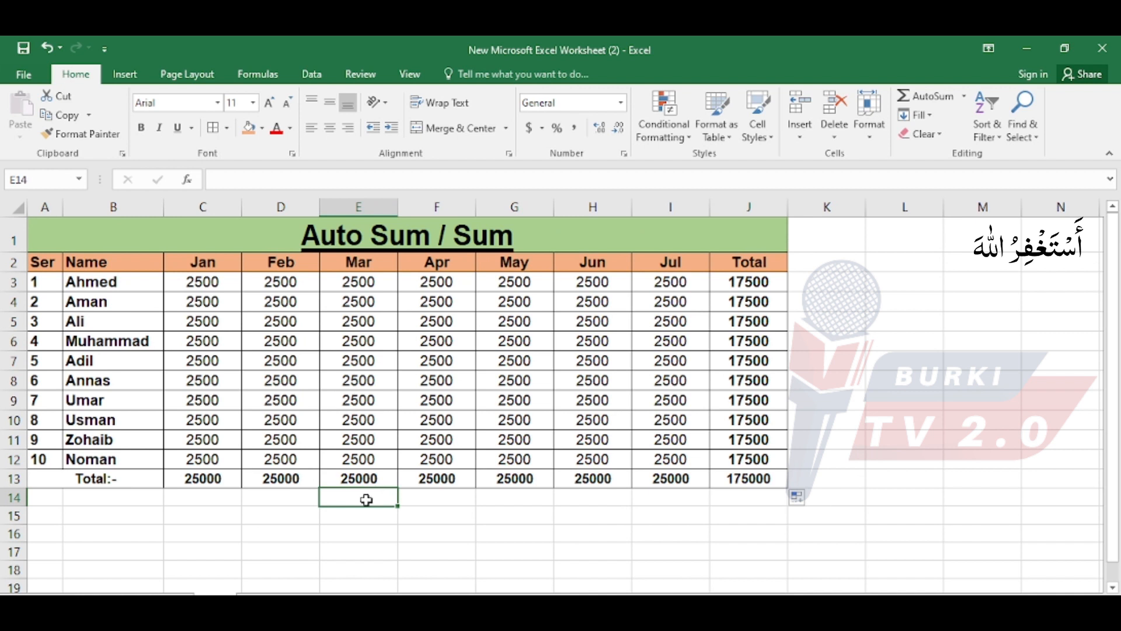
Return to the overview list of basic formulas, select the Subtraction entry and open the Subtract Formula sheet.
{"action": "left_click", "coordinate": [144, 593]}
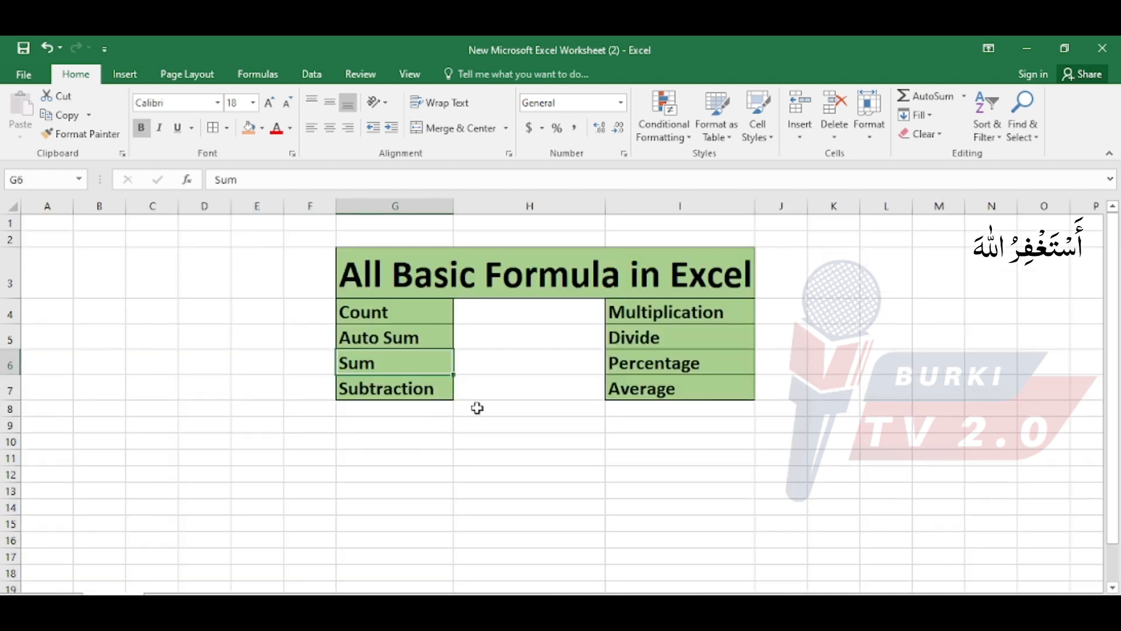
{"action": "left_click", "coordinate": [476, 408]}
{"action": "left_click", "coordinate": [422, 388]}
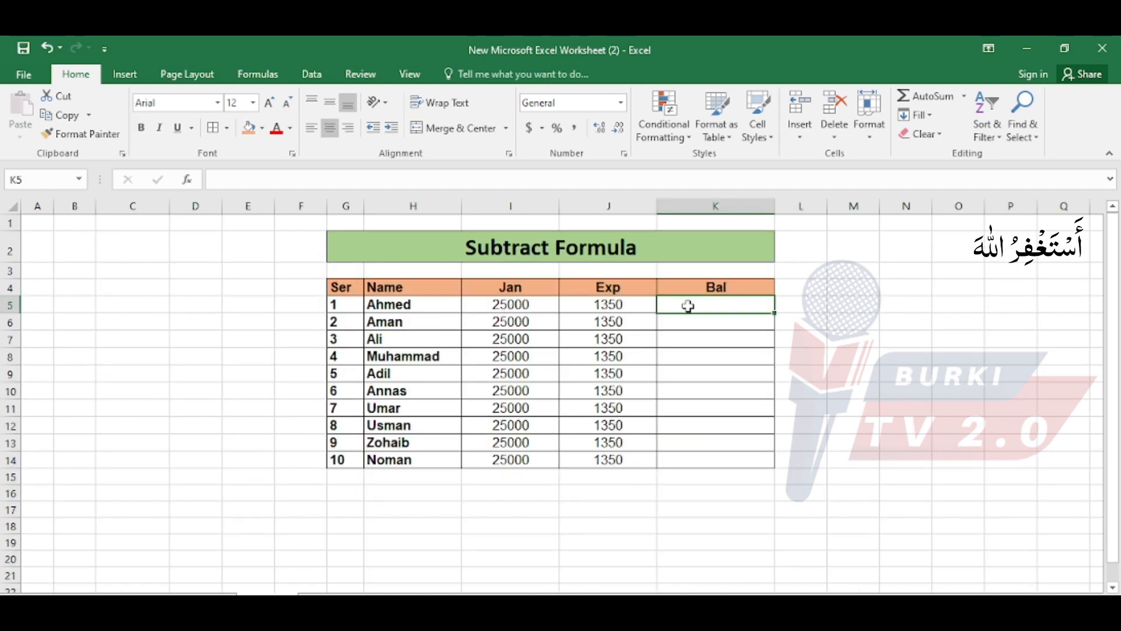
Examine the first row's name, Jan amount, Exp amount and empty Bal cell on the Subtract Formula sheet.
{"action": "left_click", "coordinate": [421, 307]}
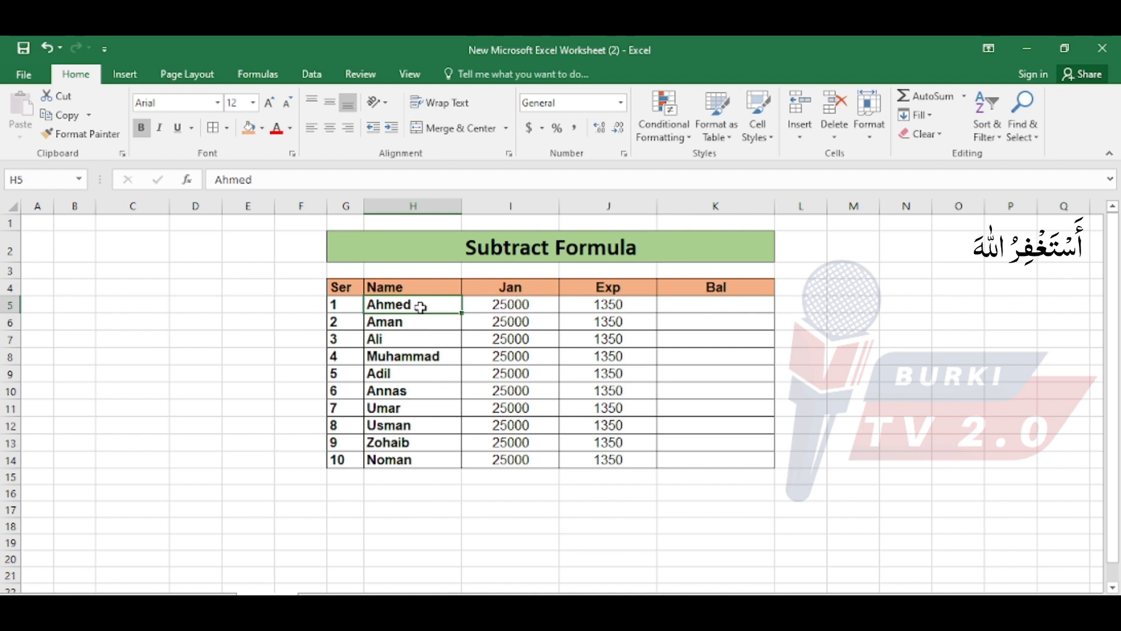
{"action": "left_click", "coordinate": [492, 304]}
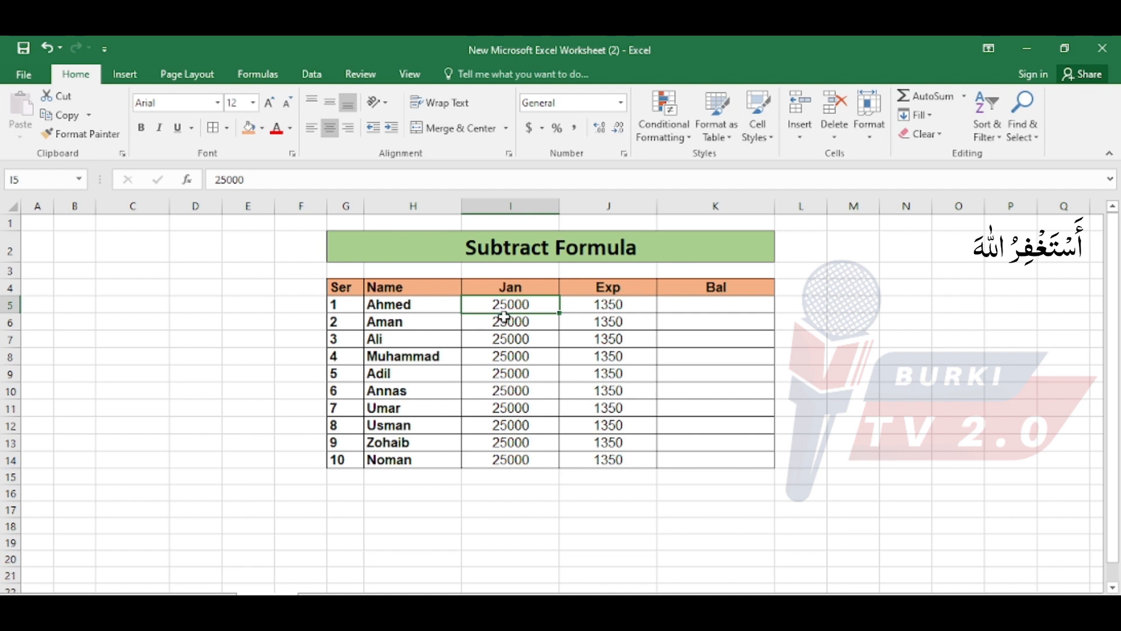
{"action": "left_click", "coordinate": [621, 306]}
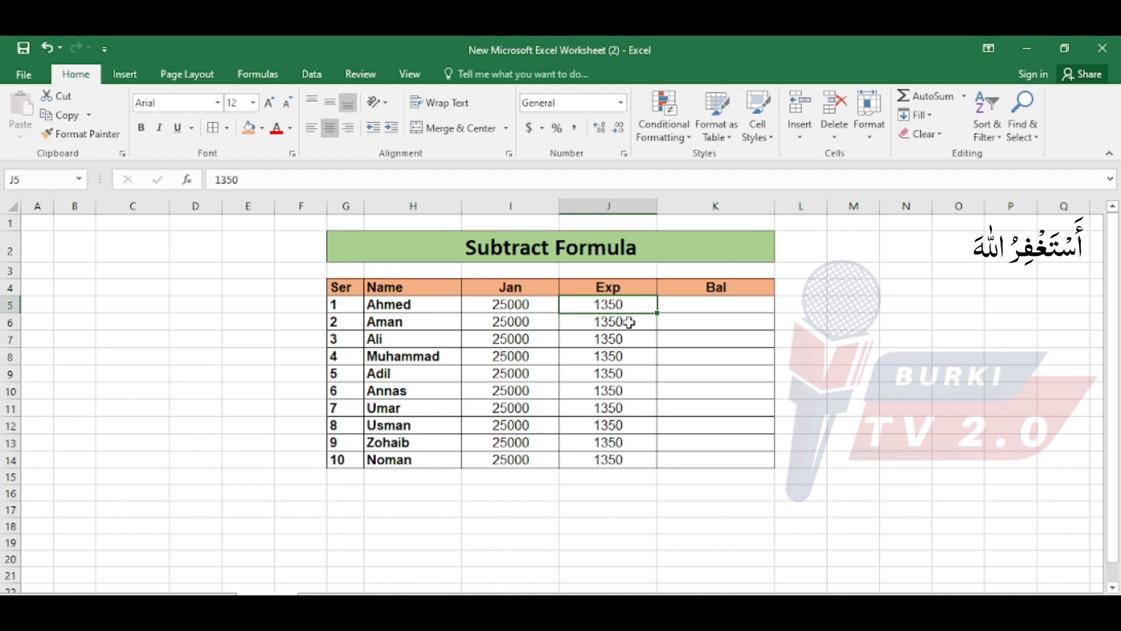
{"action": "left_click", "coordinate": [685, 307]}
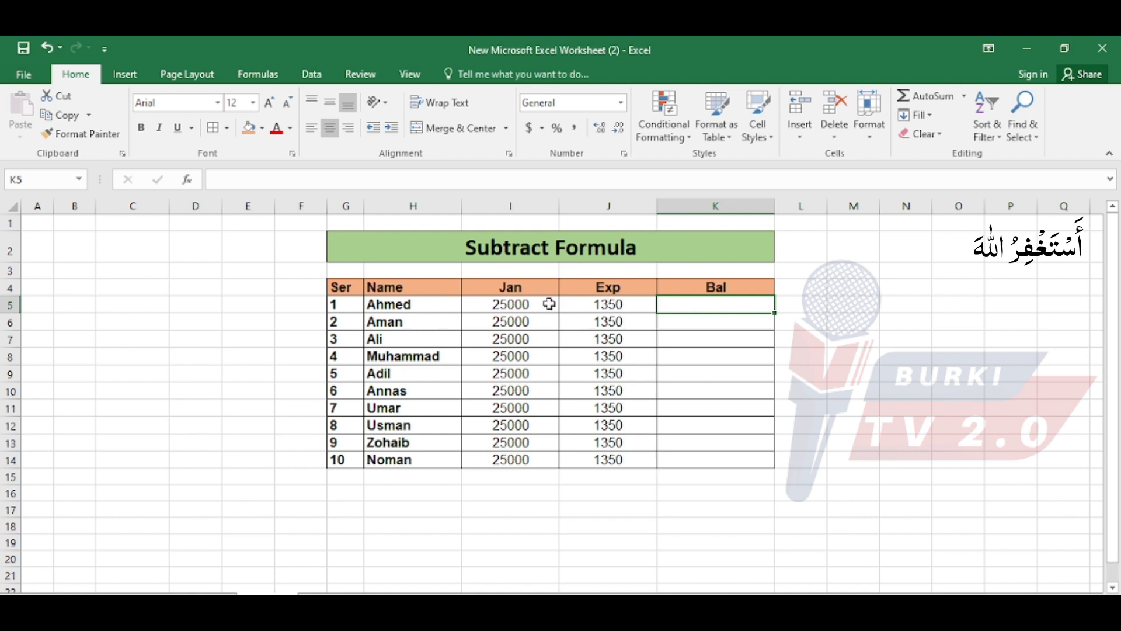
{"action": "left_click", "coordinate": [530, 304]}
{"action": "left_click", "coordinate": [587, 303]}
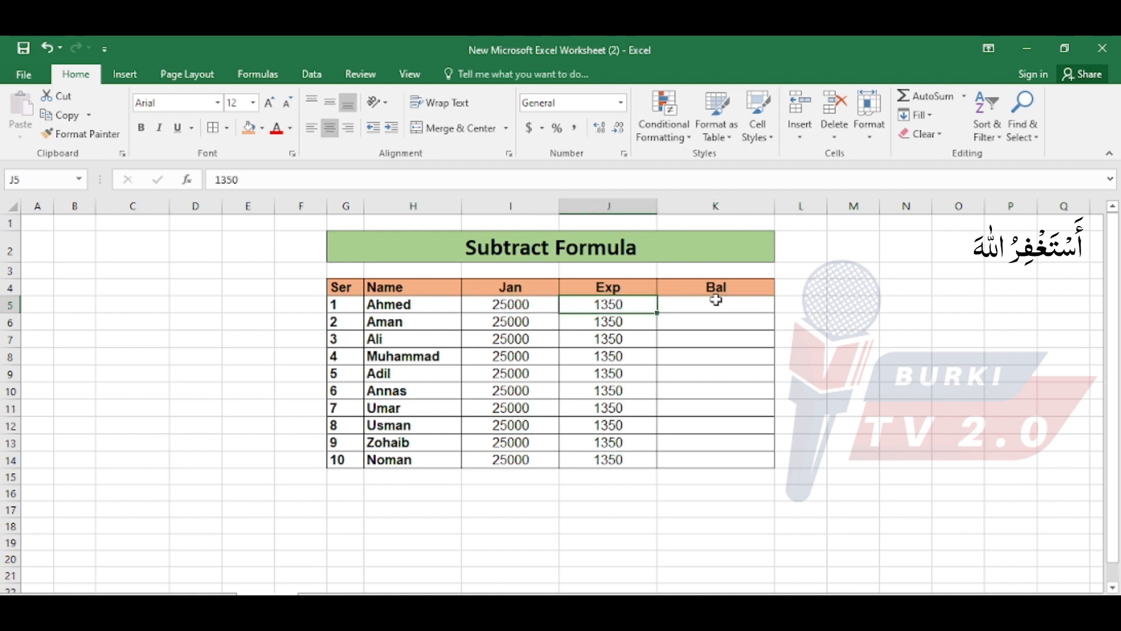
Calculate the first row's balance in cell K5 with the formula =(I5-J5), subtracting Exp from Jan.
{"action": "left_click", "coordinate": [717, 300]}
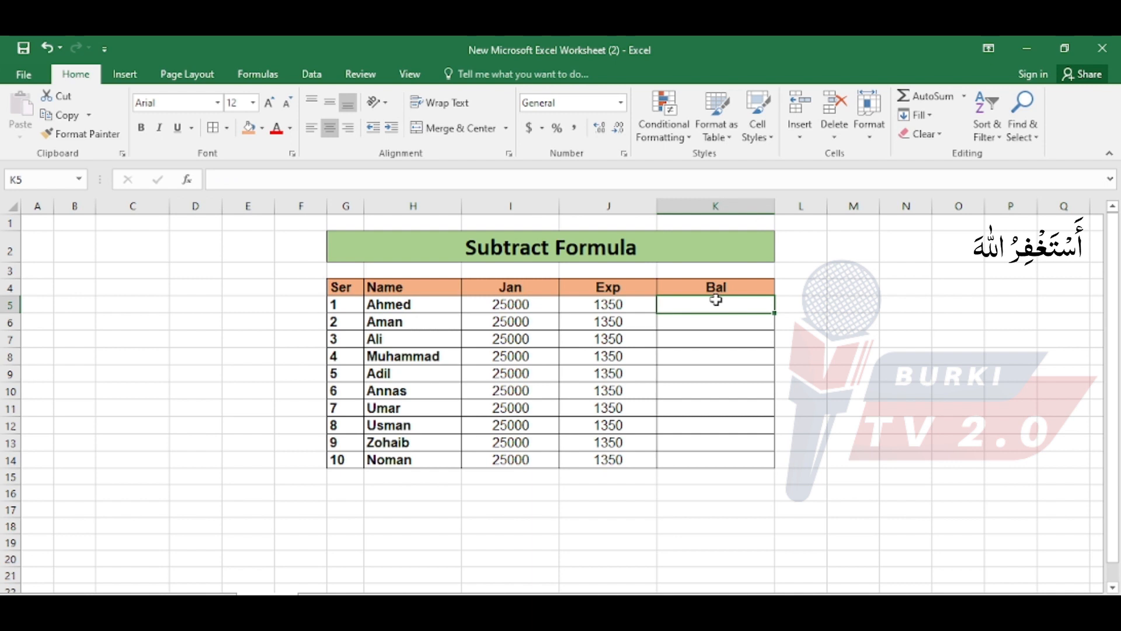
{"action": "type", "text": "="}
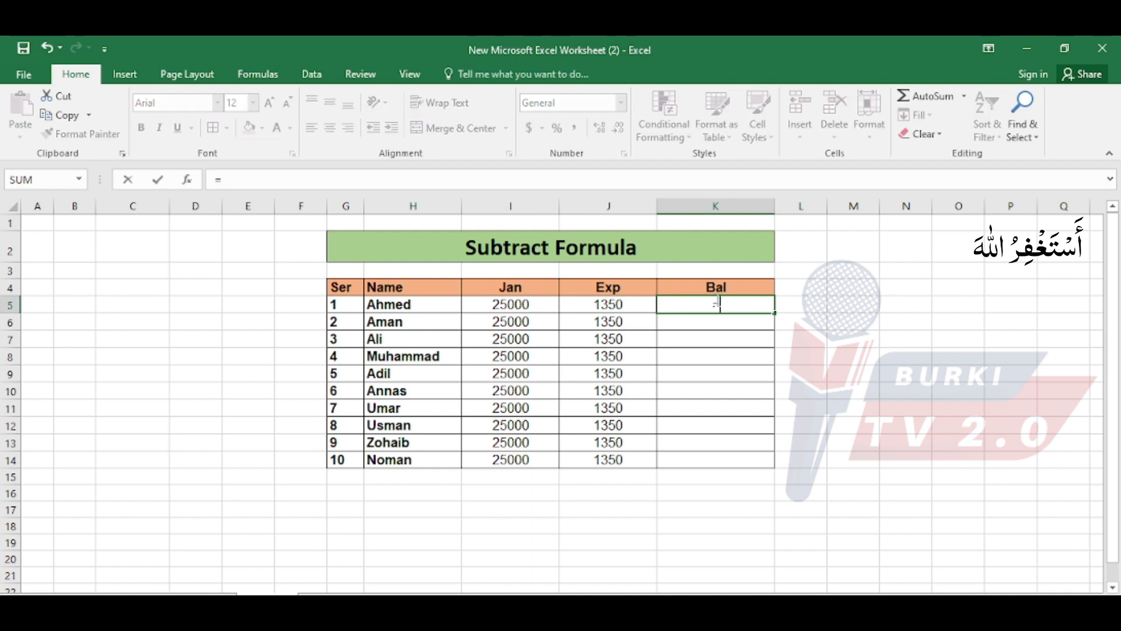
{"action": "type", "text": "("}
{"action": "left_click", "coordinate": [534, 304]}
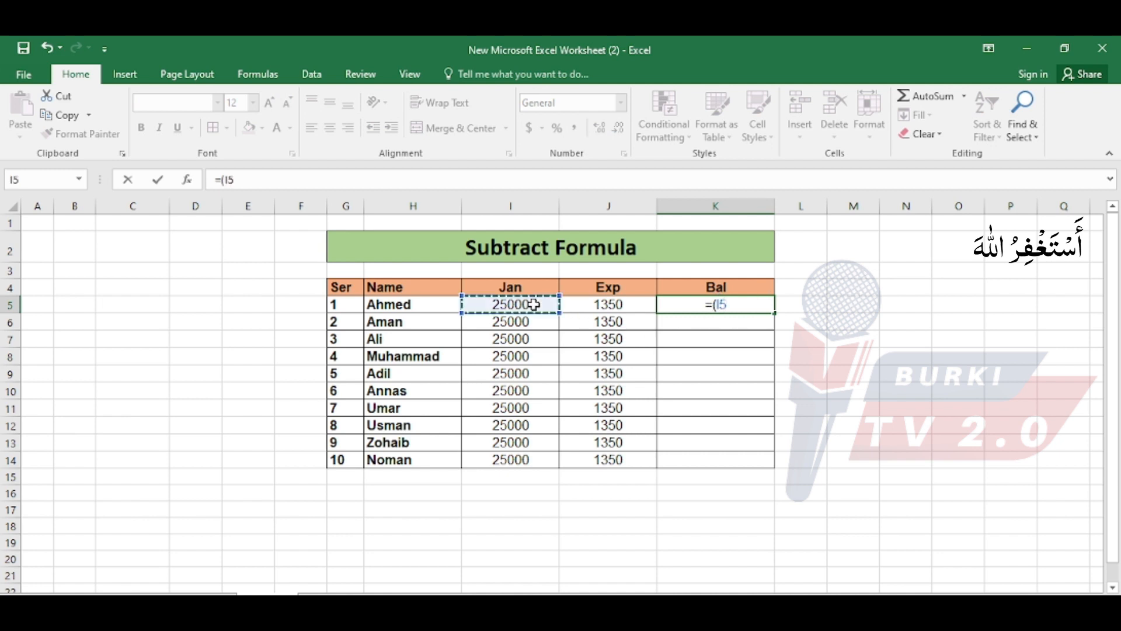
{"action": "type", "text": "-"}
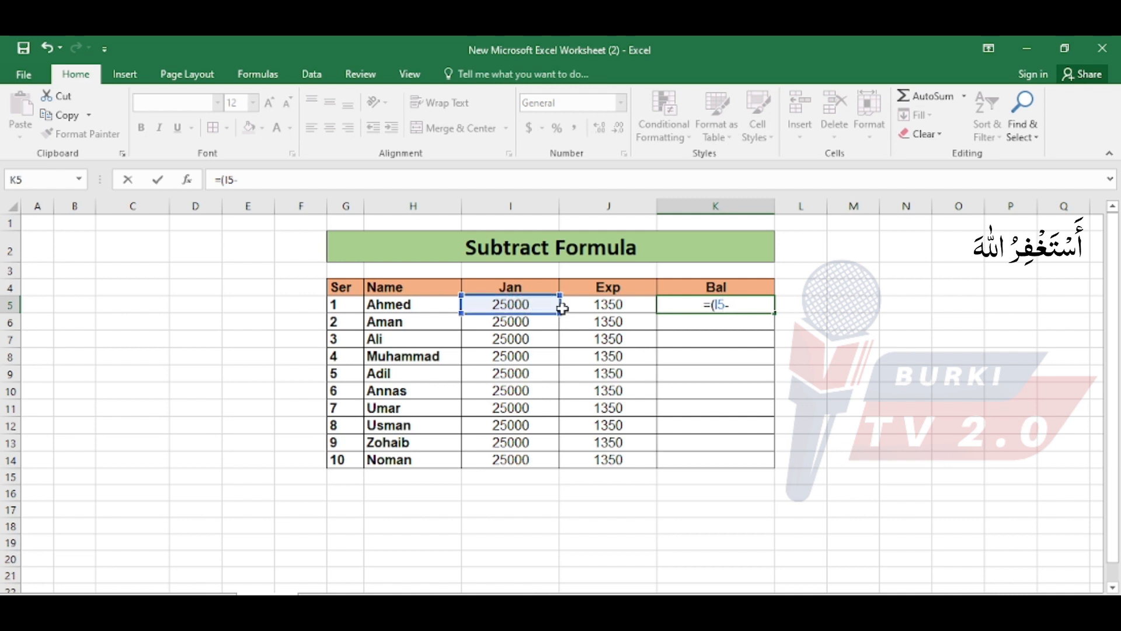
{"action": "left_click", "coordinate": [593, 305]}
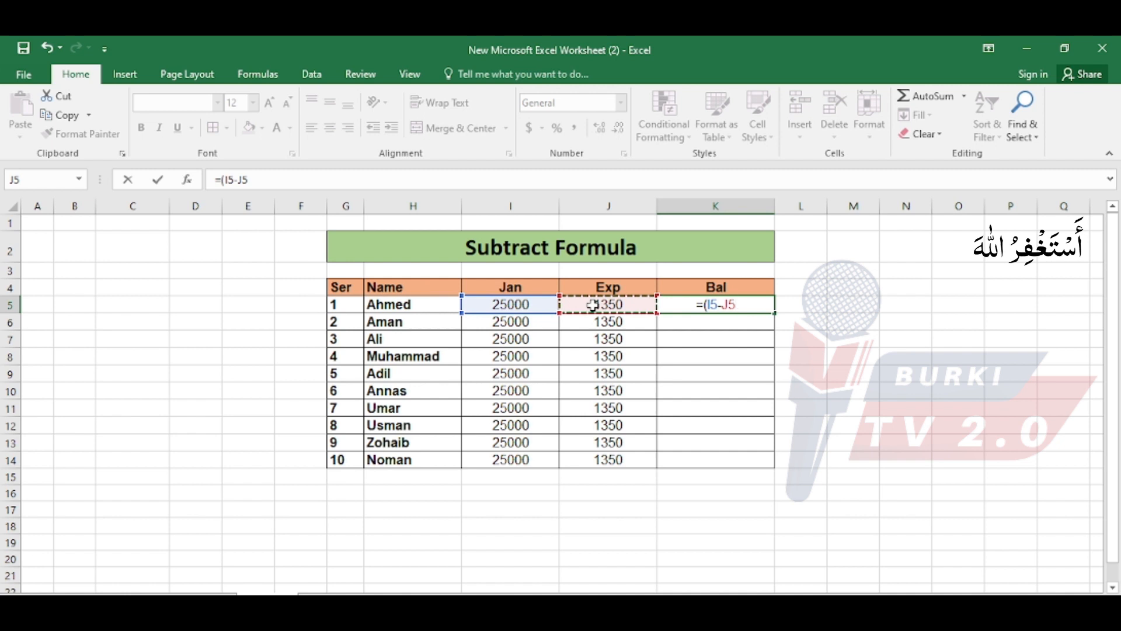
{"action": "type", "text": ")"}
{"action": "key", "text": "Return"}
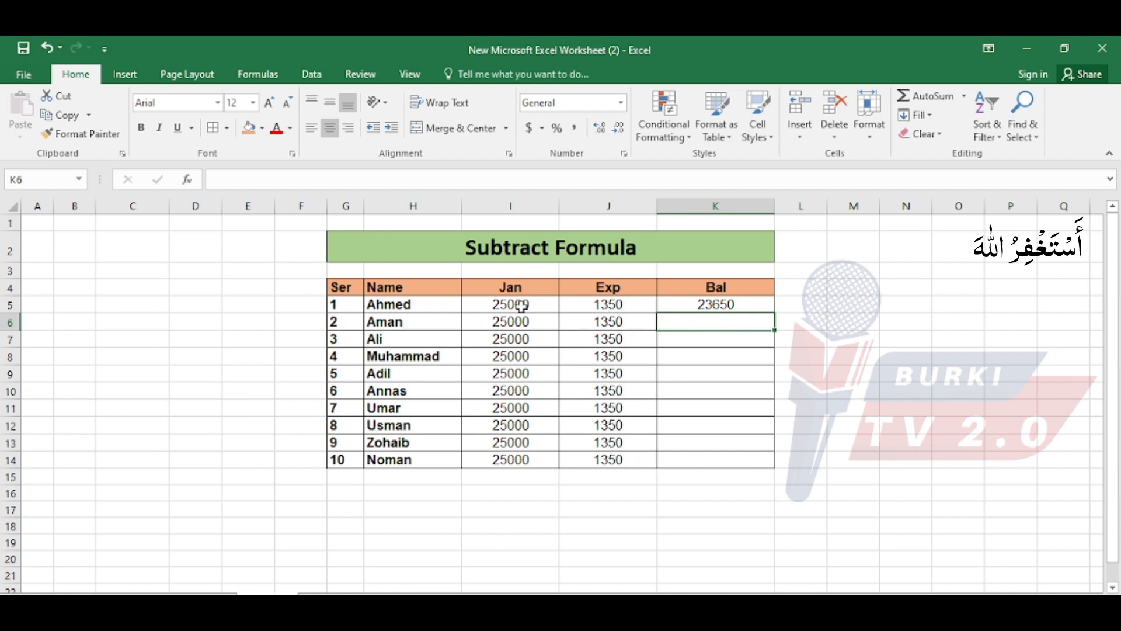
Fill the subtraction formula from K5 down the Bal column to K14.
{"action": "left_click", "coordinate": [693, 305]}
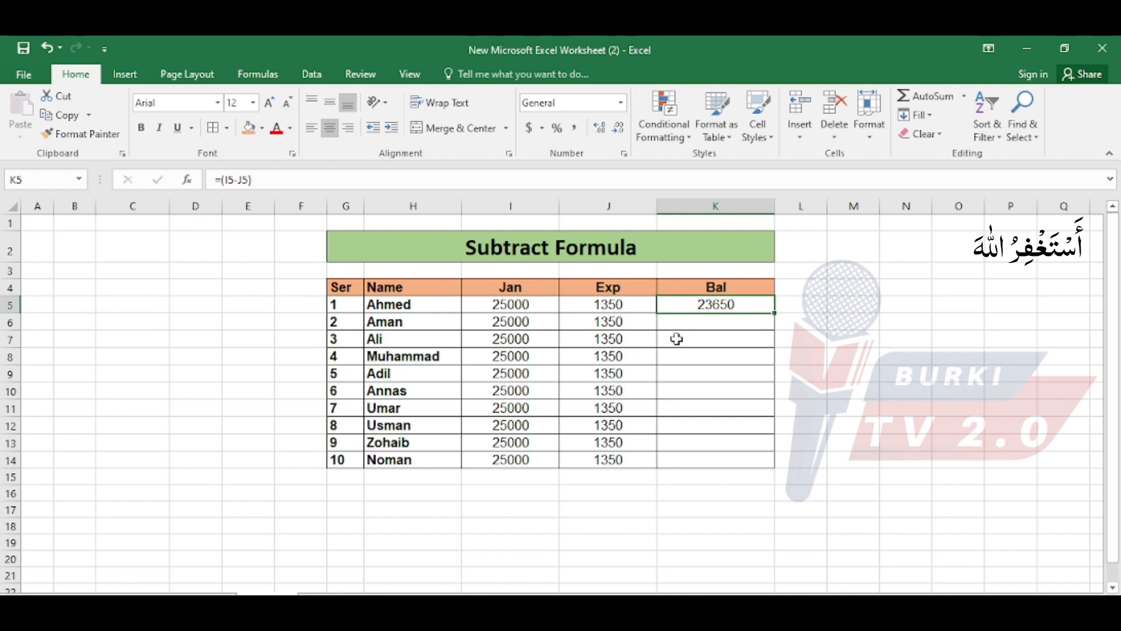
{"action": "left_click", "coordinate": [694, 322]}
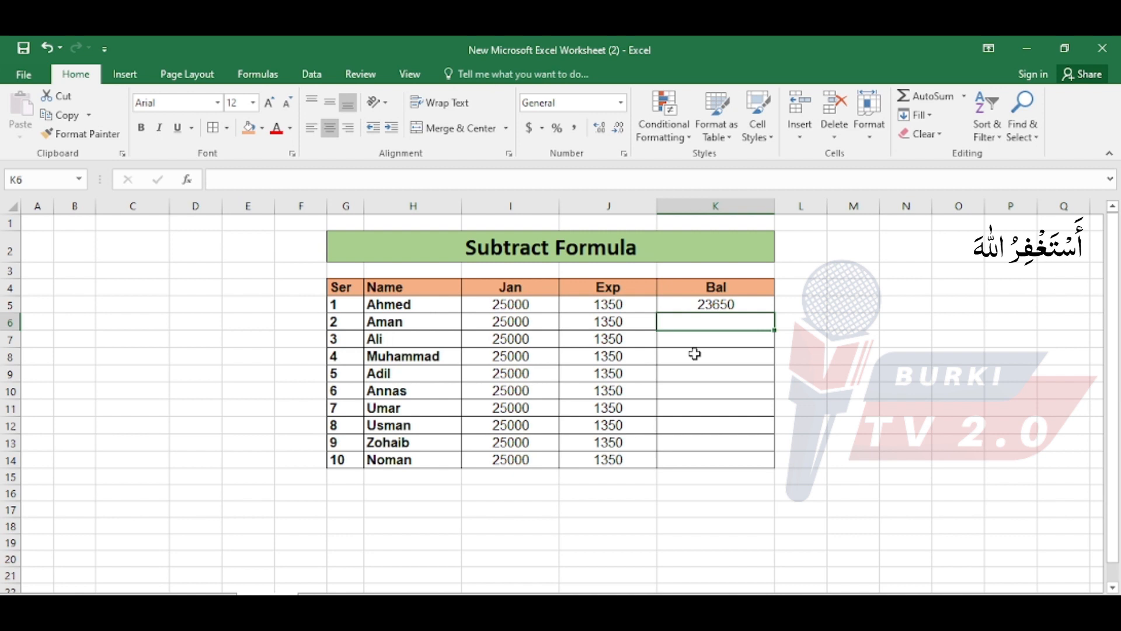
{"action": "key", "text": "ctrl+d"}
{"action": "left_click_drag", "start_coordinate": [704, 304], "coordinate": [703, 317]}
{"action": "left_click_drag", "start_coordinate": [775, 331], "coordinate": [775, 463]}
{"action": "left_click", "coordinate": [692, 307]}
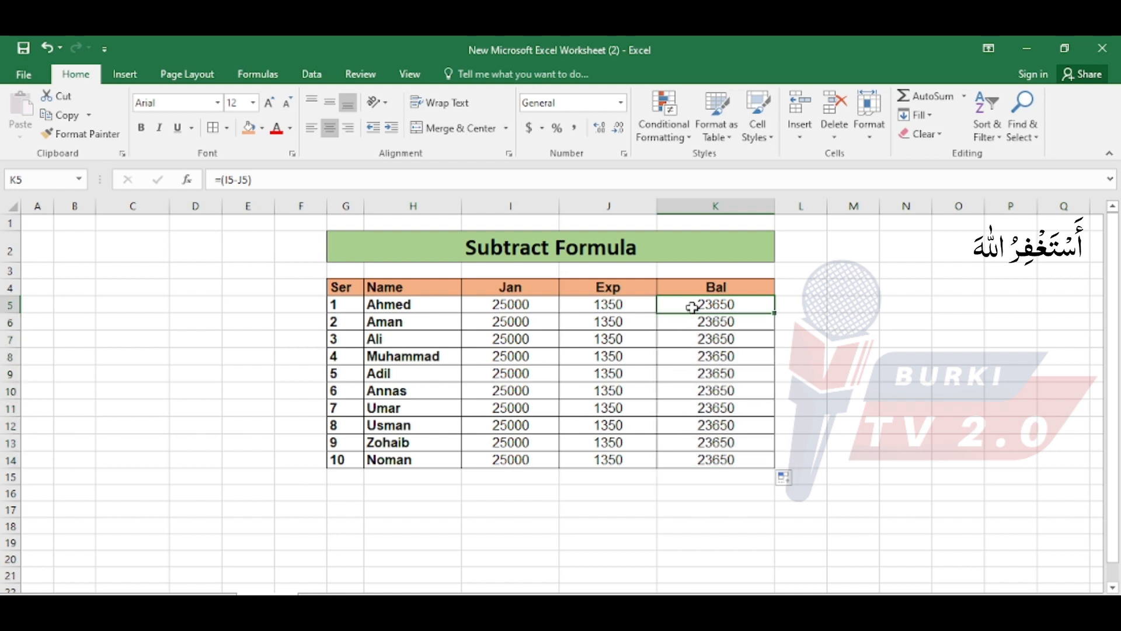
Review the Bal column against the Jan and Exp amounts, and inspect the cell references in the third row's formula in K7.
{"action": "left_click_drag", "start_coordinate": [693, 307], "coordinate": [703, 462]}
{"action": "left_click_drag", "start_coordinate": [621, 305], "coordinate": [531, 453]}
{"action": "left_click", "coordinate": [705, 456]}
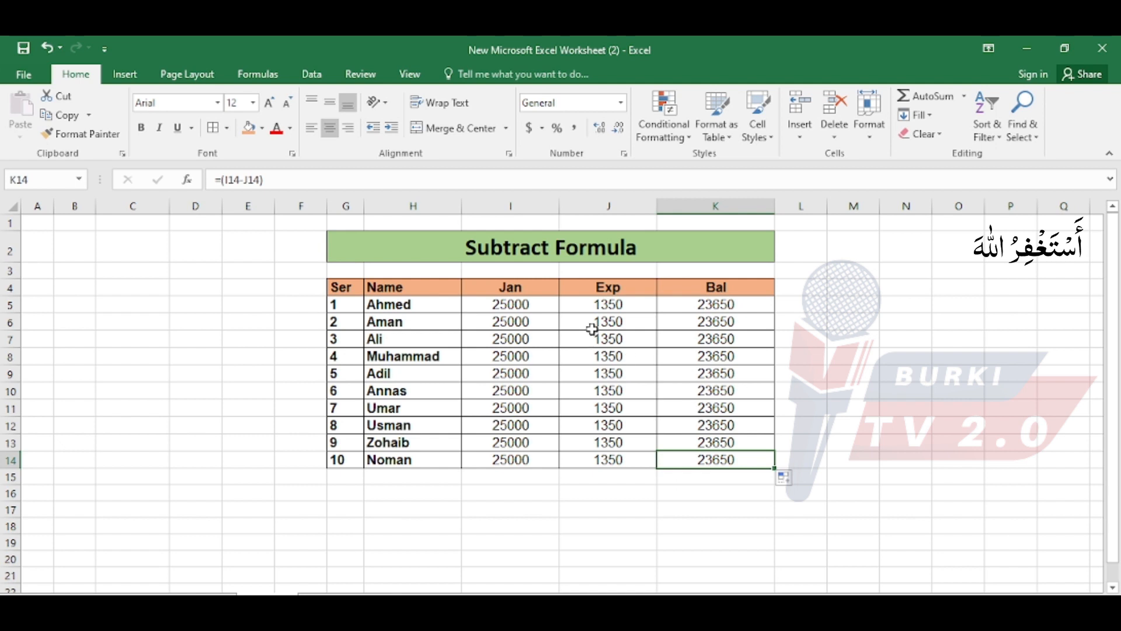
{"action": "left_click_drag", "start_coordinate": [433, 323], "coordinate": [629, 332]}
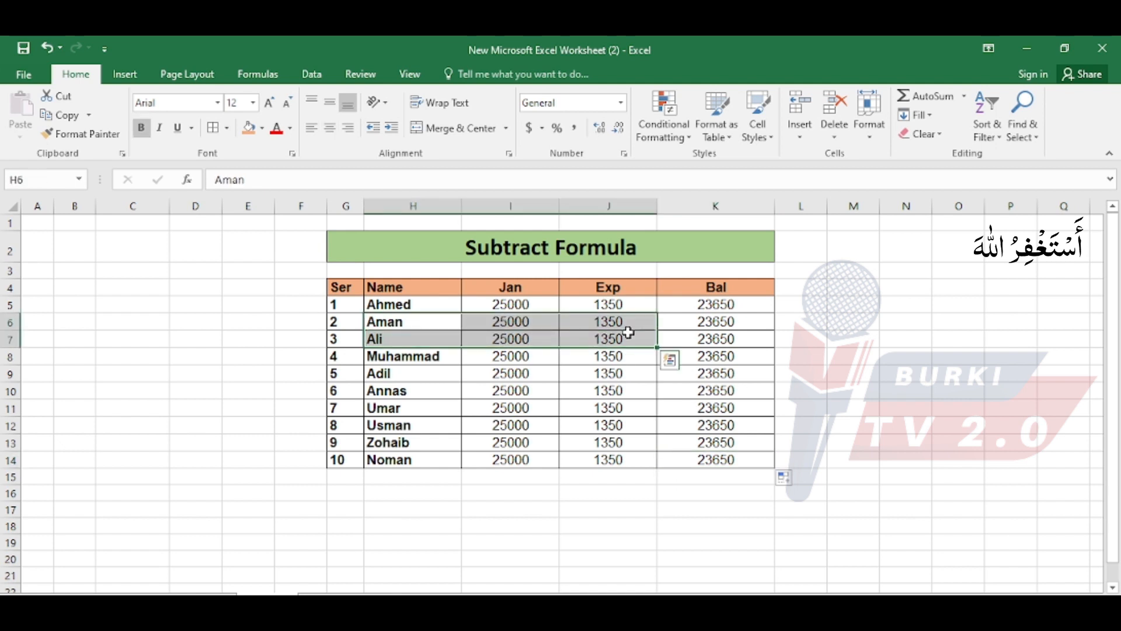
{"action": "left_click", "coordinate": [430, 338]}
{"action": "left_click_drag", "start_coordinate": [429, 338], "coordinate": [608, 343]}
{"action": "left_click", "coordinate": [533, 358]}
{"action": "left_click_drag", "start_coordinate": [533, 357], "coordinate": [577, 358]}
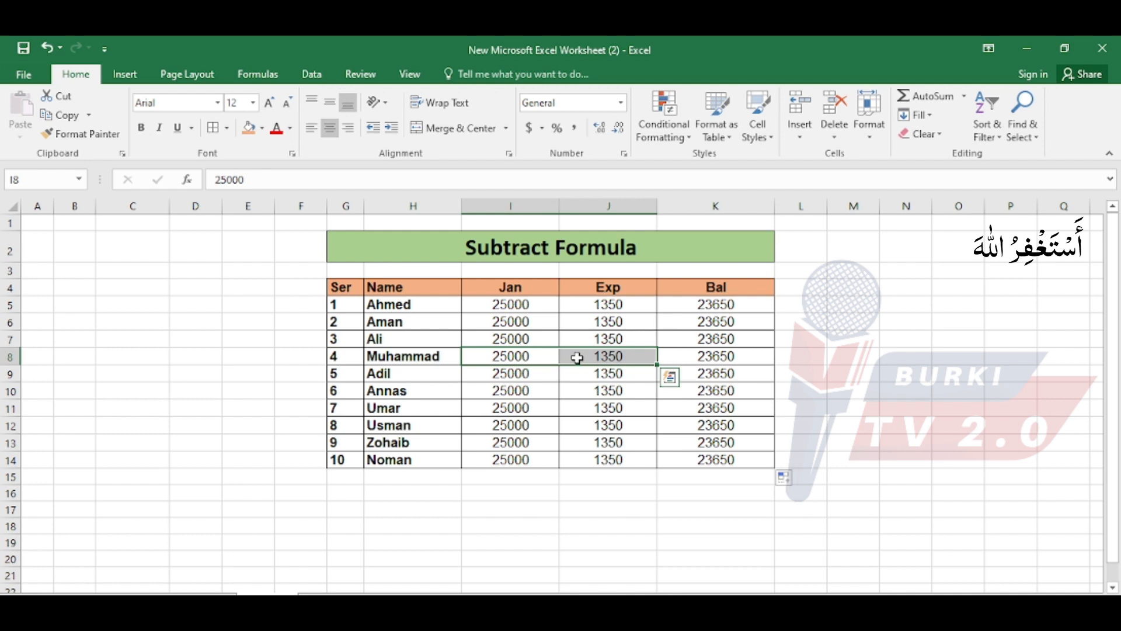
{"action": "double_click", "coordinate": [734, 338]}
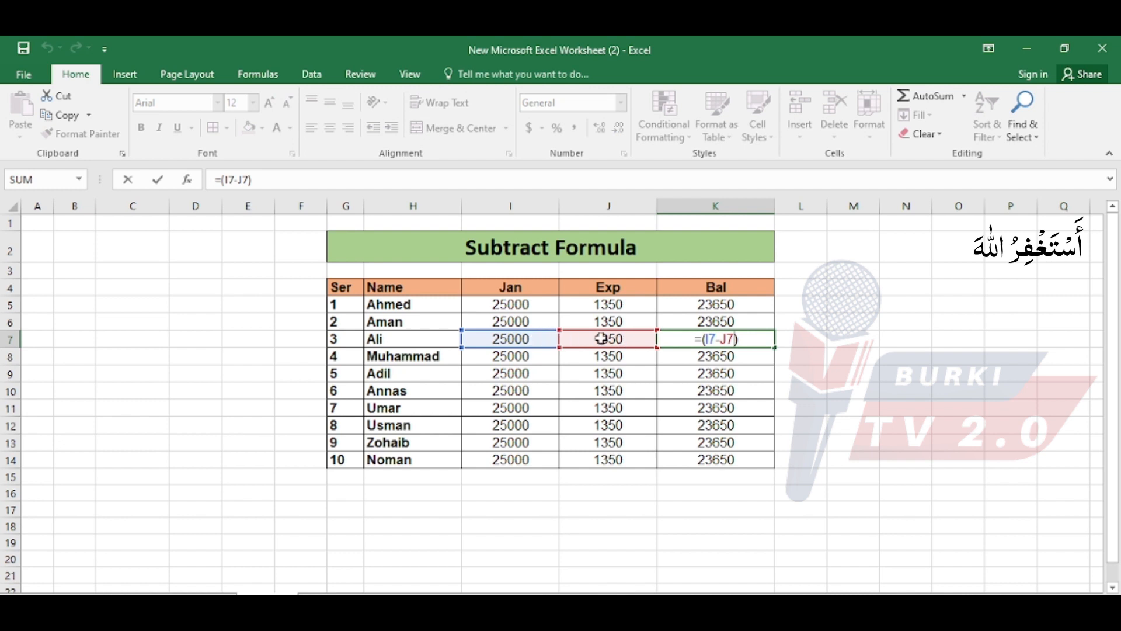
{"action": "key", "text": "Escape"}
{"action": "left_click", "coordinate": [575, 474]}
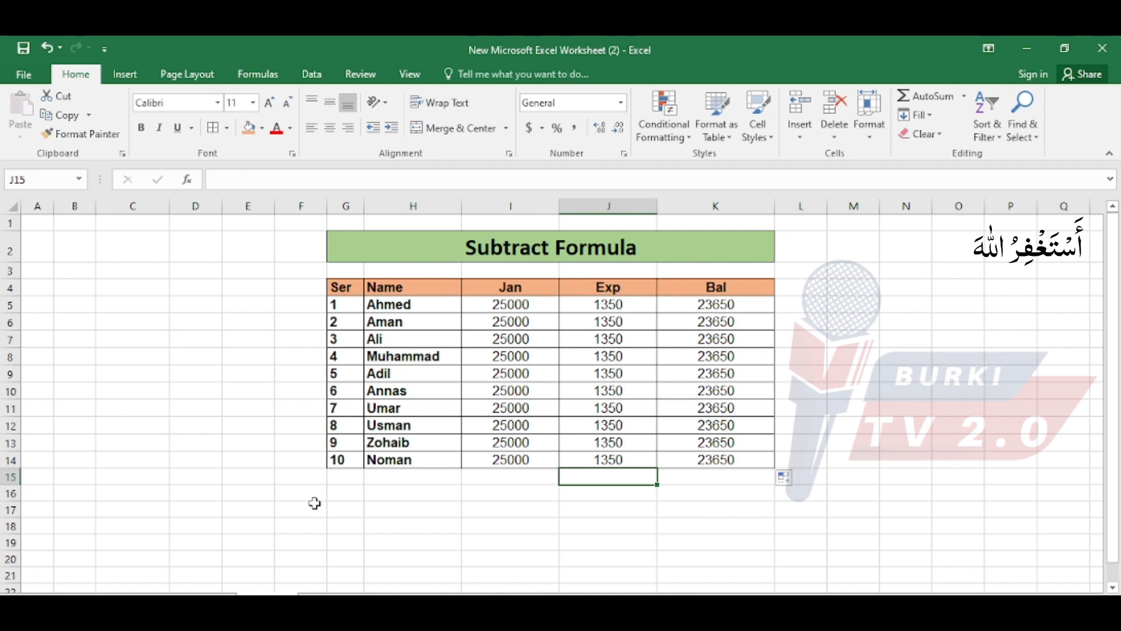
Return to the overview list of basic formulas, select the Multiplication entry and open the Multiplication Formula sheet.
{"action": "left_click", "coordinate": [354, 499]}
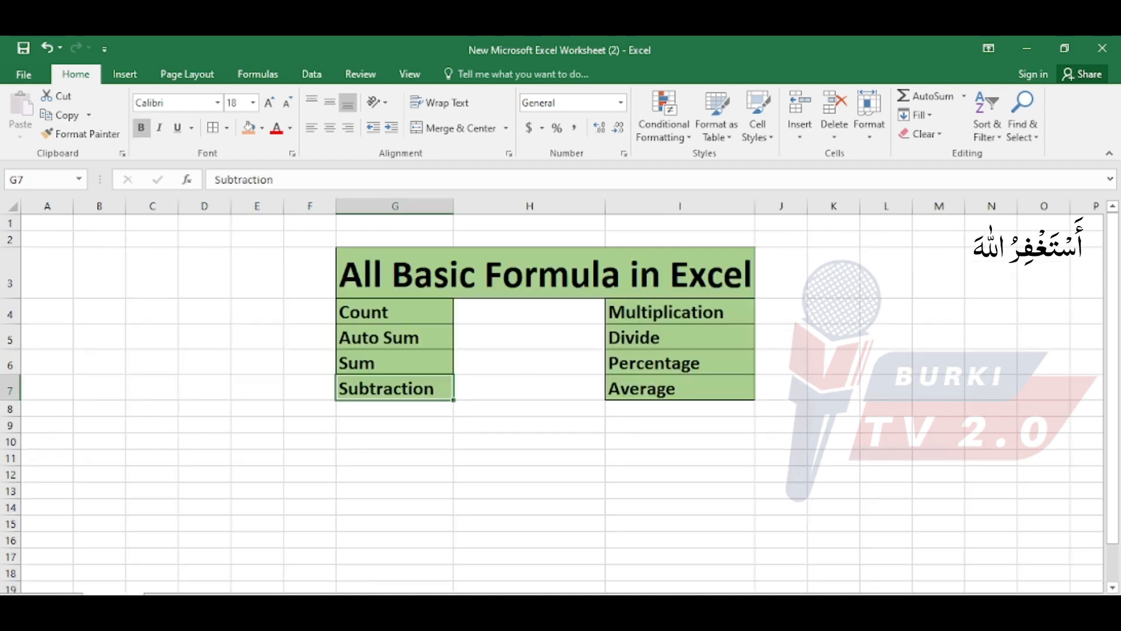
{"action": "left_click", "coordinate": [633, 316]}
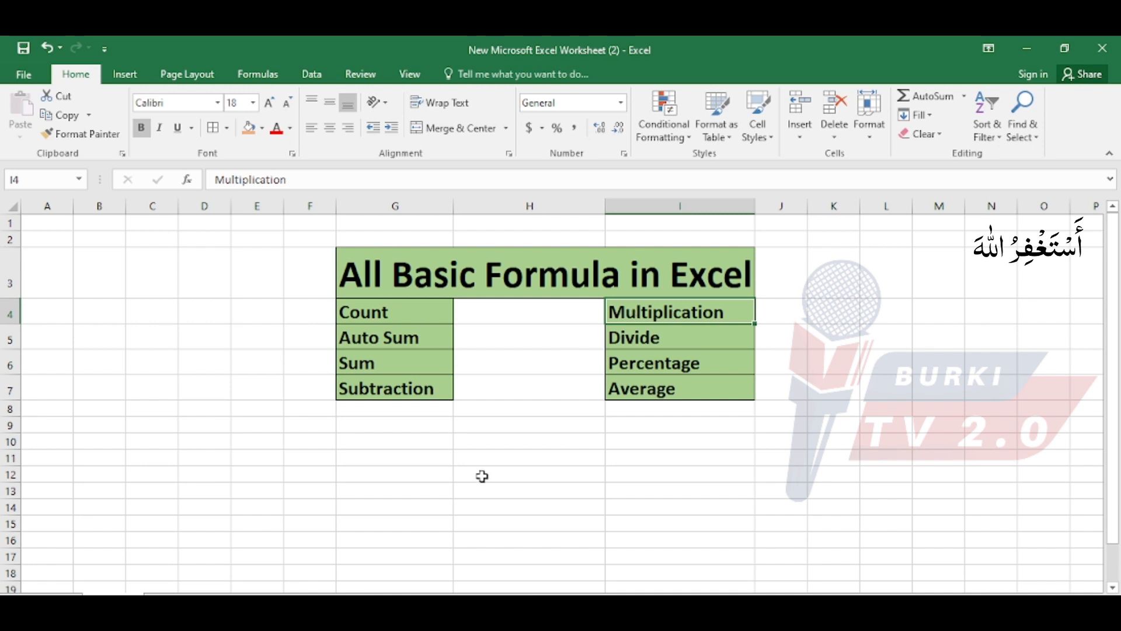
{"action": "left_click", "coordinate": [343, 600]}
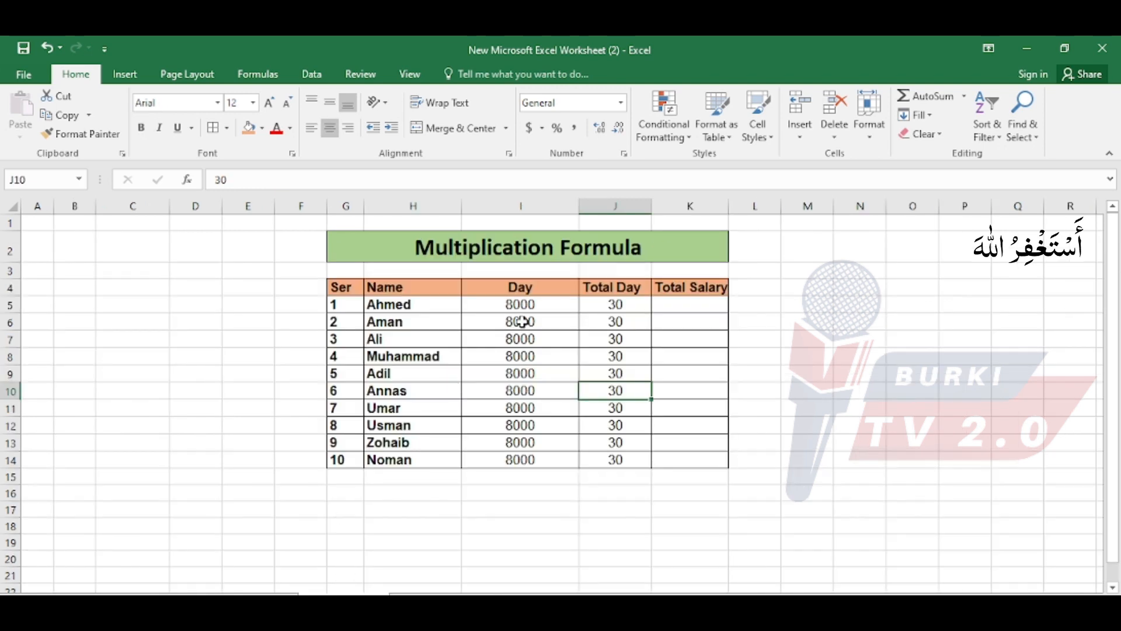
Set the first row's Day rate in I5 to 800 and fill it down the Day column to I14.
{"action": "left_click", "coordinate": [671, 301]}
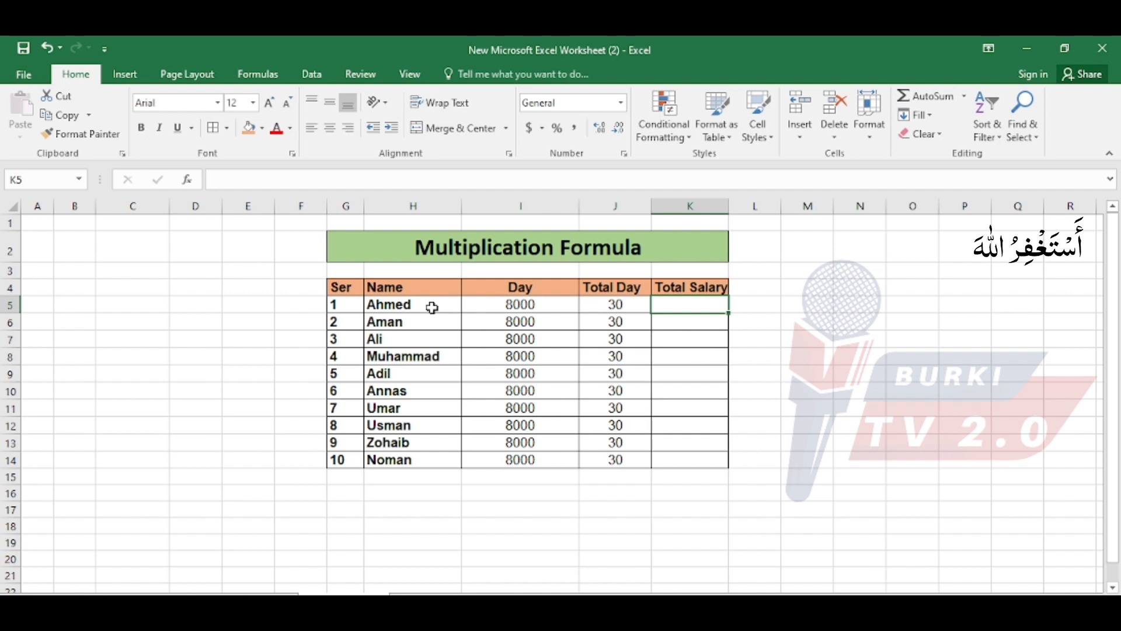
{"action": "left_click_drag", "start_coordinate": [432, 308], "coordinate": [426, 466]}
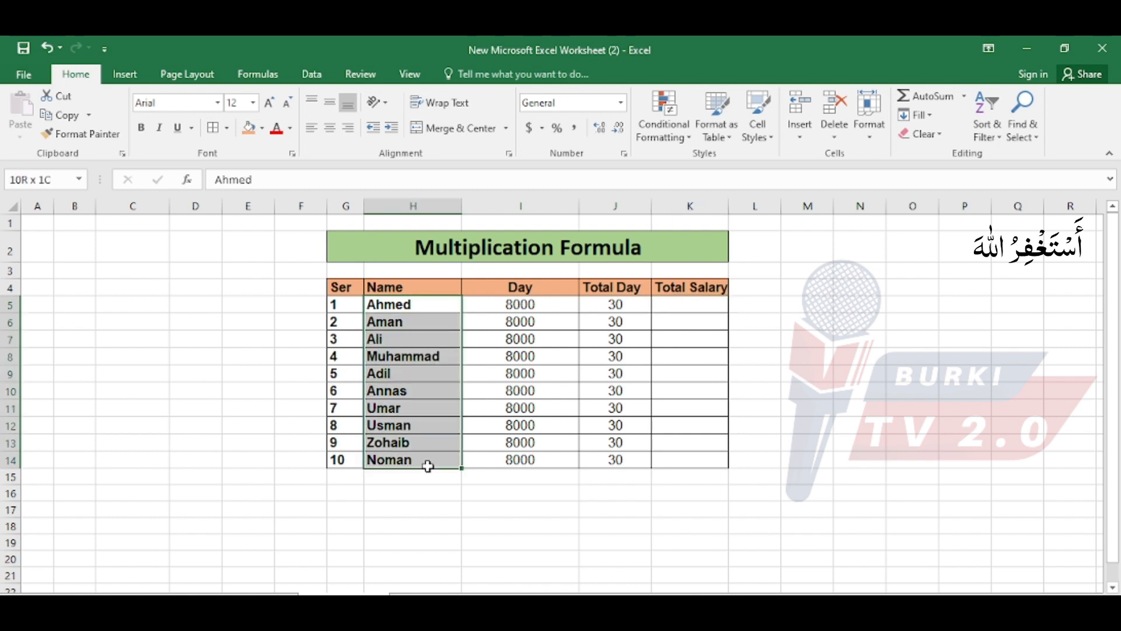
{"action": "left_click", "coordinate": [532, 305]}
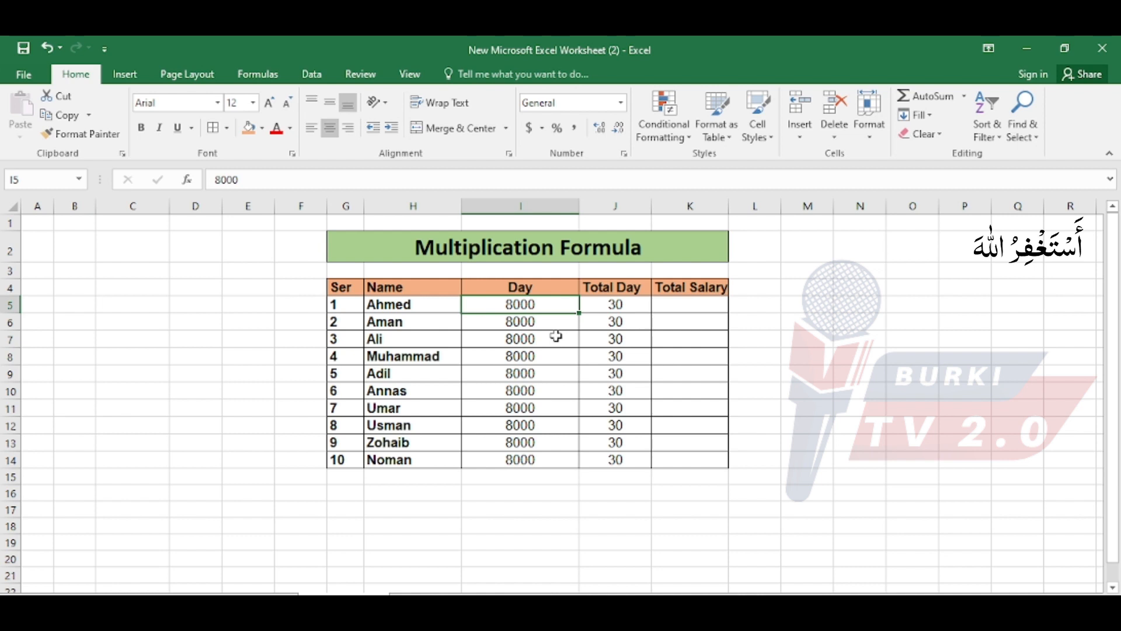
{"action": "type", "text": "800"}
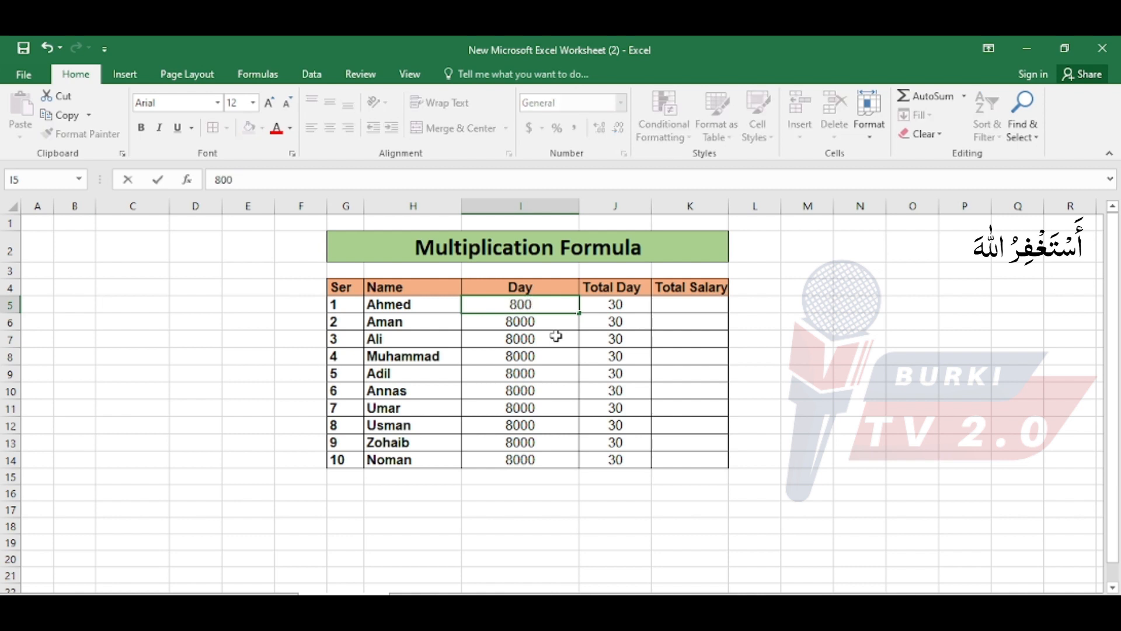
{"action": "key", "text": "Return"}
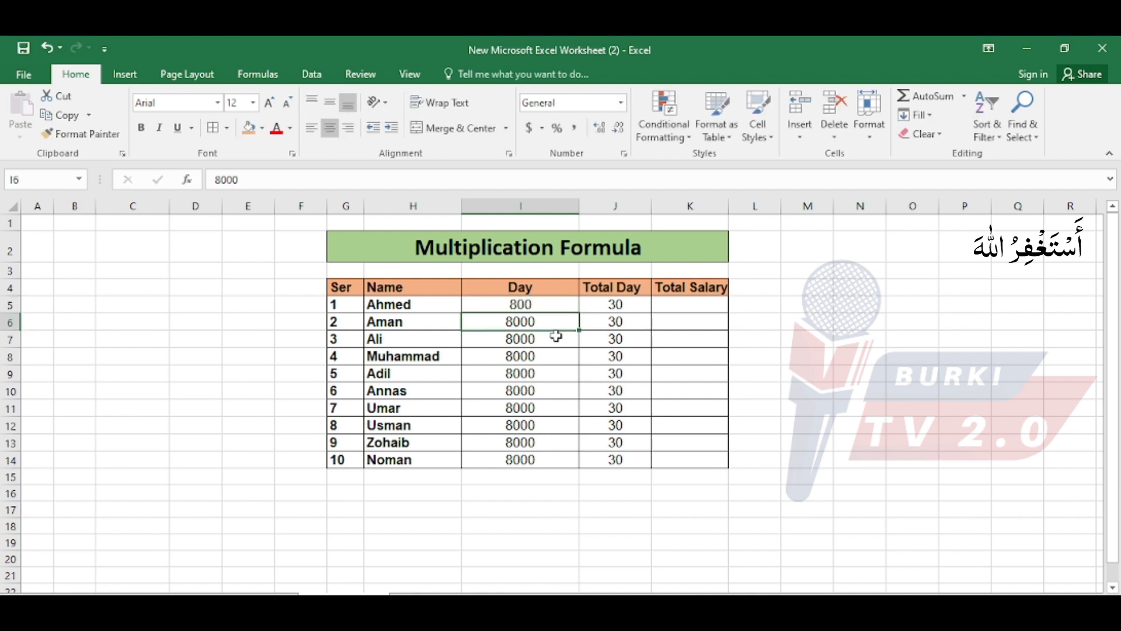
{"action": "key", "text": "ctrl+d"}
{"action": "left_click_drag", "start_coordinate": [546, 303], "coordinate": [567, 461]}
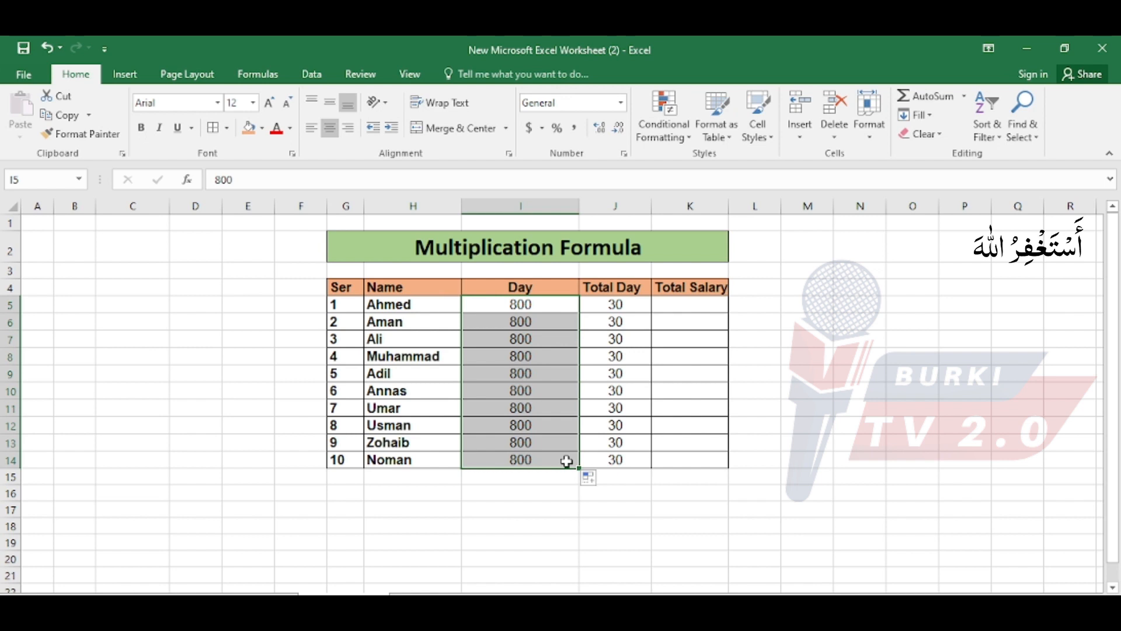
Calculate the first row's Total Salary in K5 with the formula =(I5*J5), multiplying Day by Total Day.
{"action": "left_click", "coordinate": [684, 302]}
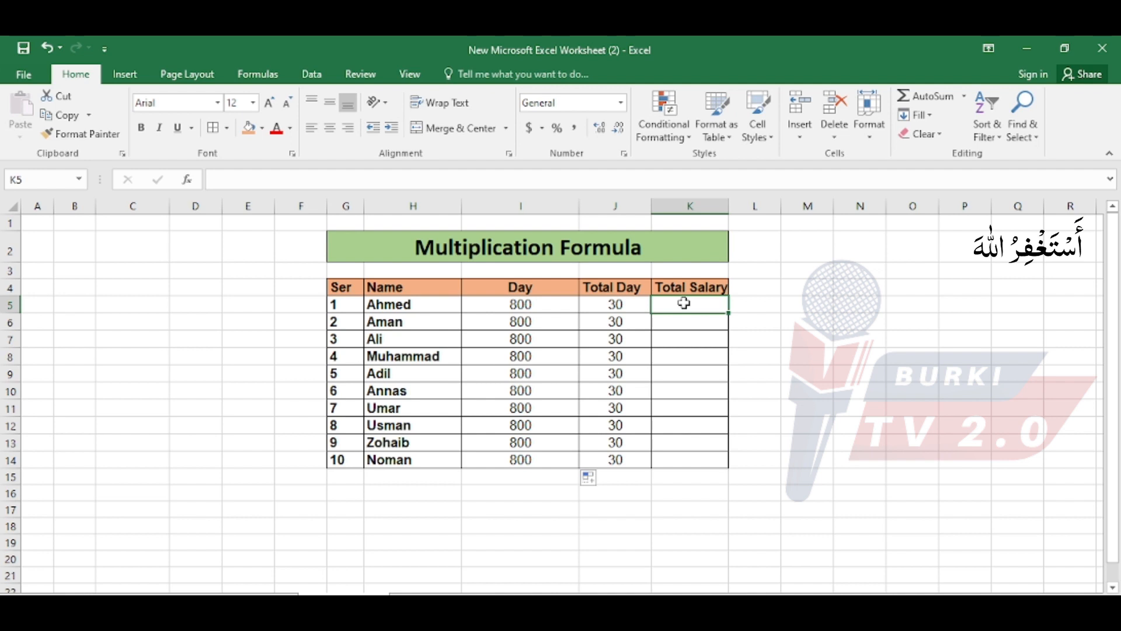
{"action": "type", "text": "="}
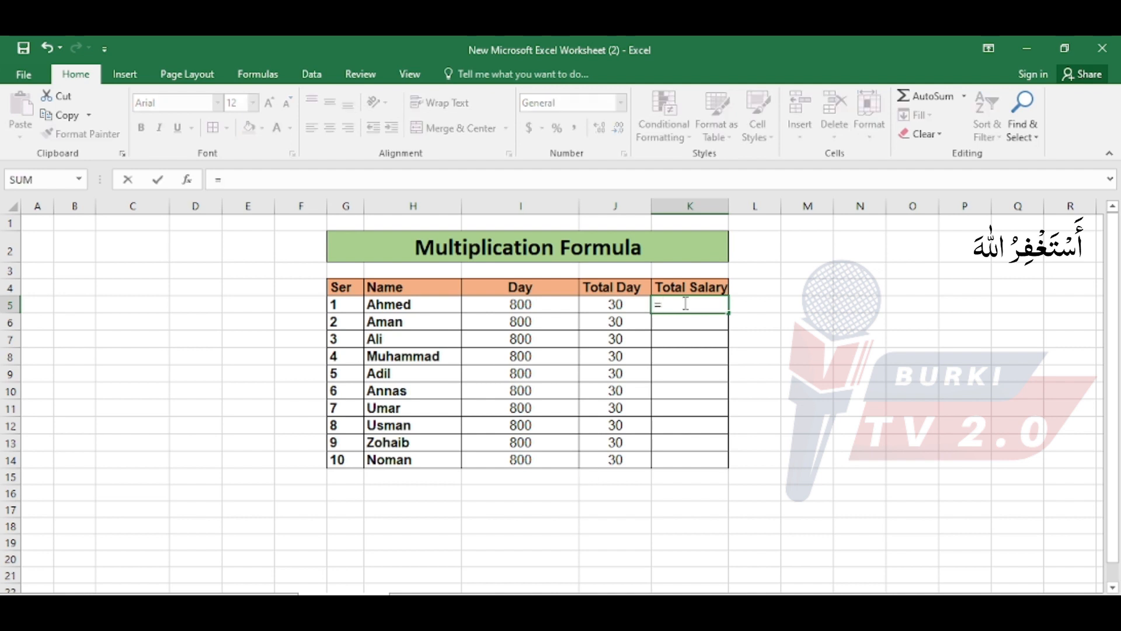
{"action": "type", "text": "("}
{"action": "left_click", "coordinate": [549, 307]}
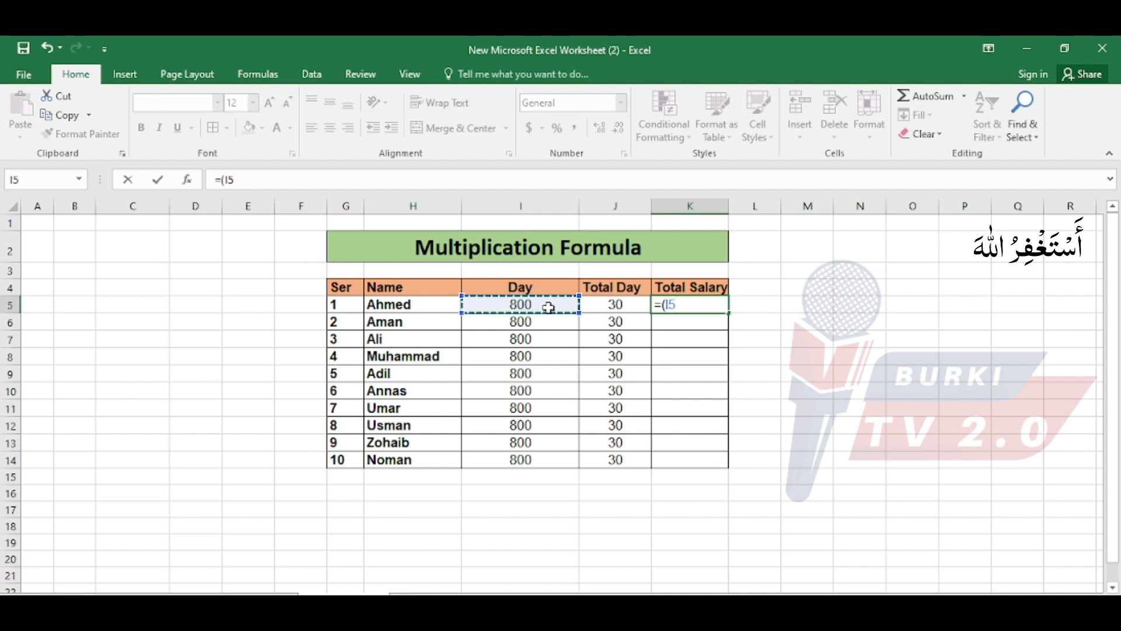
{"action": "type", "text": "*"}
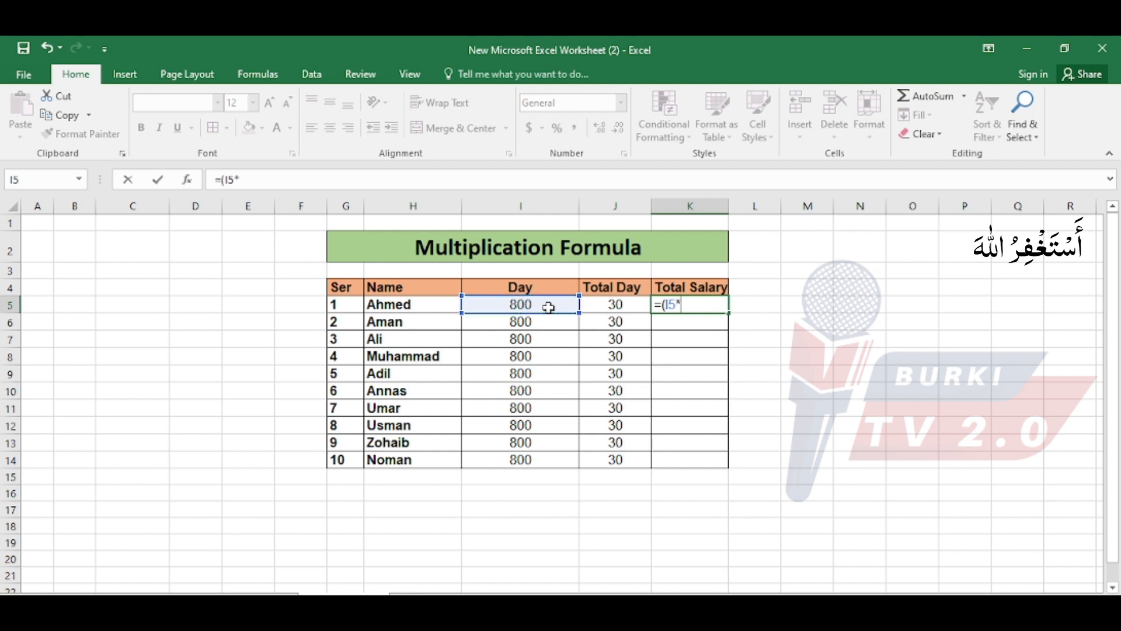
{"action": "left_click", "coordinate": [605, 310]}
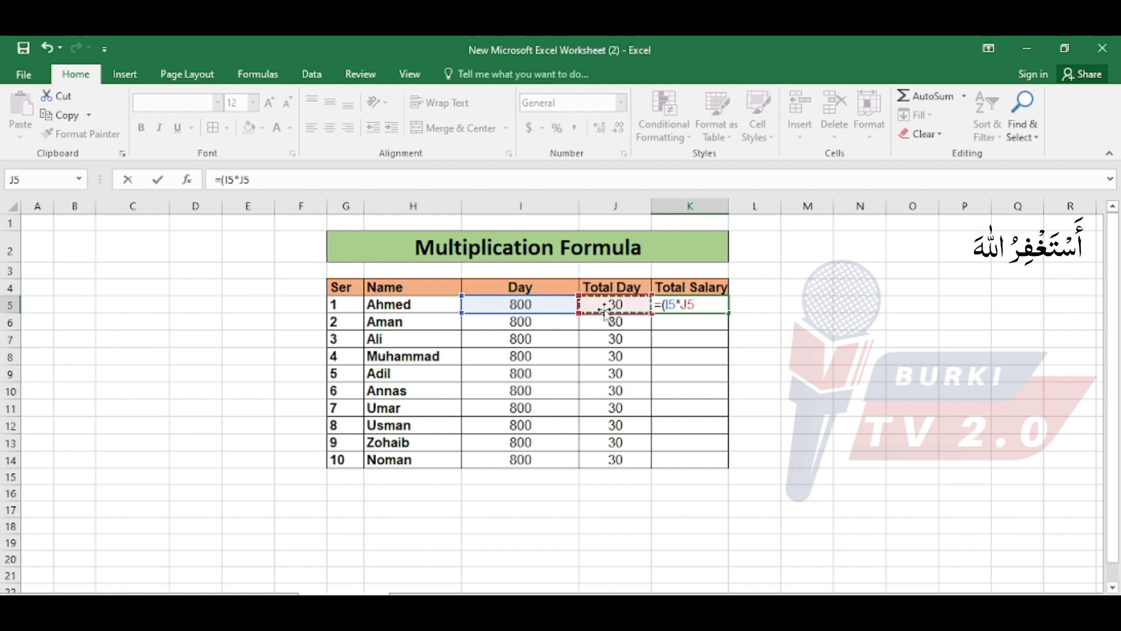
{"action": "type", "text": ")"}
{"action": "key", "text": "Return"}
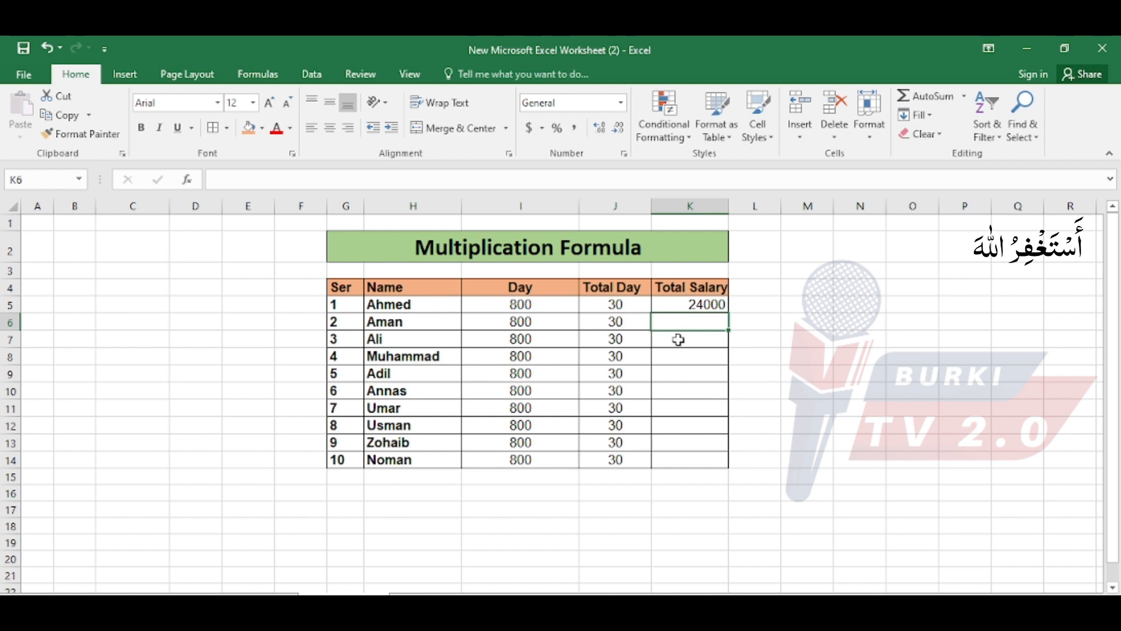
Fill the multiplication formula from K5 down the Total Salary column to K14.
{"action": "key", "text": "ctrl+d"}
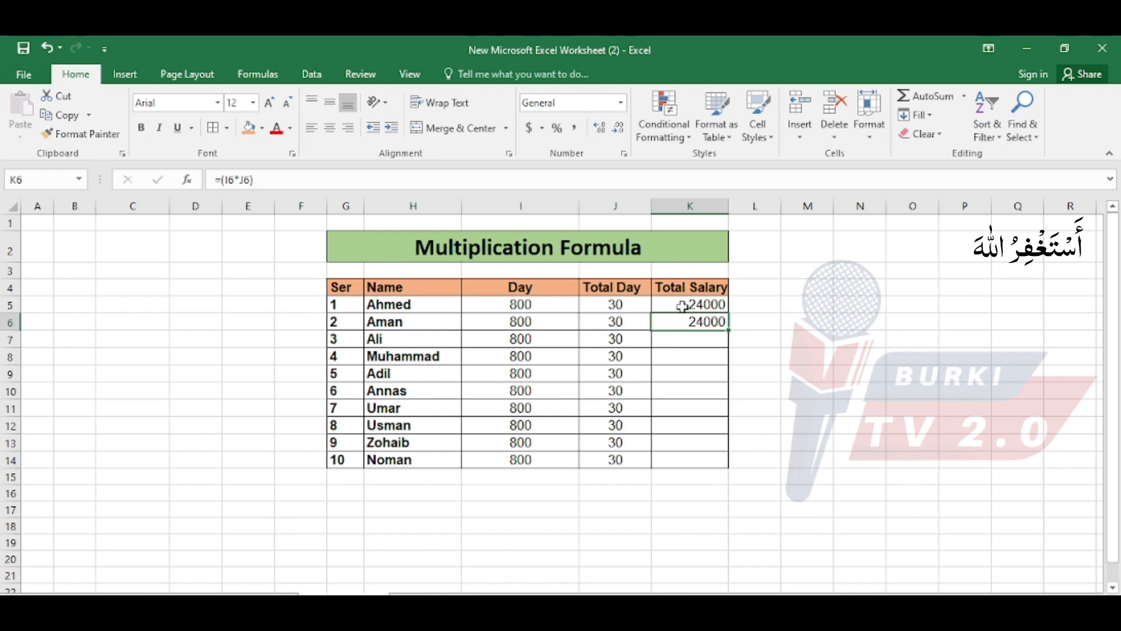
{"action": "left_click_drag", "start_coordinate": [682, 305], "coordinate": [686, 317]}
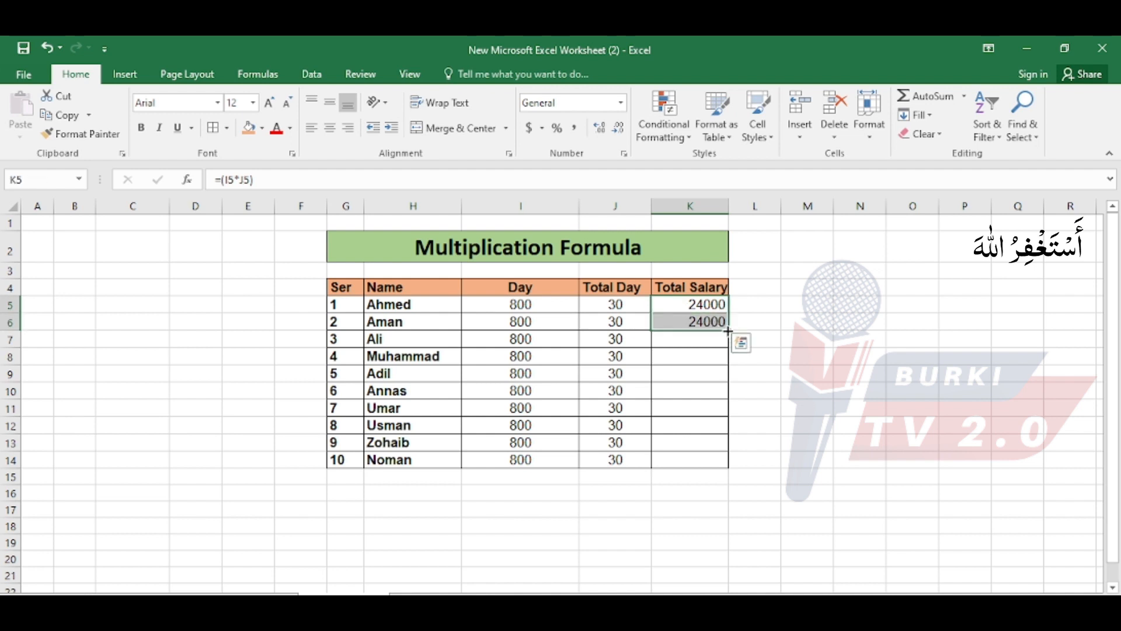
{"action": "left_click_drag", "start_coordinate": [728, 331], "coordinate": [727, 467]}
Inspect the cell references of the Total Salary formulas in K6 through K10, one cell at a time, without changing them.
{"action": "left_click", "coordinate": [675, 326]}
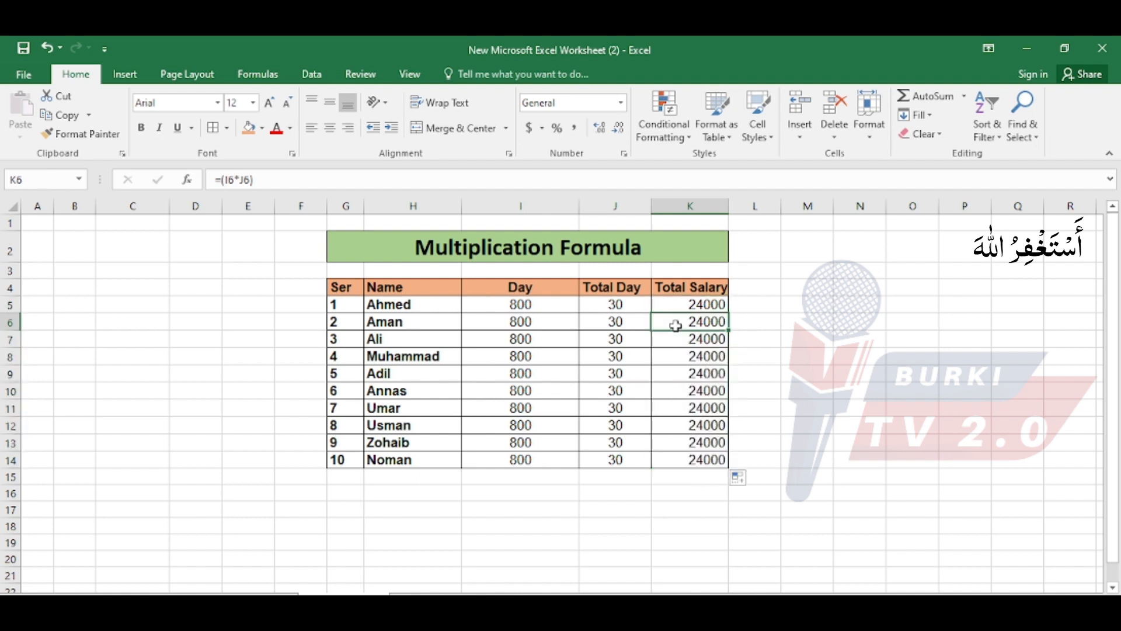
{"action": "double_click", "coordinate": [676, 325]}
{"action": "key", "text": "Escape"}
{"action": "double_click", "coordinate": [689, 340]}
{"action": "key", "text": "Escape"}
{"action": "left_click", "coordinate": [689, 356]}
{"action": "double_click", "coordinate": [689, 356]}
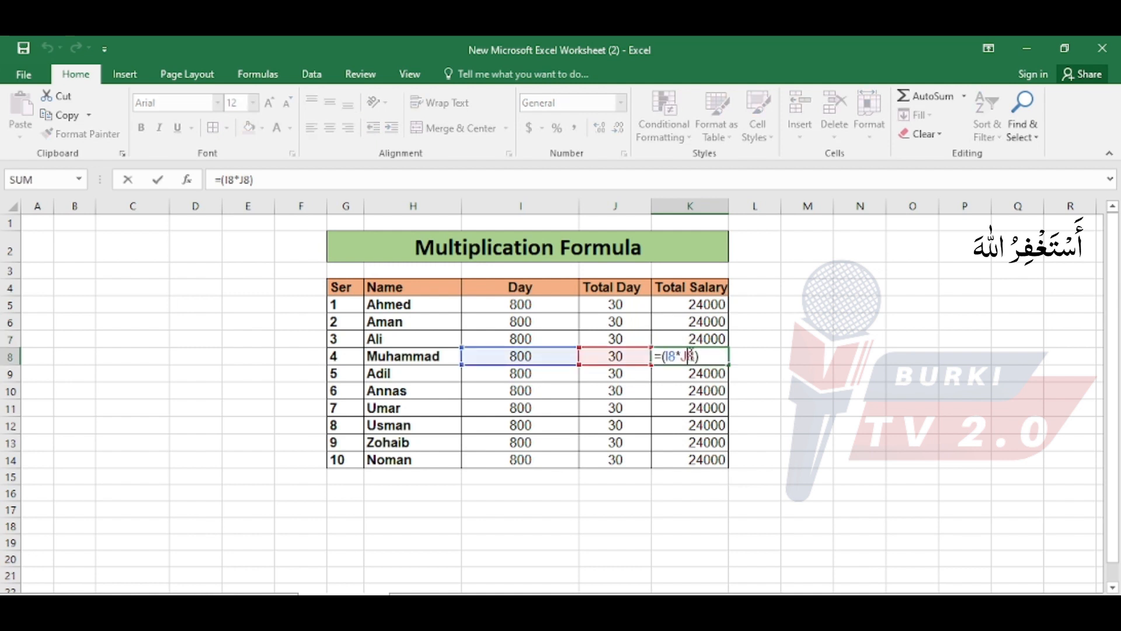
{"action": "key", "text": "Escape"}
{"action": "left_click", "coordinate": [695, 373]}
{"action": "double_click", "coordinate": [695, 373]}
{"action": "key", "text": "Escape"}
{"action": "left_click", "coordinate": [695, 390]}
{"action": "double_click", "coordinate": [695, 389]}
{"action": "key", "text": "Escape"}
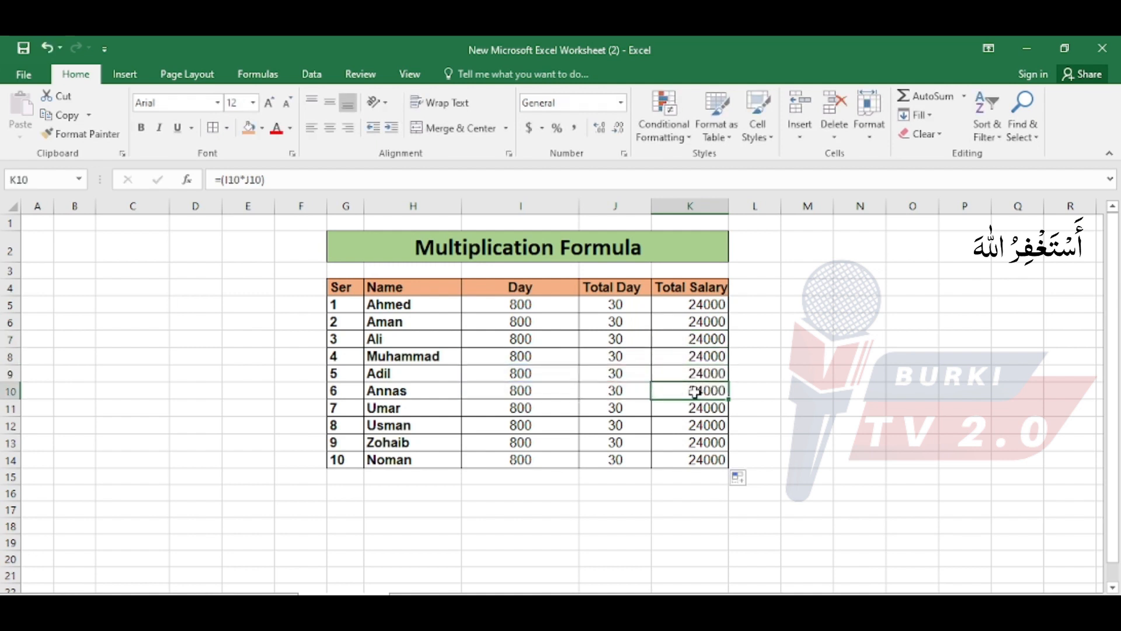
Clear all Day rates in I5:I14 and check the first row's Total Salary in K5.
{"action": "left_click", "coordinate": [538, 322]}
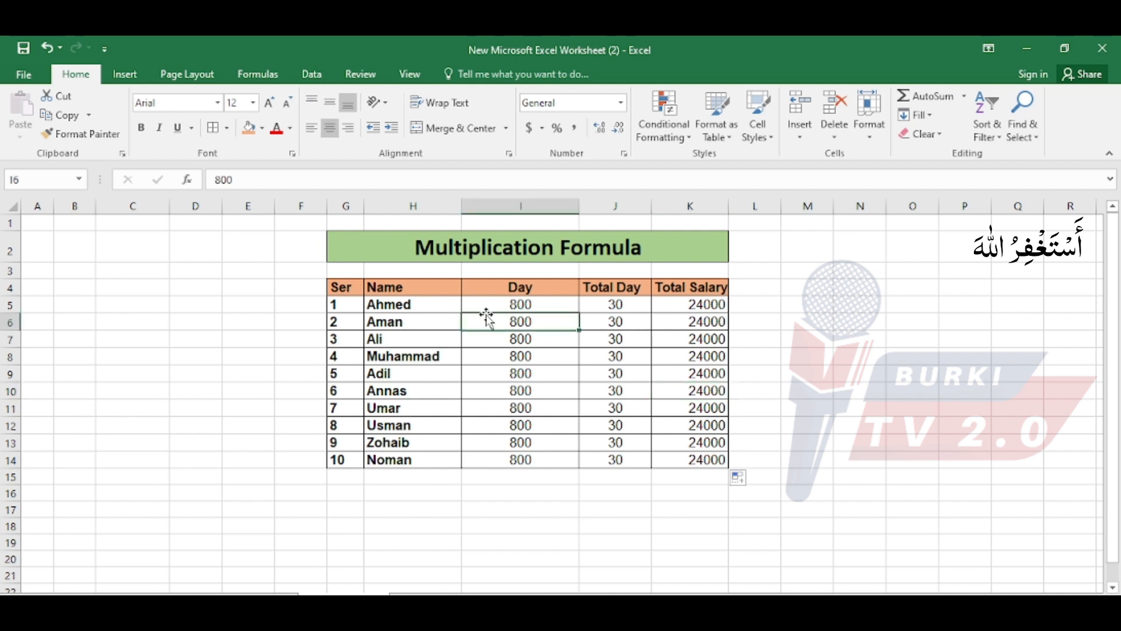
{"action": "left_click_drag", "start_coordinate": [506, 304], "coordinate": [519, 460]}
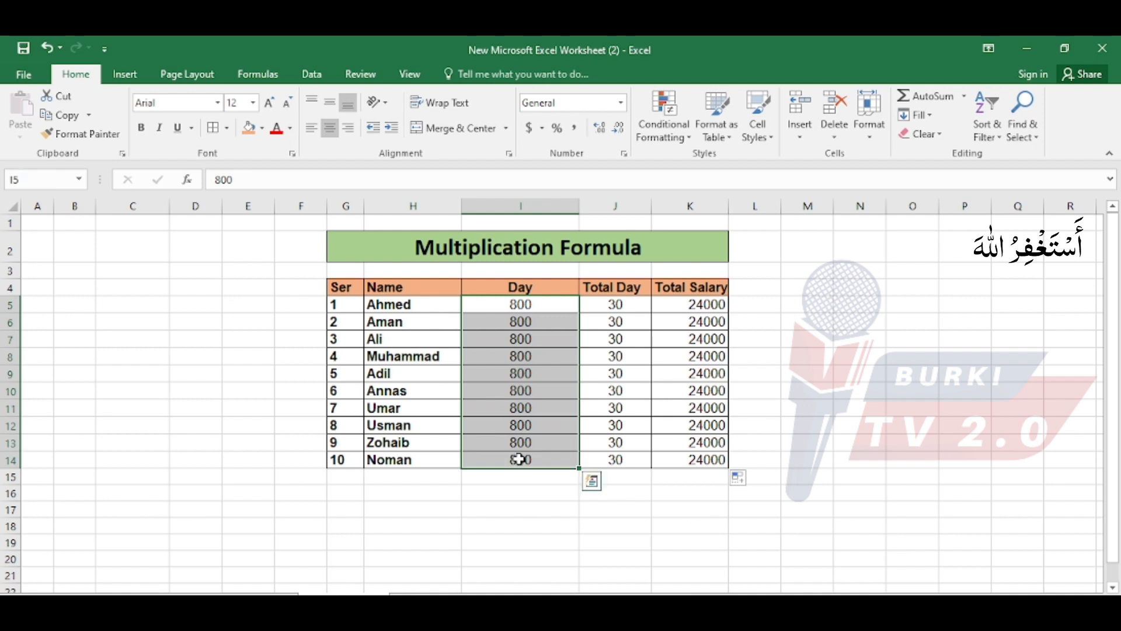
{"action": "key", "text": "Delete"}
{"action": "left_click", "coordinate": [696, 310]}
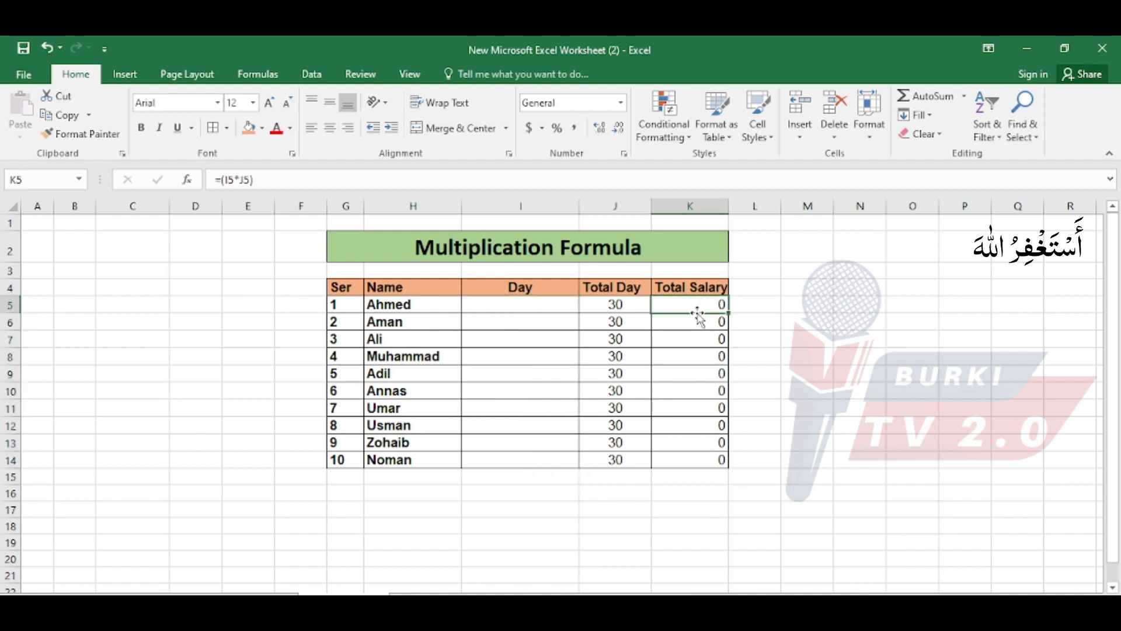
Enter a Day rate of 700 in I5 and check the recalculated Total Salary in K5.
{"action": "left_click", "coordinate": [530, 304]}
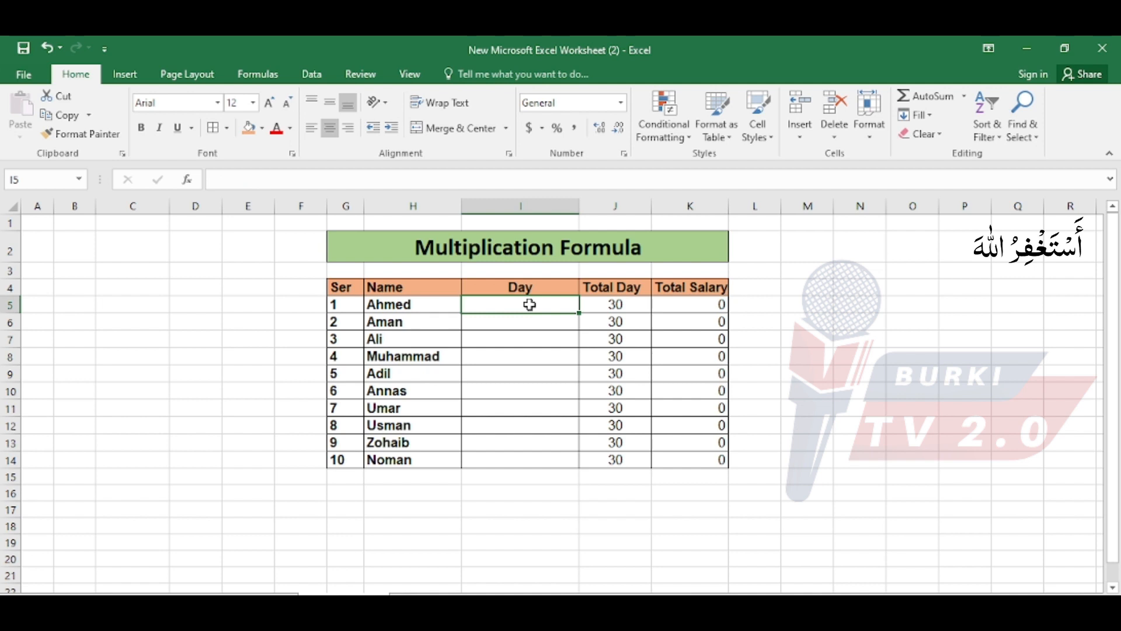
{"action": "double_click", "coordinate": [530, 304]}
{"action": "type", "text": "700"}
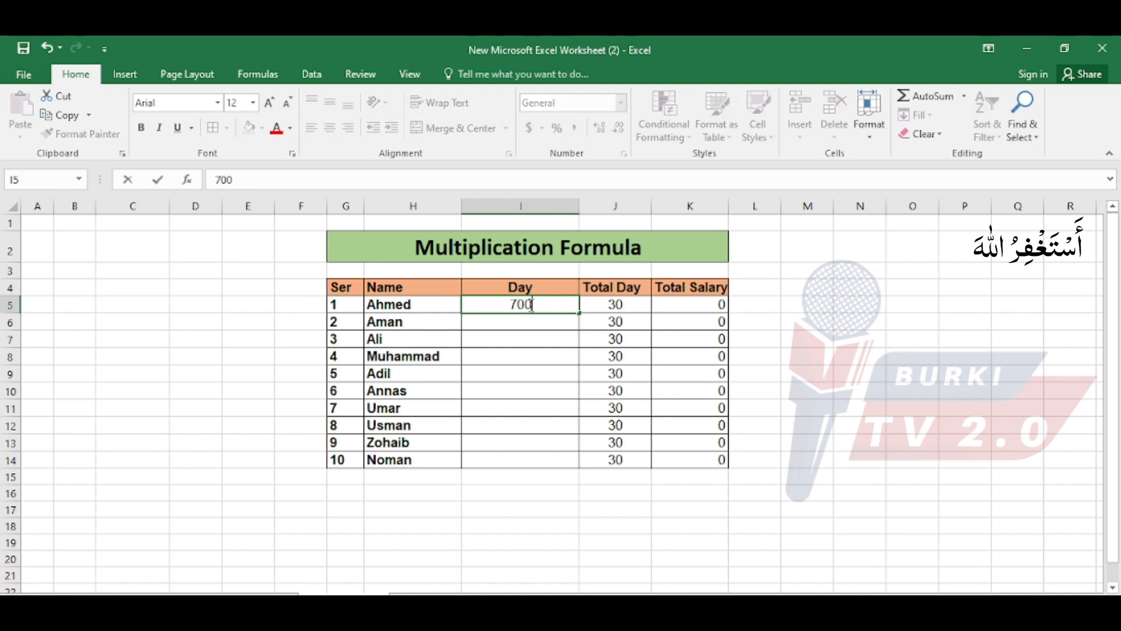
{"action": "key", "text": "Return"}
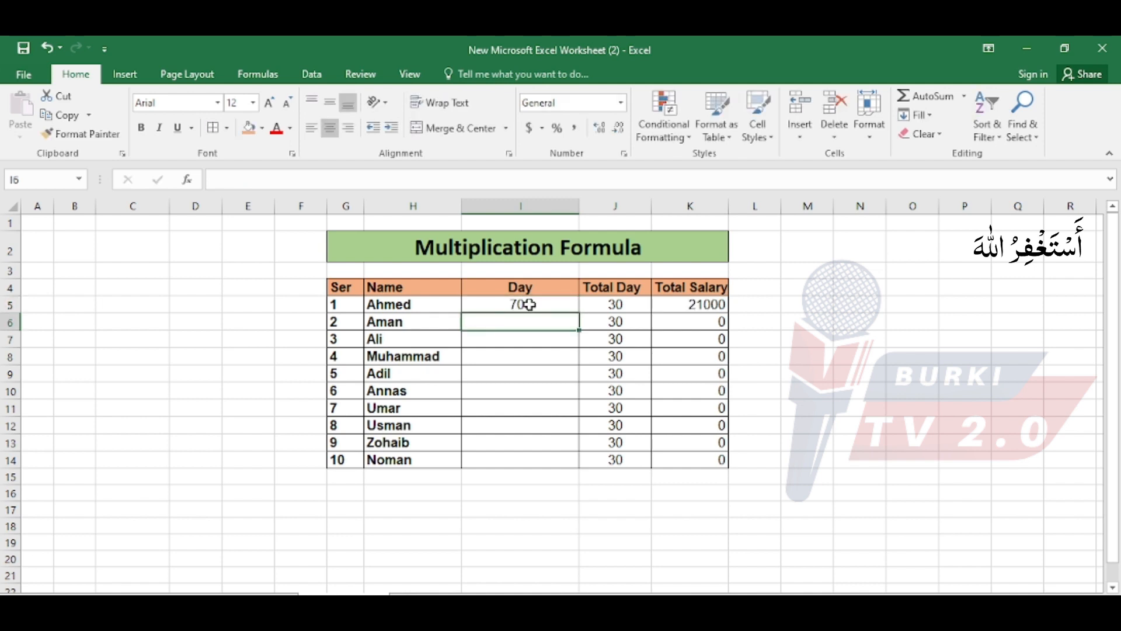
{"action": "left_click", "coordinate": [716, 307]}
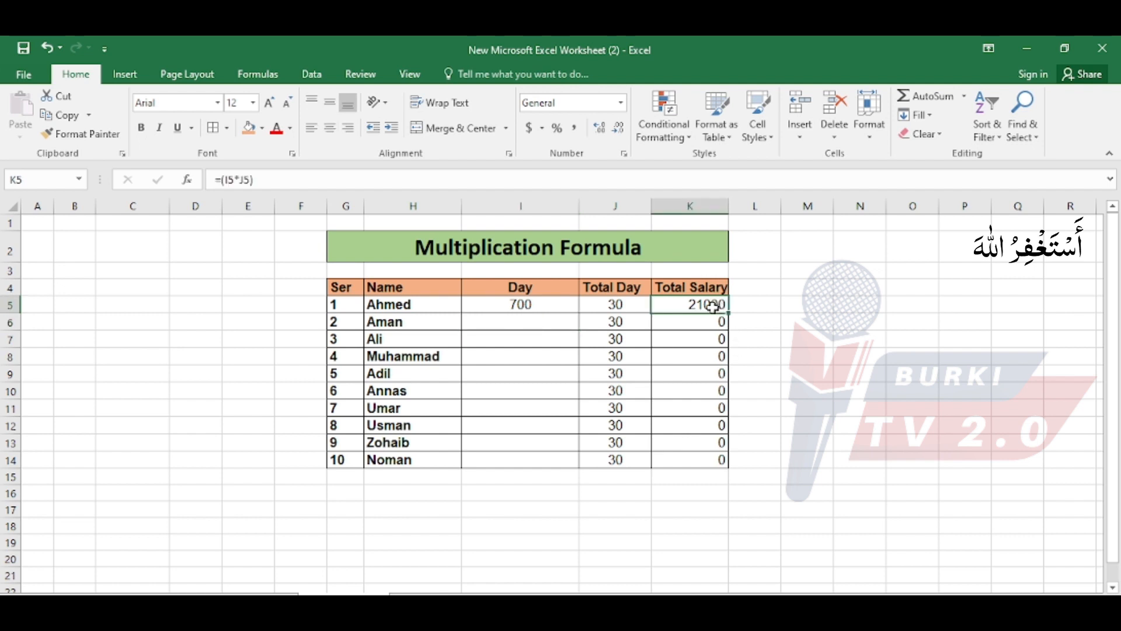
Enter Day rates of 600 in I6 and 900 in I7, checking the Total Salary in K6 and K7 after each entry.
{"action": "left_click", "coordinate": [532, 320]}
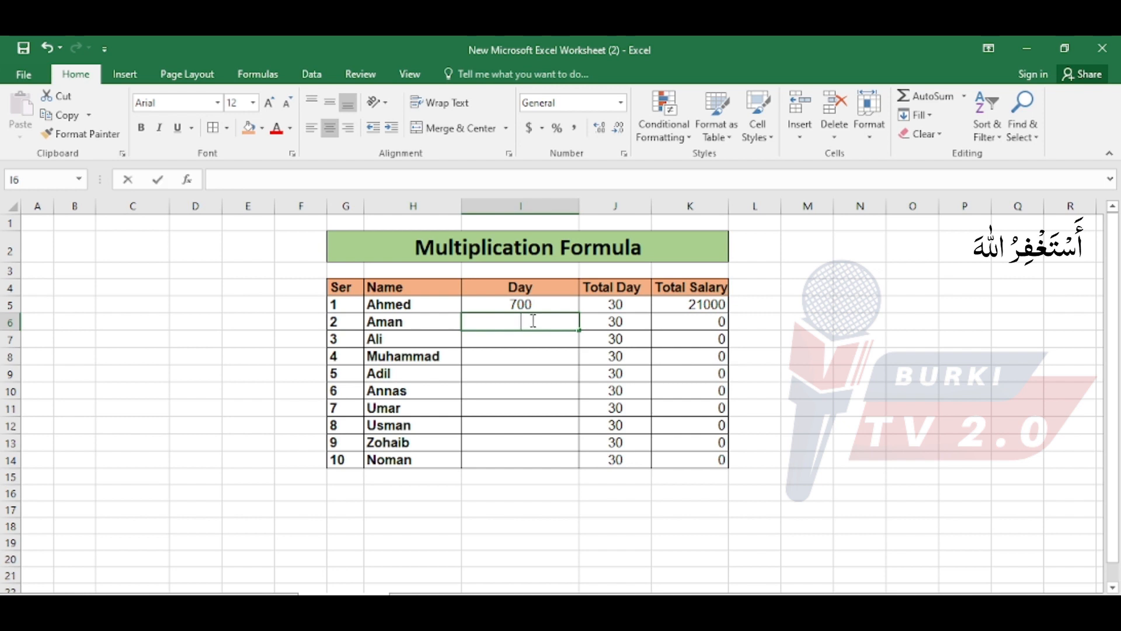
{"action": "type", "text": "600"}
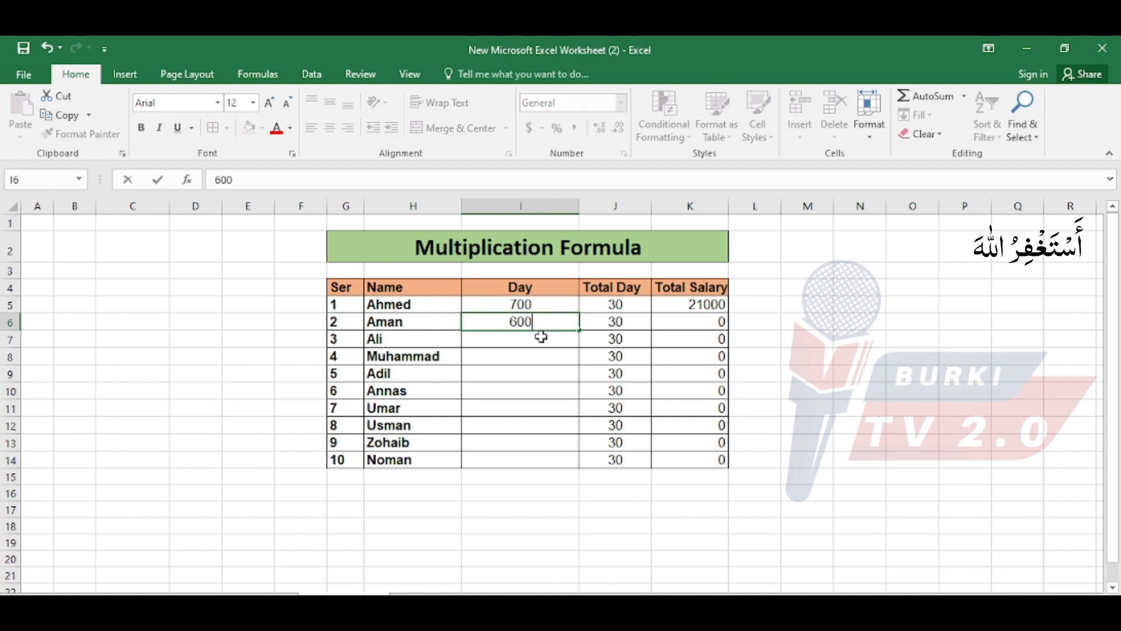
{"action": "key", "text": "Return"}
{"action": "left_click", "coordinate": [672, 322]}
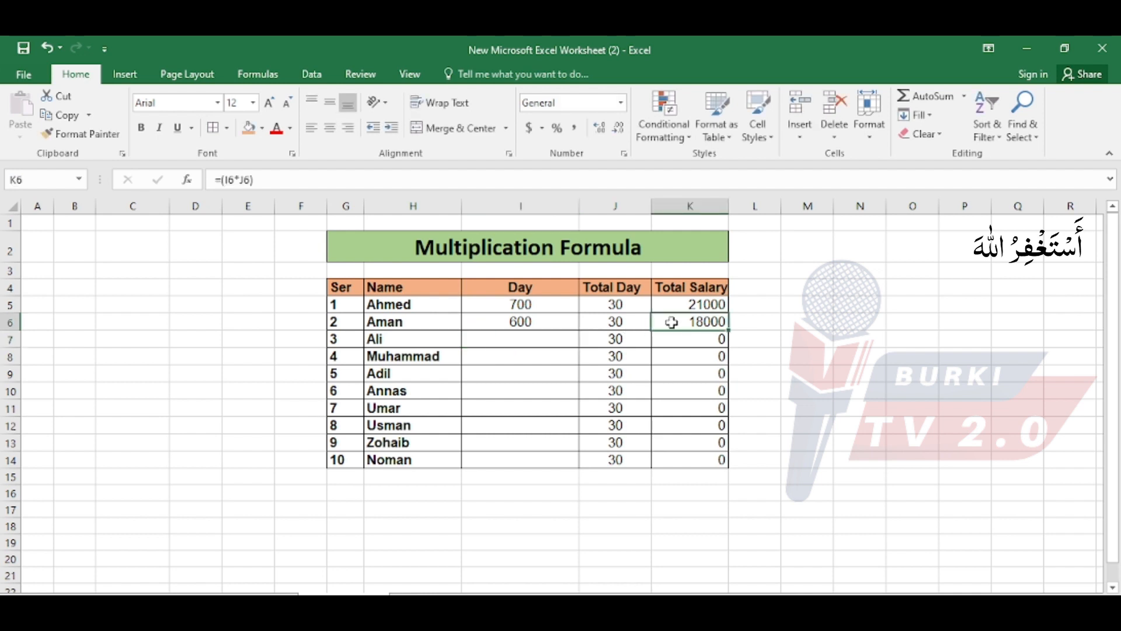
{"action": "left_click", "coordinate": [531, 343]}
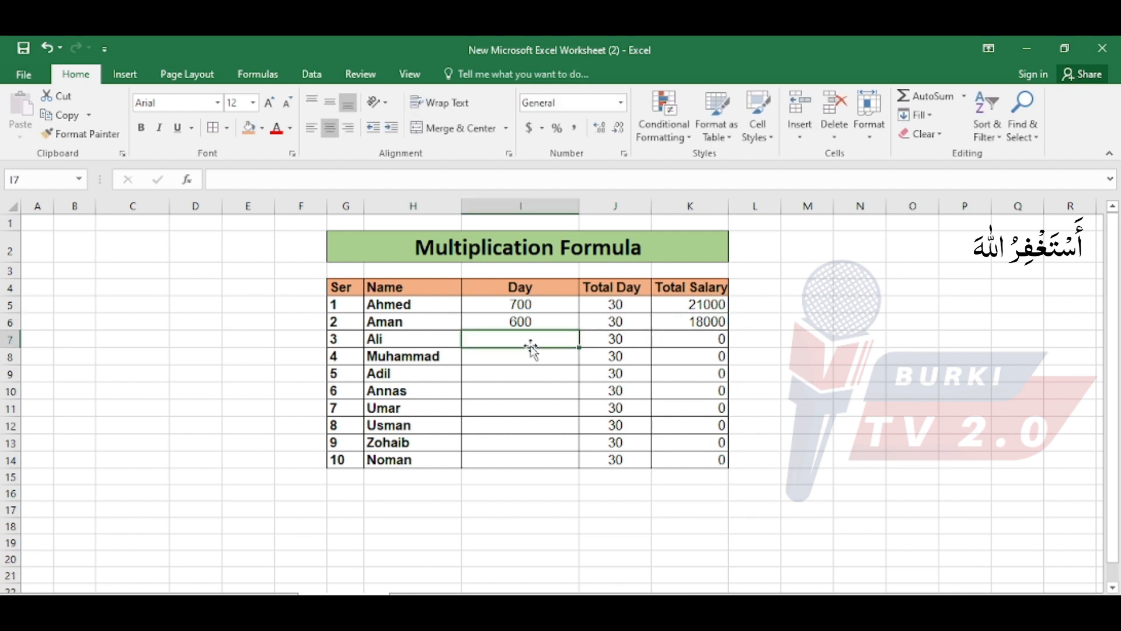
{"action": "type", "text": "900"}
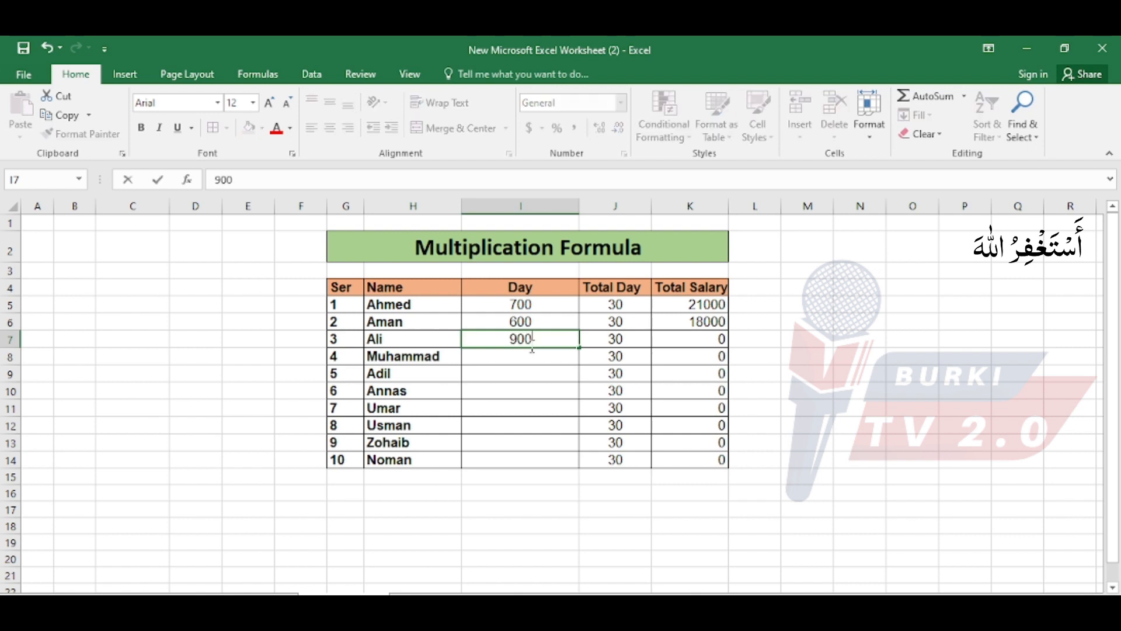
{"action": "key", "text": "Return"}
{"action": "left_click", "coordinate": [680, 337]}
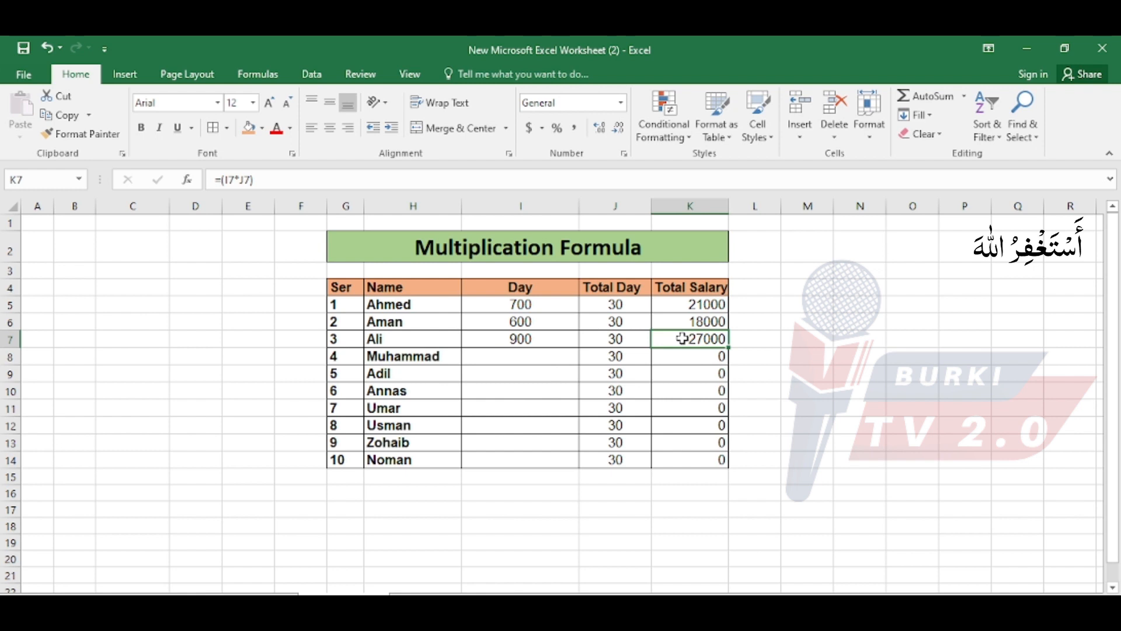
Review the Day column and the whole table range G5:K14, undo the last change, and select the empty Day cell I8.
{"action": "left_click", "coordinate": [517, 357]}
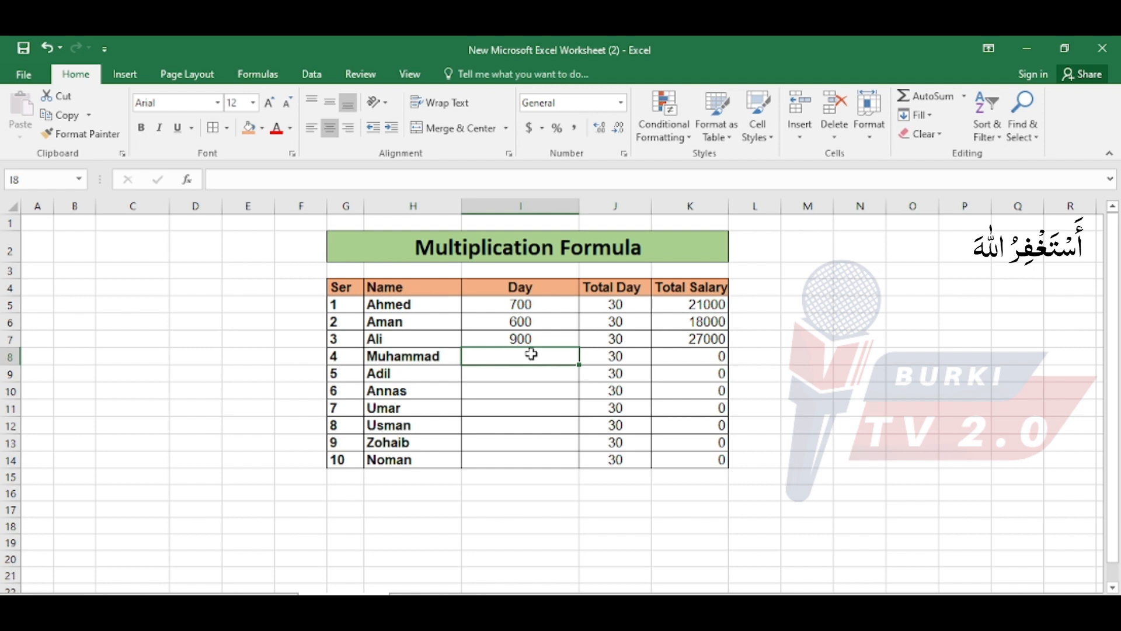
{"action": "left_click_drag", "start_coordinate": [498, 305], "coordinate": [513, 456]}
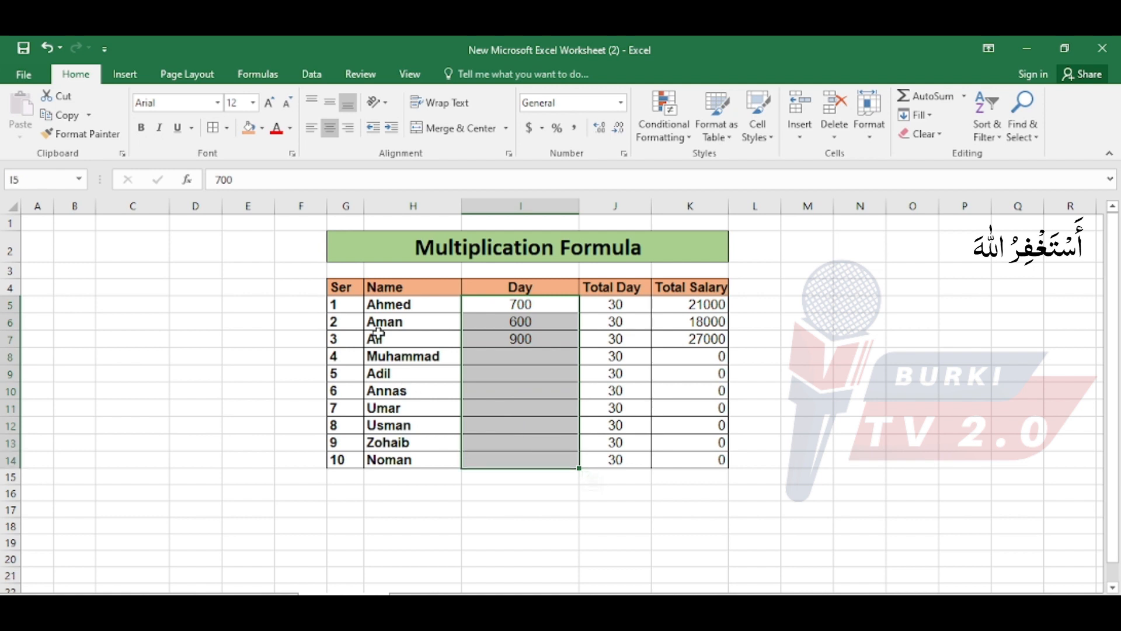
{"action": "left_click_drag", "start_coordinate": [348, 305], "coordinate": [669, 461]}
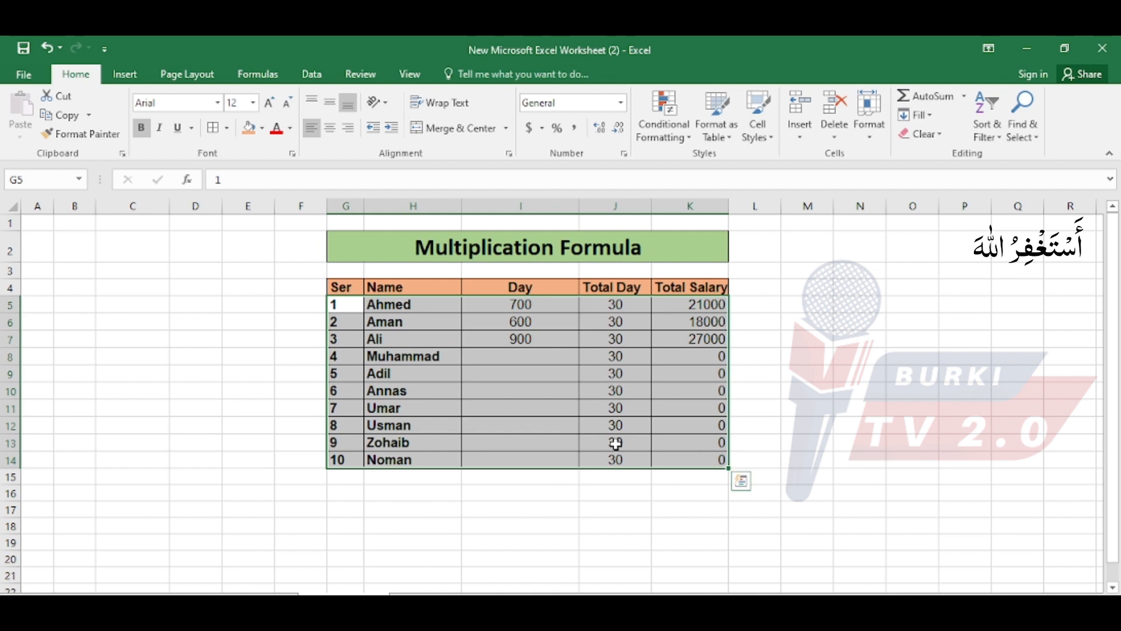
{"action": "left_click", "coordinate": [544, 356]}
{"action": "left_click_drag", "start_coordinate": [506, 304], "coordinate": [528, 384]}
{"action": "key", "text": "ctrl+z"}
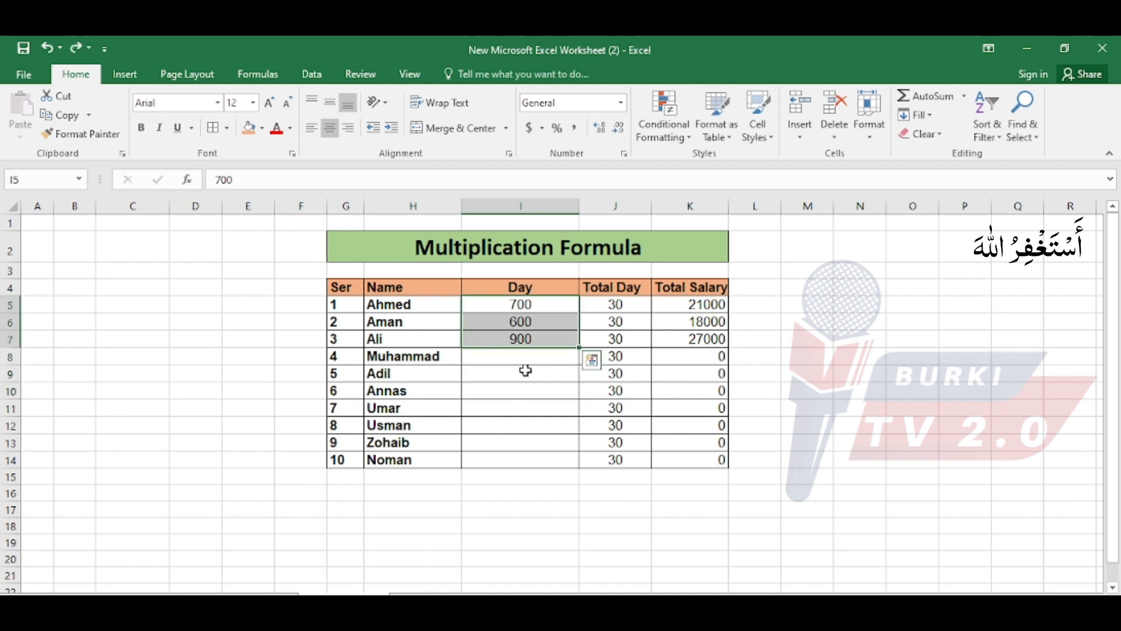
{"action": "left_click", "coordinate": [524, 358]}
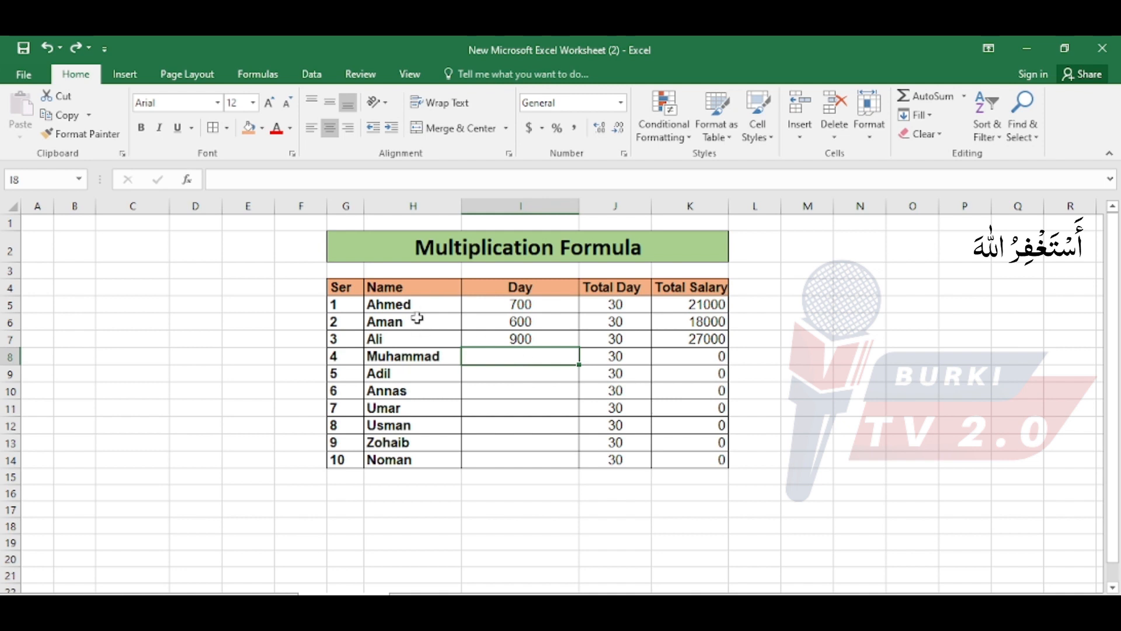
Review the first three completed rows in H5:K7, then return to the formula overview and select the Divide entry.
{"action": "left_click_drag", "start_coordinate": [414, 305], "coordinate": [673, 347]}
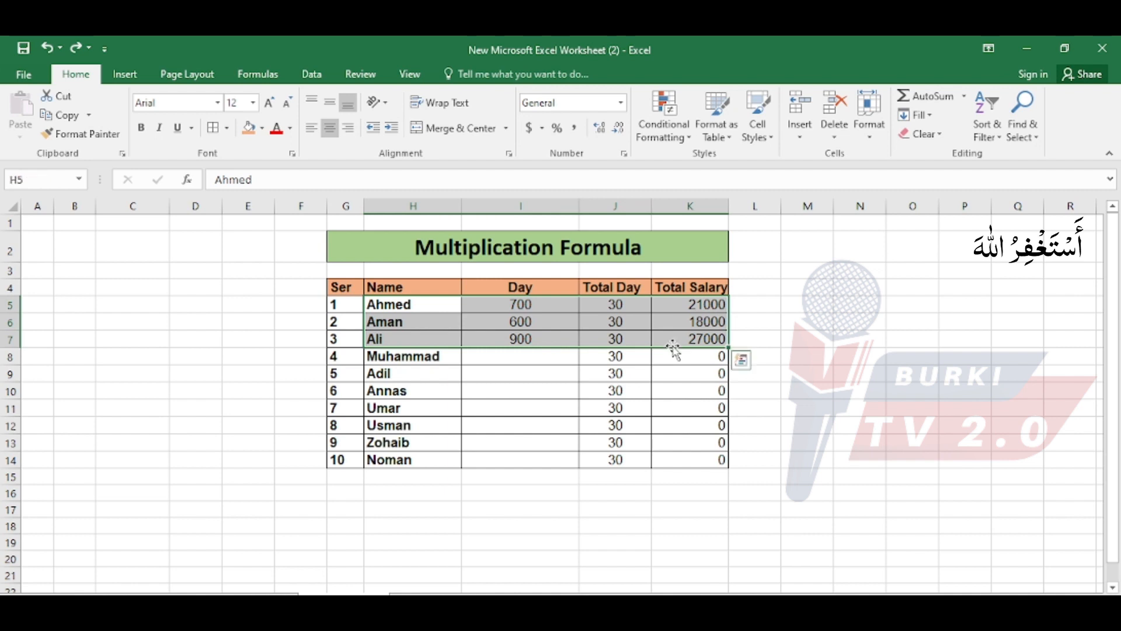
{"action": "left_click", "coordinate": [533, 375]}
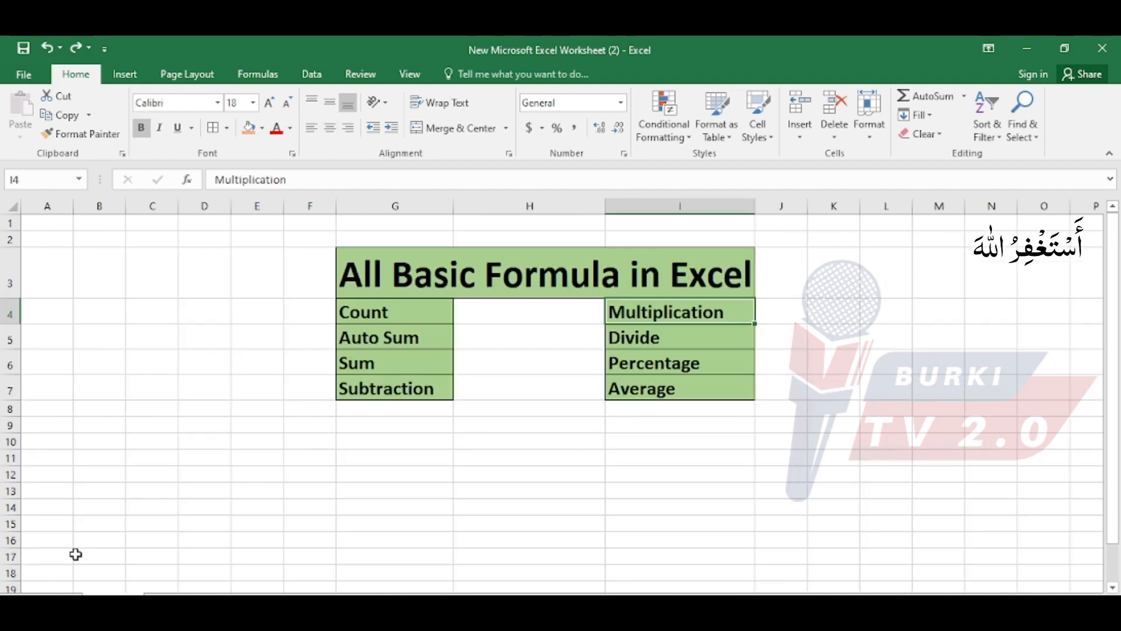
{"action": "left_click", "coordinate": [650, 342]}
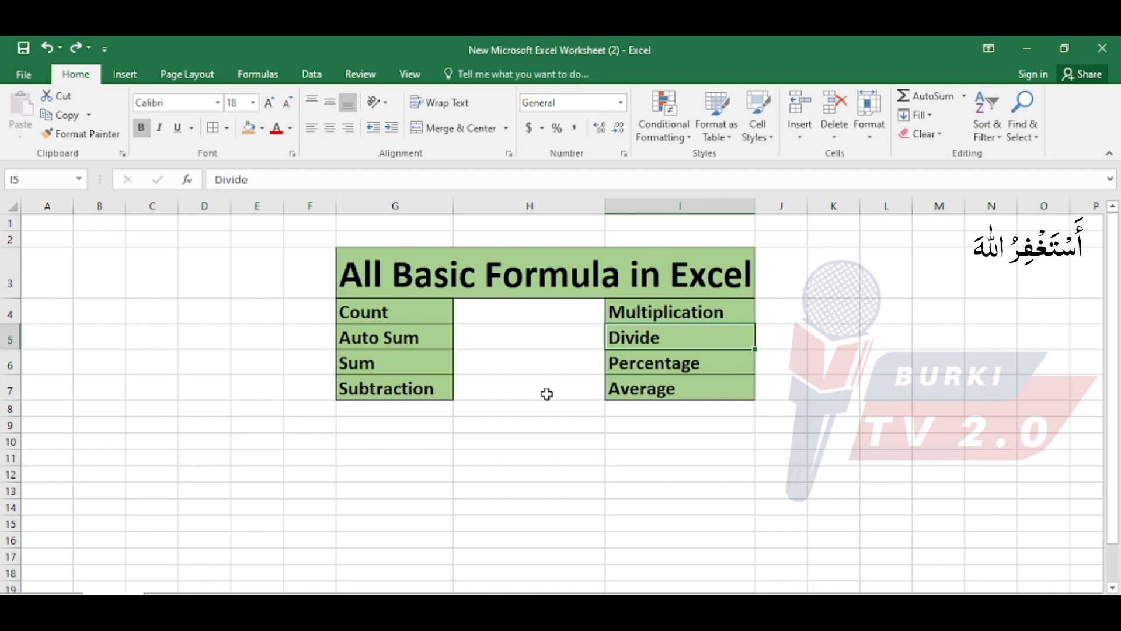
{"action": "left_click", "coordinate": [592, 336]}
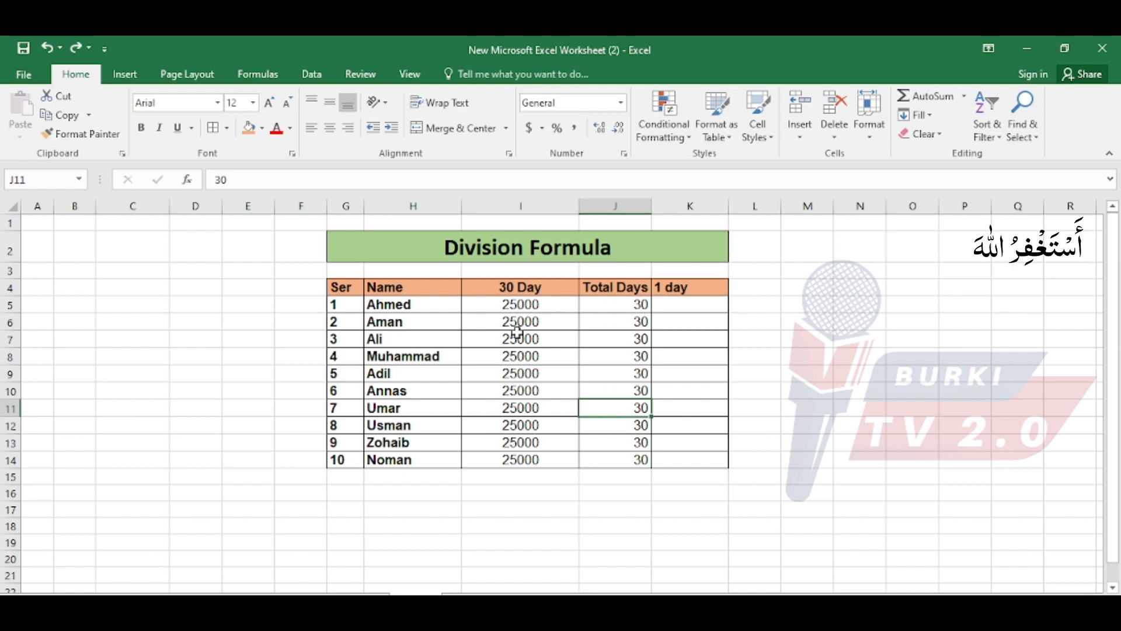
On the Division Formula sheet, calculate the first row's 1 day rate in K5 with the formula =I5/J5.
{"action": "left_click", "coordinate": [697, 306]}
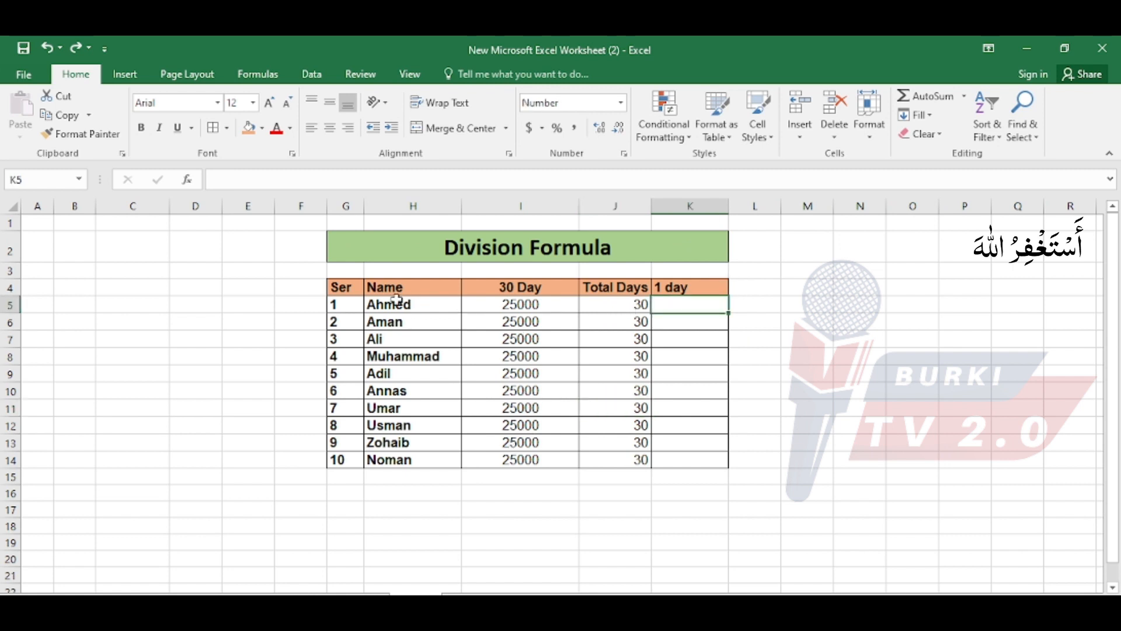
{"action": "left_click", "coordinate": [506, 312]}
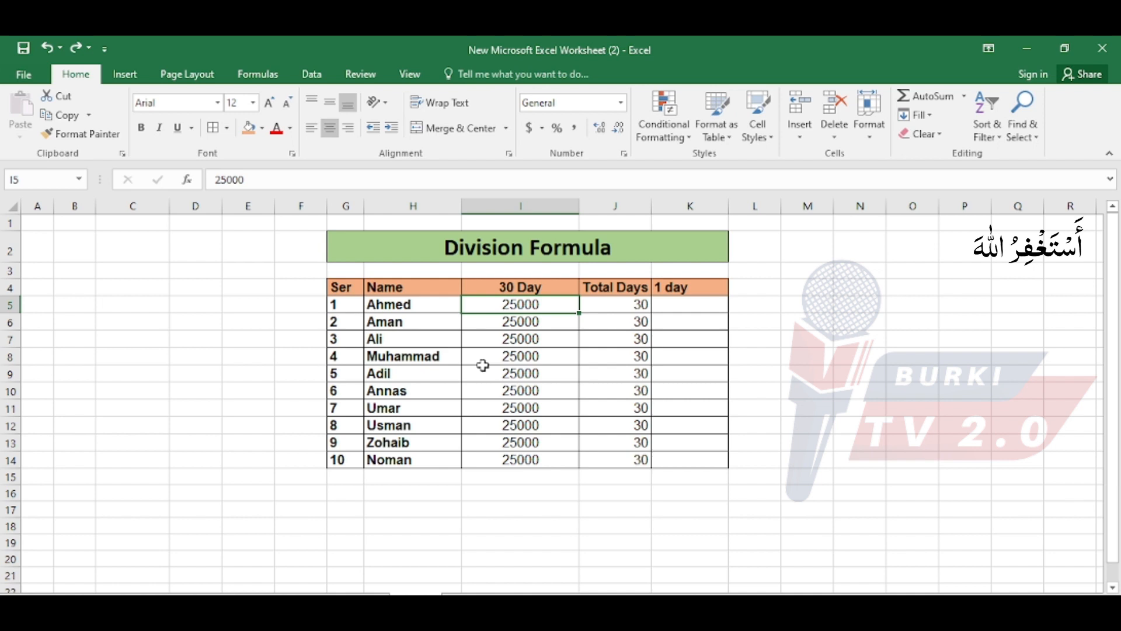
{"action": "left_click", "coordinate": [688, 307]}
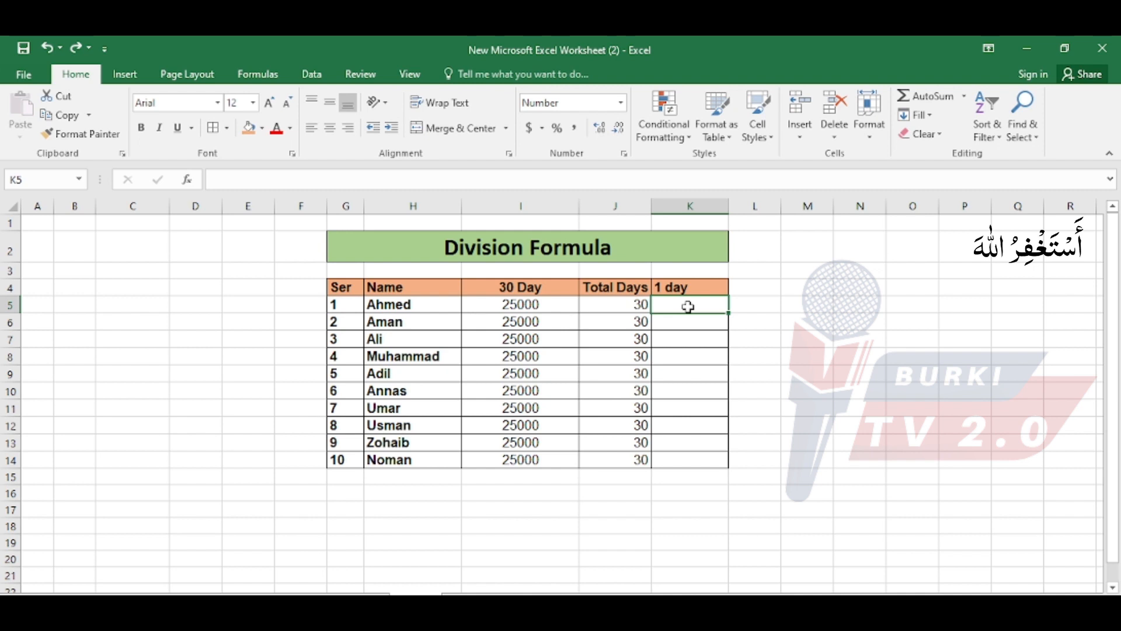
{"action": "type", "text": "="}
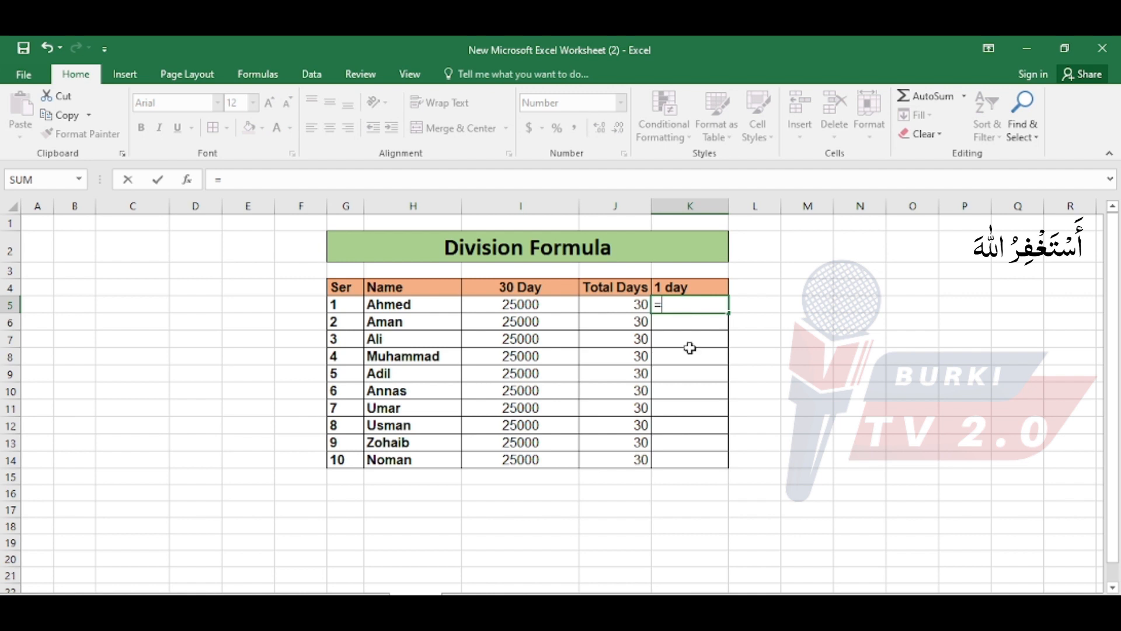
{"action": "left_click", "coordinate": [536, 303]}
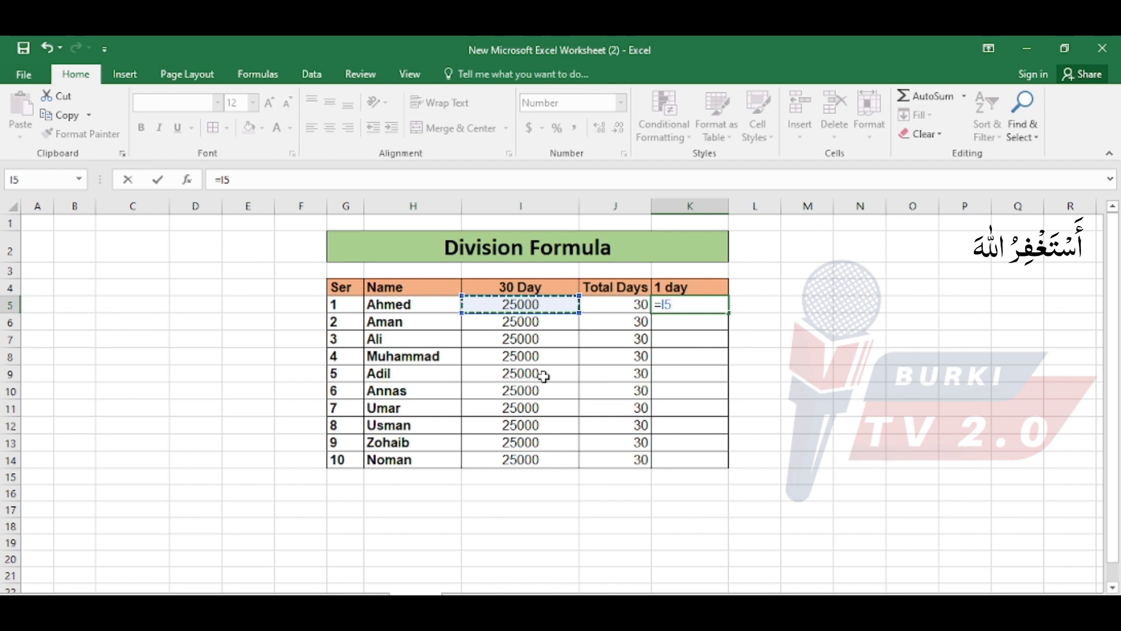
{"action": "type", "text": "/"}
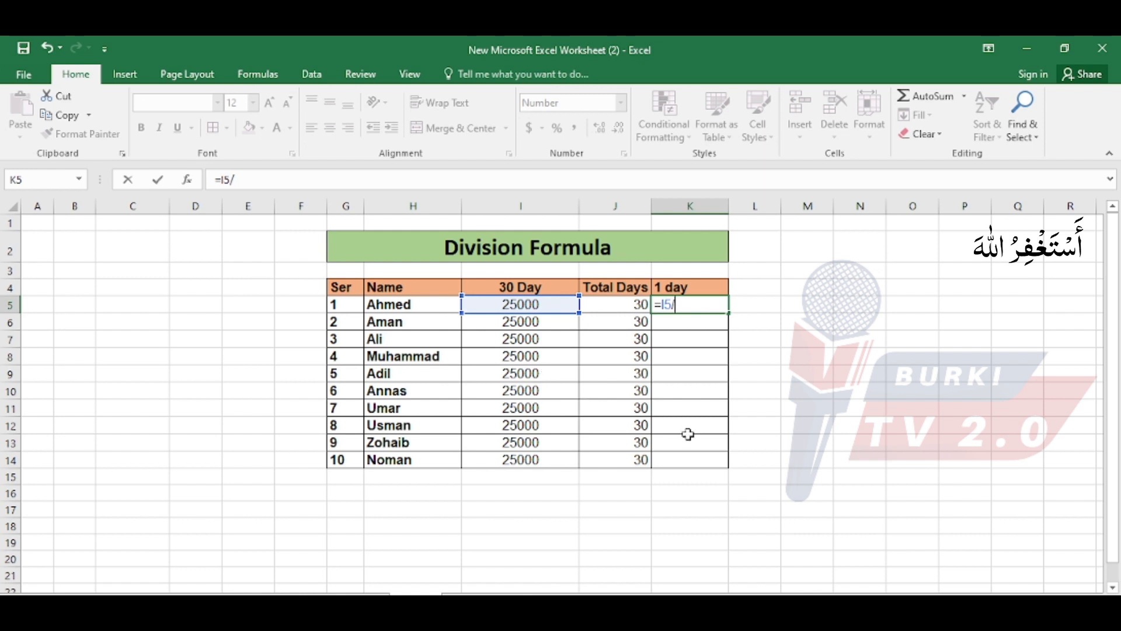
{"action": "left_click", "coordinate": [624, 305]}
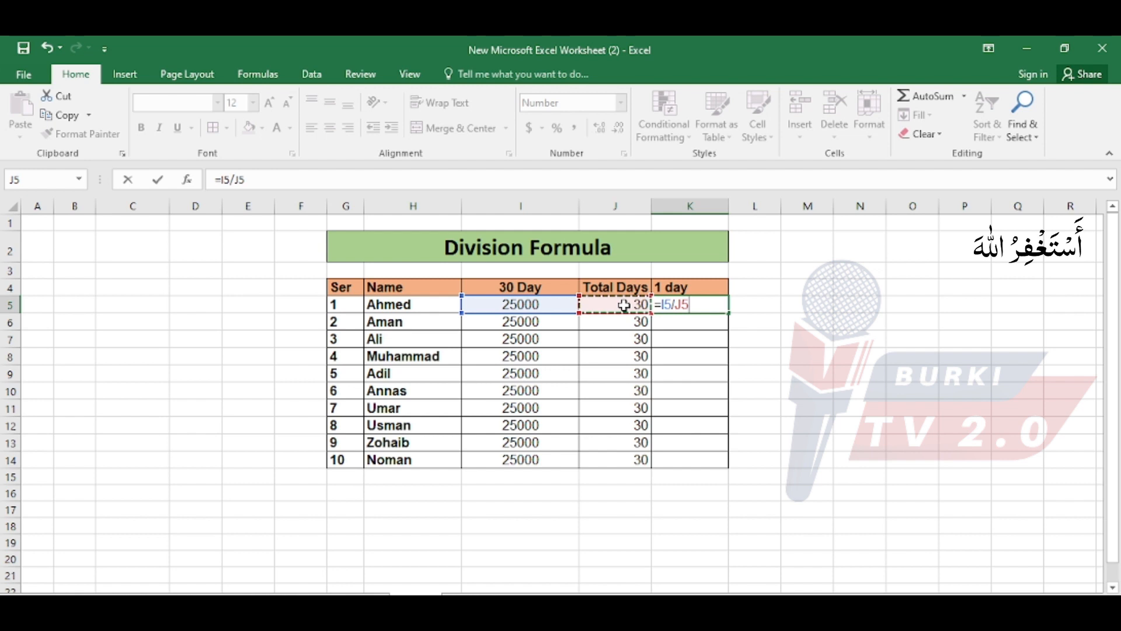
{"action": "key", "text": "Return"}
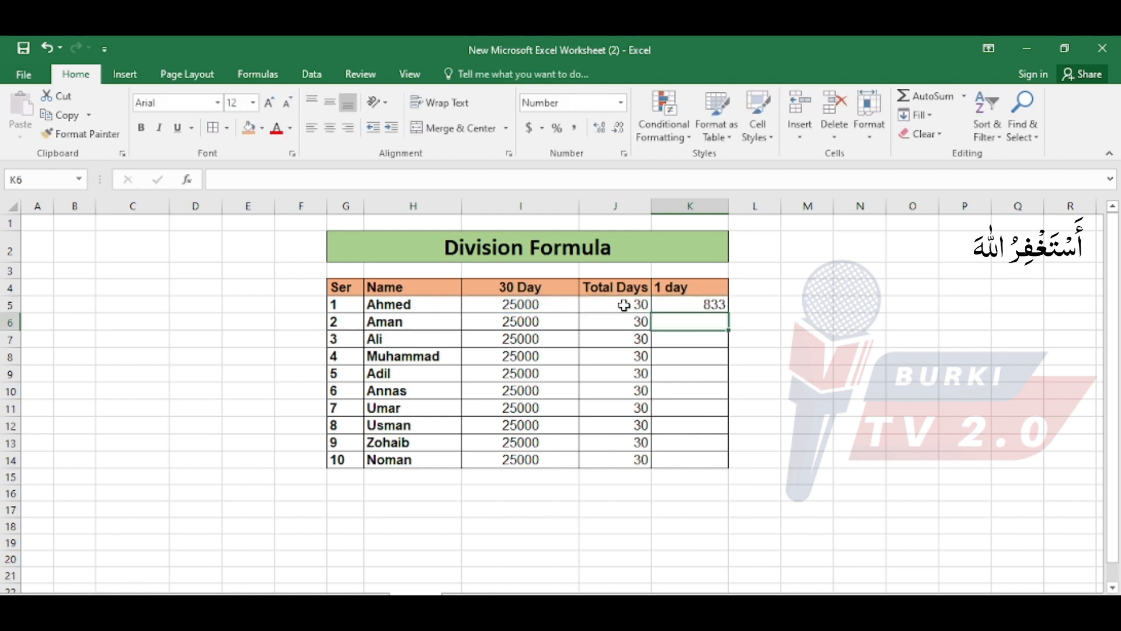
Copy the division formula from K5 down the 1 day column through K14.
{"action": "left_click", "coordinate": [681, 307]}
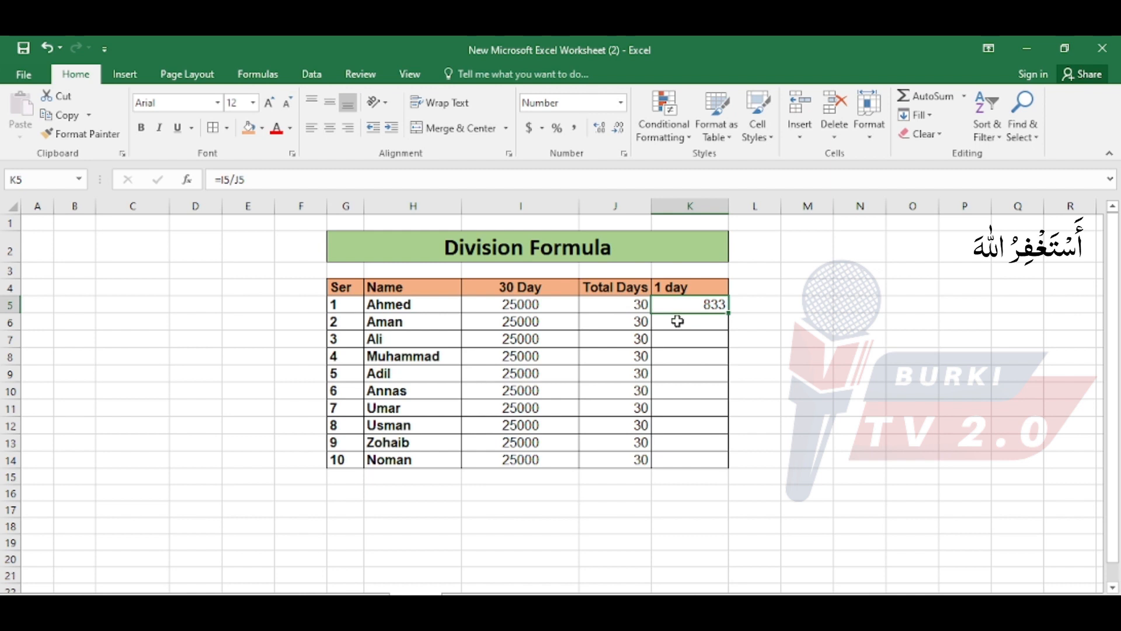
{"action": "left_click_drag", "start_coordinate": [514, 321], "coordinate": [636, 391]}
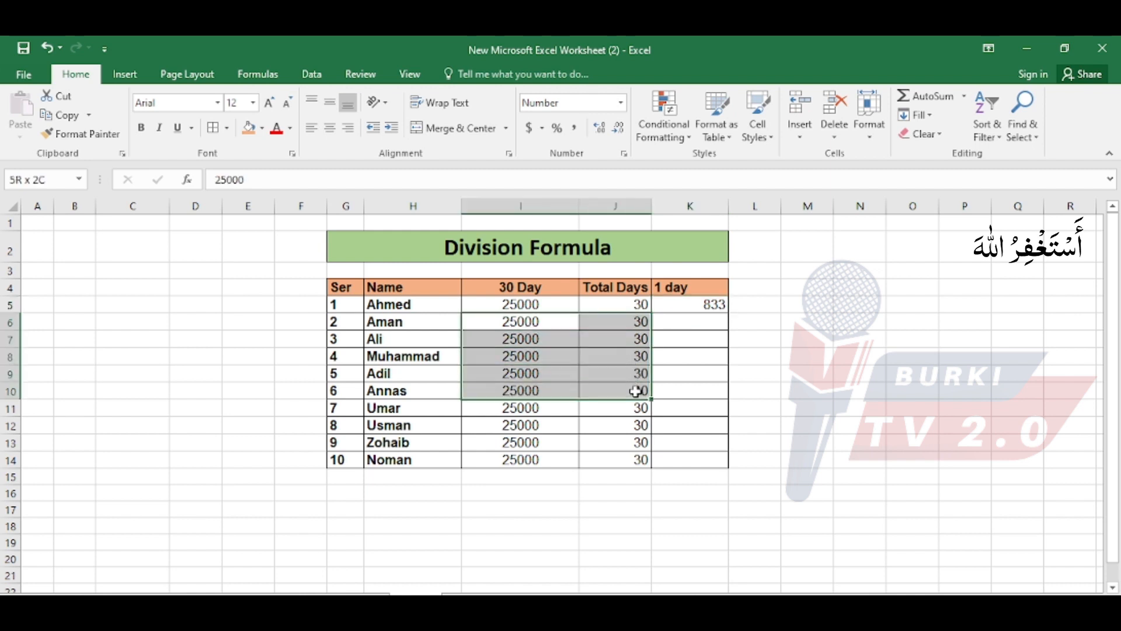
{"action": "left_click", "coordinate": [691, 321]}
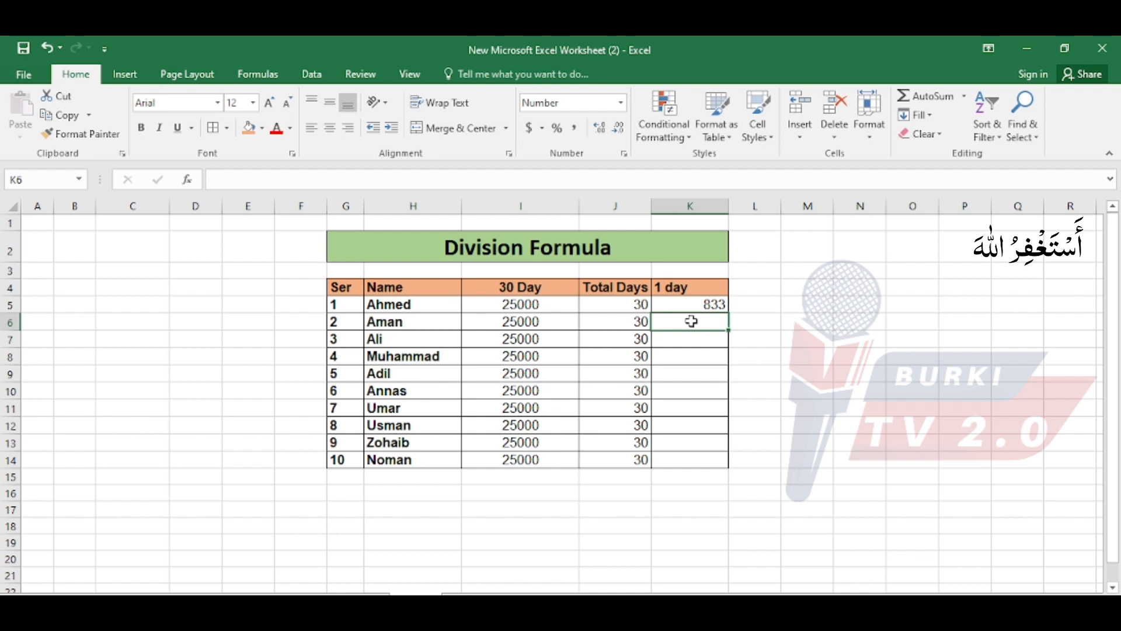
{"action": "key", "text": "ctrl+d"}
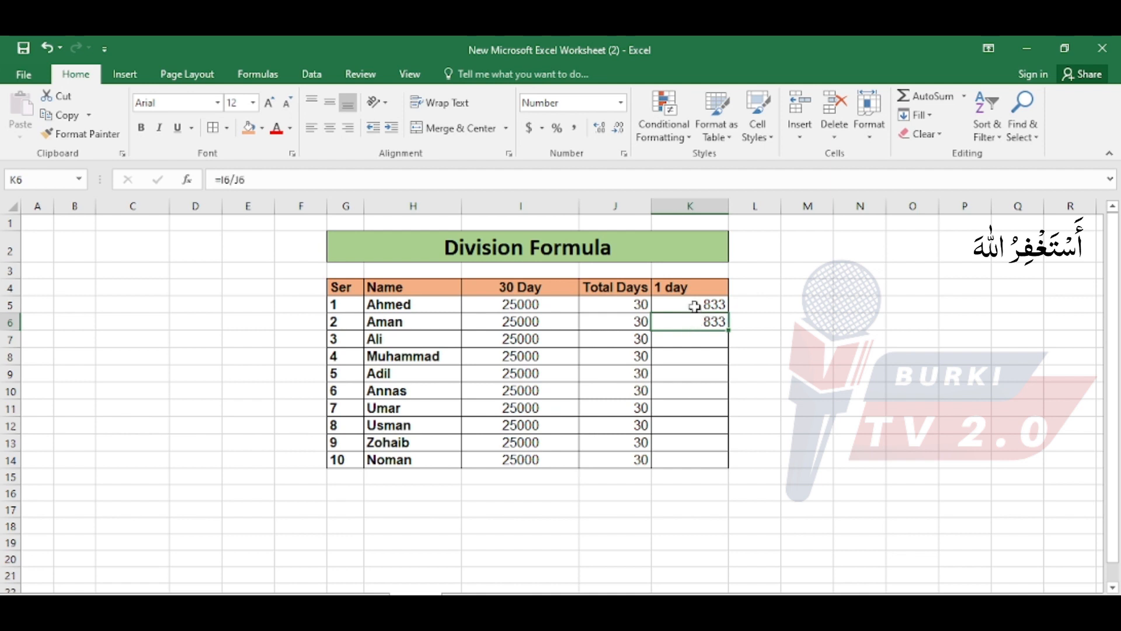
{"action": "left_click_drag", "start_coordinate": [693, 304], "coordinate": [726, 462]}
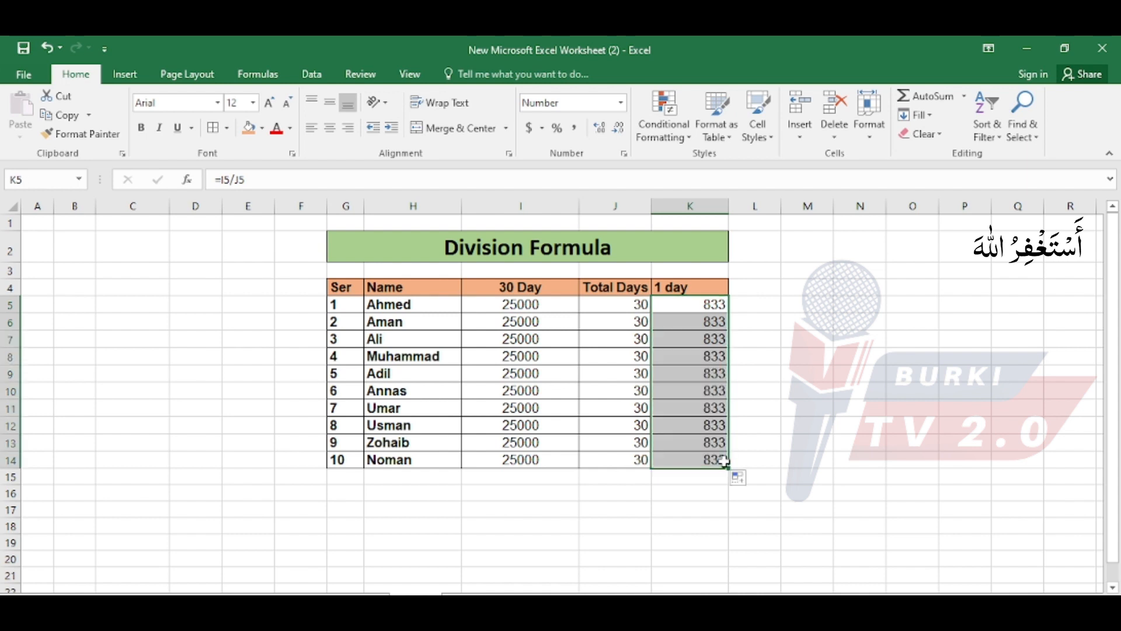
Examine the division formula in each 1 day cell from K5 to K14, leaving the formulas as they are.
{"action": "left_click", "coordinate": [669, 392]}
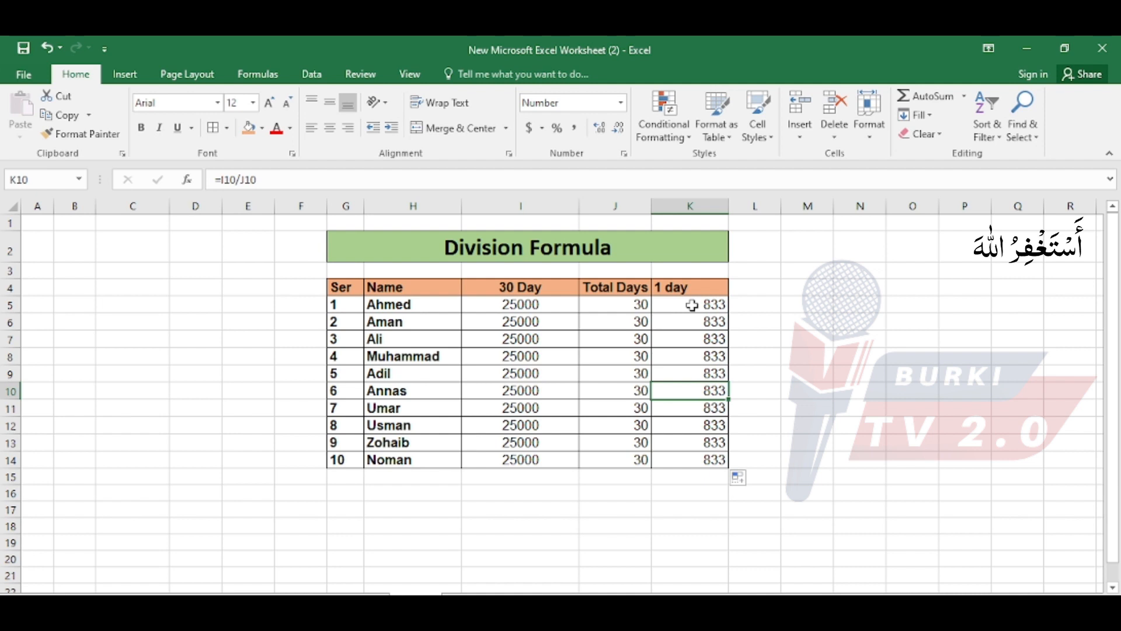
{"action": "double_click", "coordinate": [693, 305]}
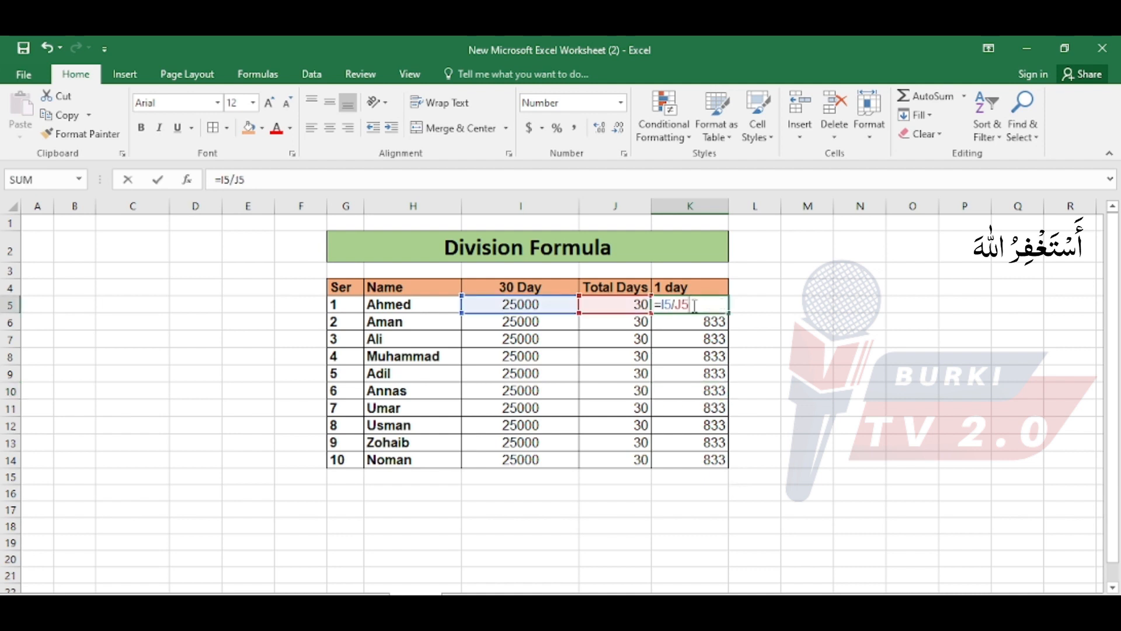
{"action": "left_click", "coordinate": [694, 320]}
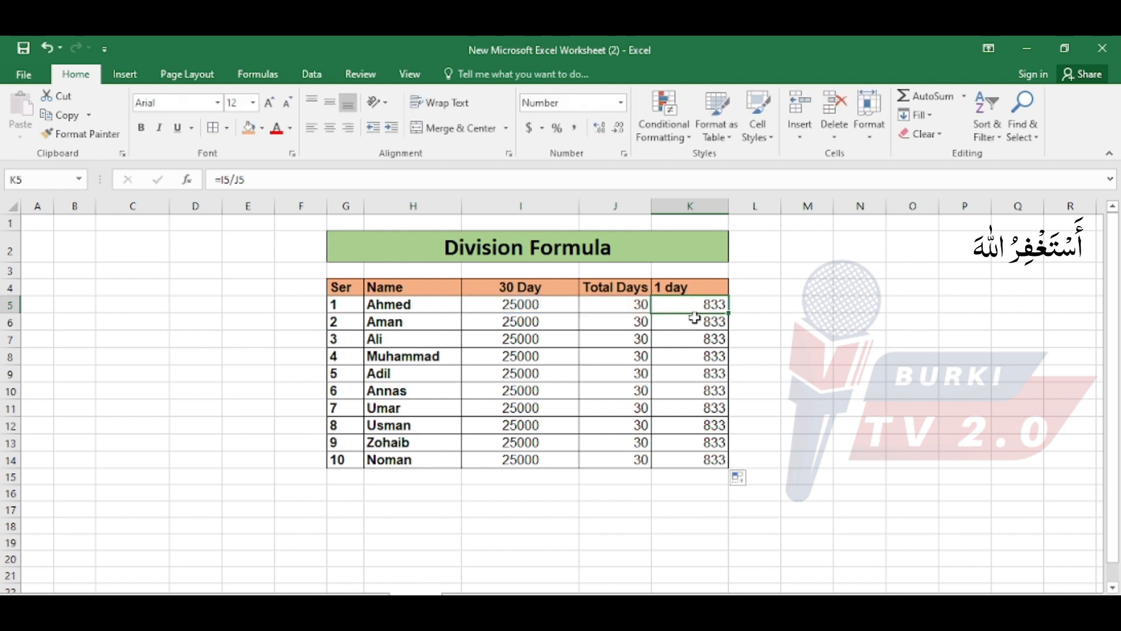
{"action": "double_click", "coordinate": [693, 321]}
{"action": "left_click", "coordinate": [695, 340]}
{"action": "double_click", "coordinate": [696, 342]}
{"action": "left_click", "coordinate": [696, 355]}
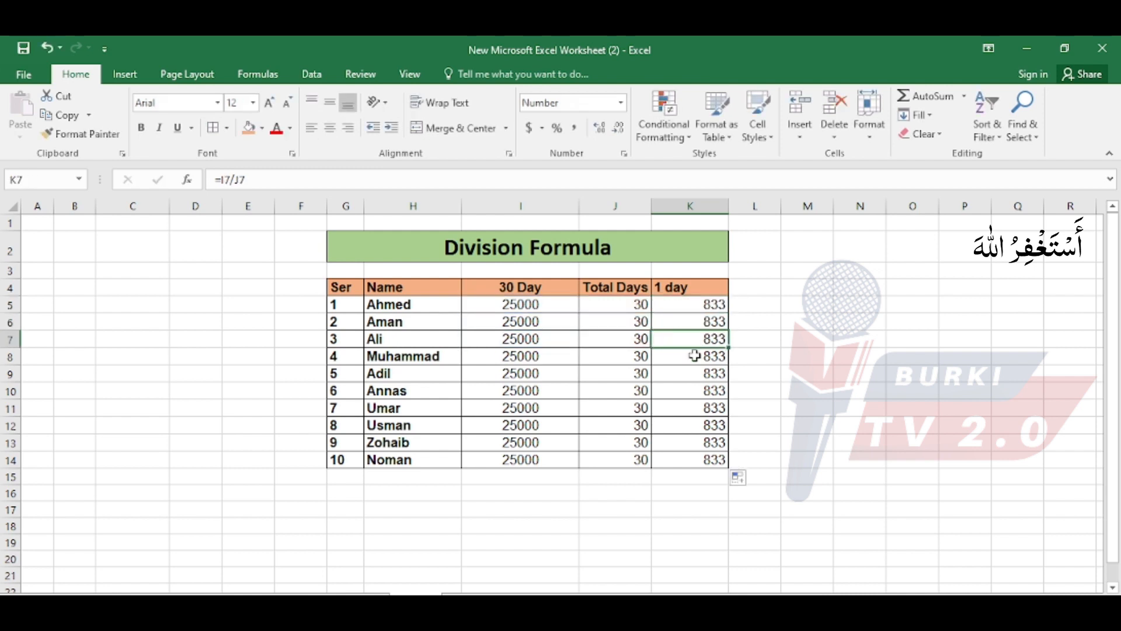
{"action": "double_click", "coordinate": [696, 356]}
{"action": "left_click", "coordinate": [698, 377]}
{"action": "double_click", "coordinate": [696, 375]}
{"action": "left_click", "coordinate": [699, 389]}
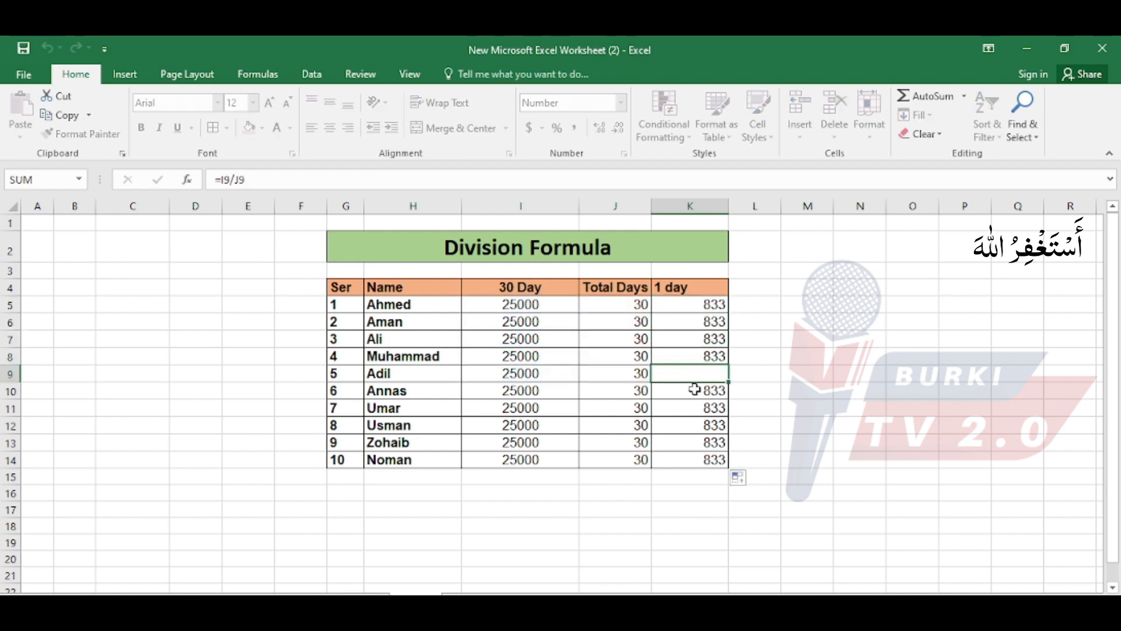
{"action": "double_click", "coordinate": [698, 389]}
{"action": "left_click", "coordinate": [695, 409]}
{"action": "double_click", "coordinate": [695, 410]}
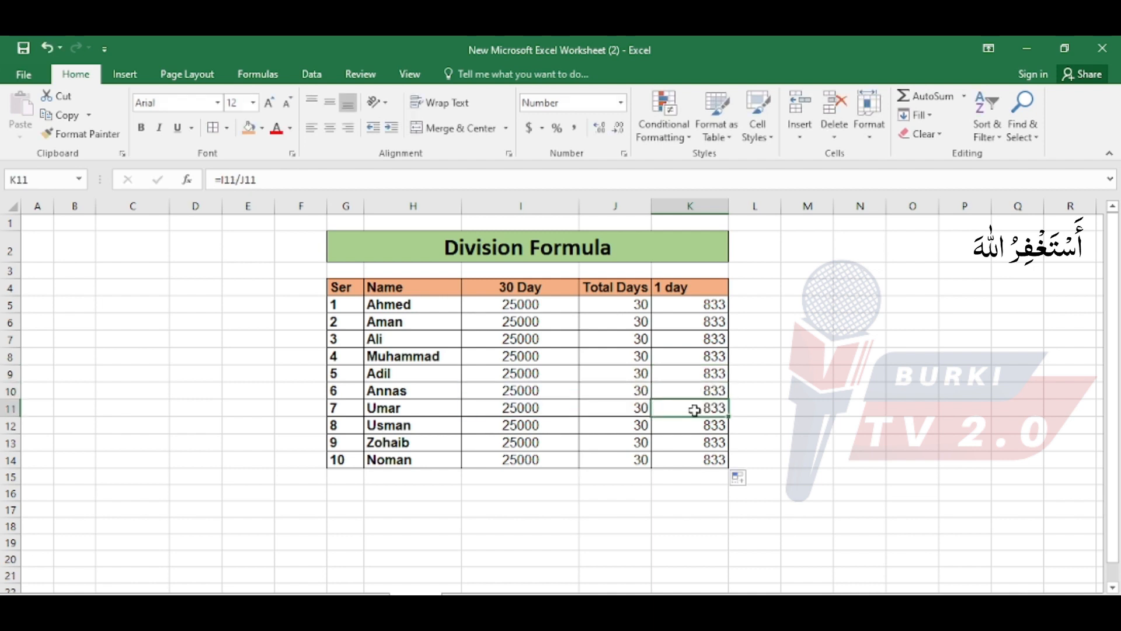
{"action": "left_click", "coordinate": [693, 422]}
{"action": "double_click", "coordinate": [693, 422]}
{"action": "left_click", "coordinate": [695, 444]}
{"action": "double_click", "coordinate": [695, 444]}
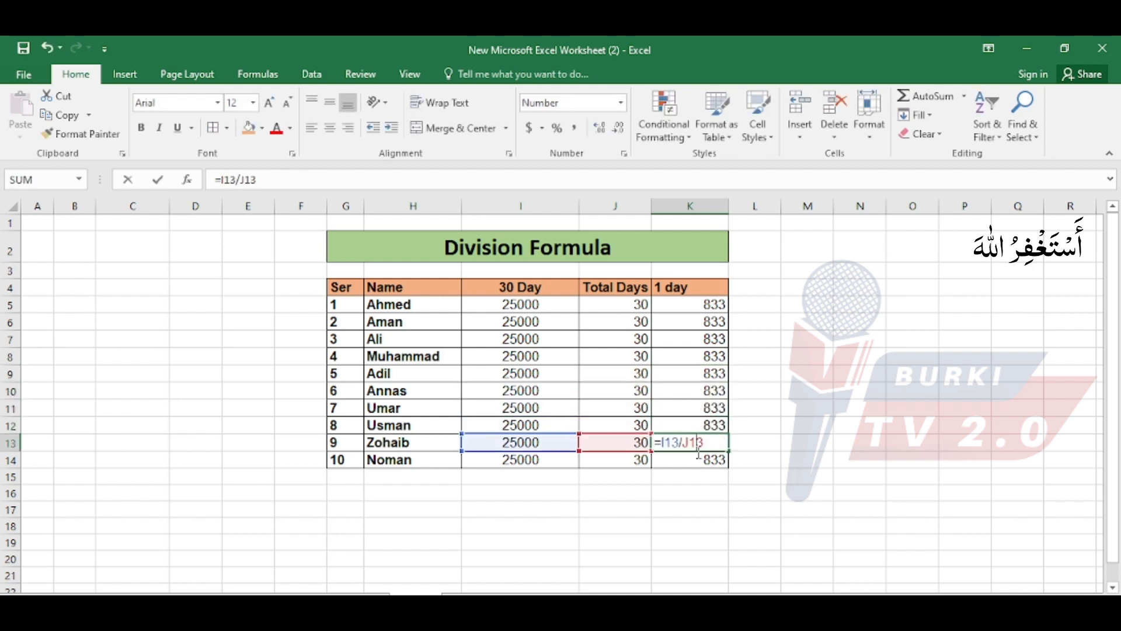
{"action": "left_click", "coordinate": [696, 460]}
{"action": "double_click", "coordinate": [696, 460]}
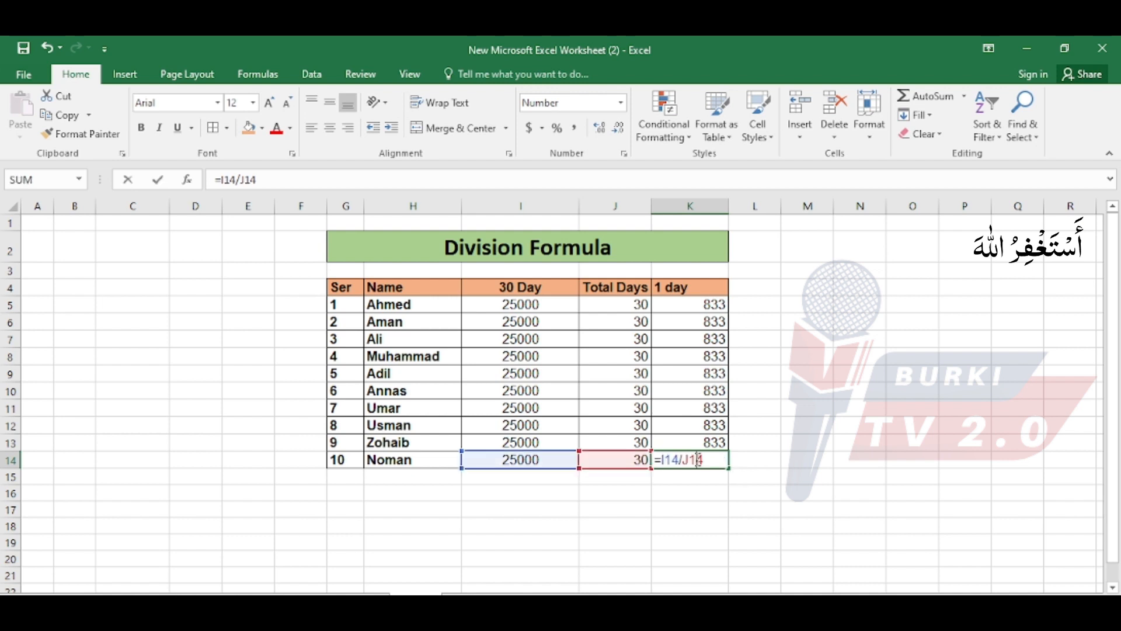
{"action": "key", "text": "Escape"}
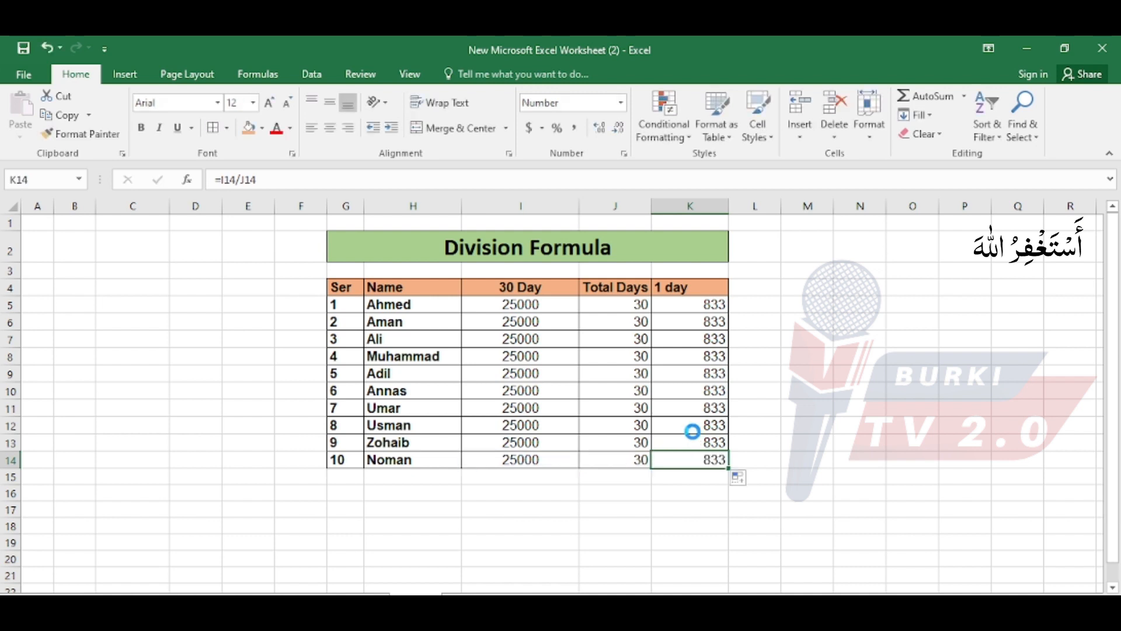
Return to the formula overview, select the Percentage entry, and open the % Formula sheet to review its title and first name.
{"action": "left_click", "coordinate": [559, 479]}
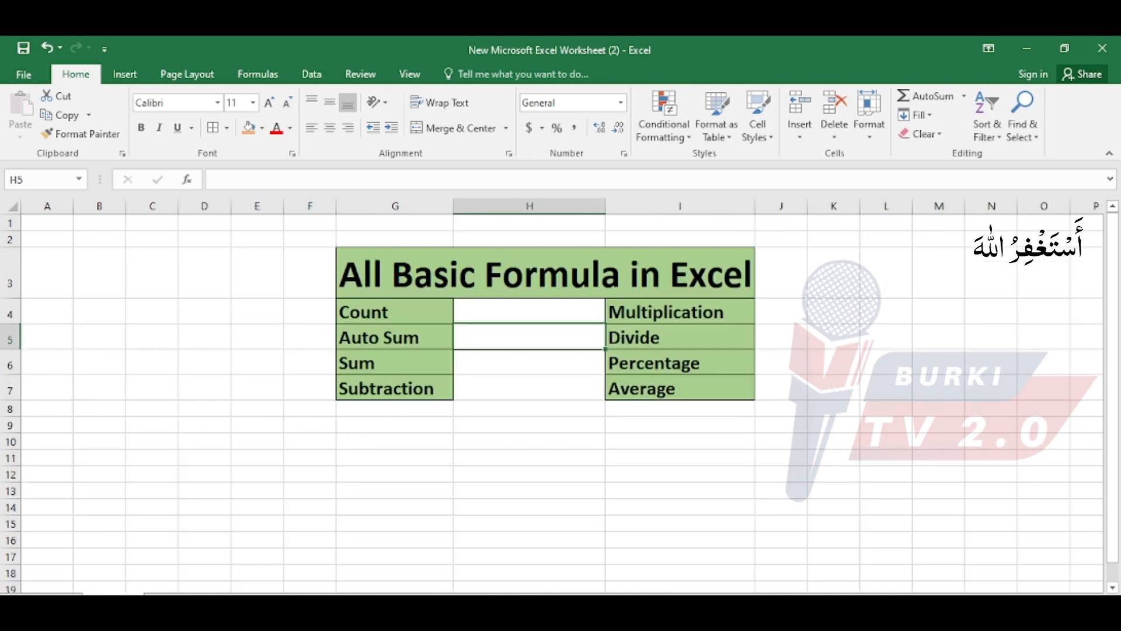
{"action": "left_click", "coordinate": [640, 362]}
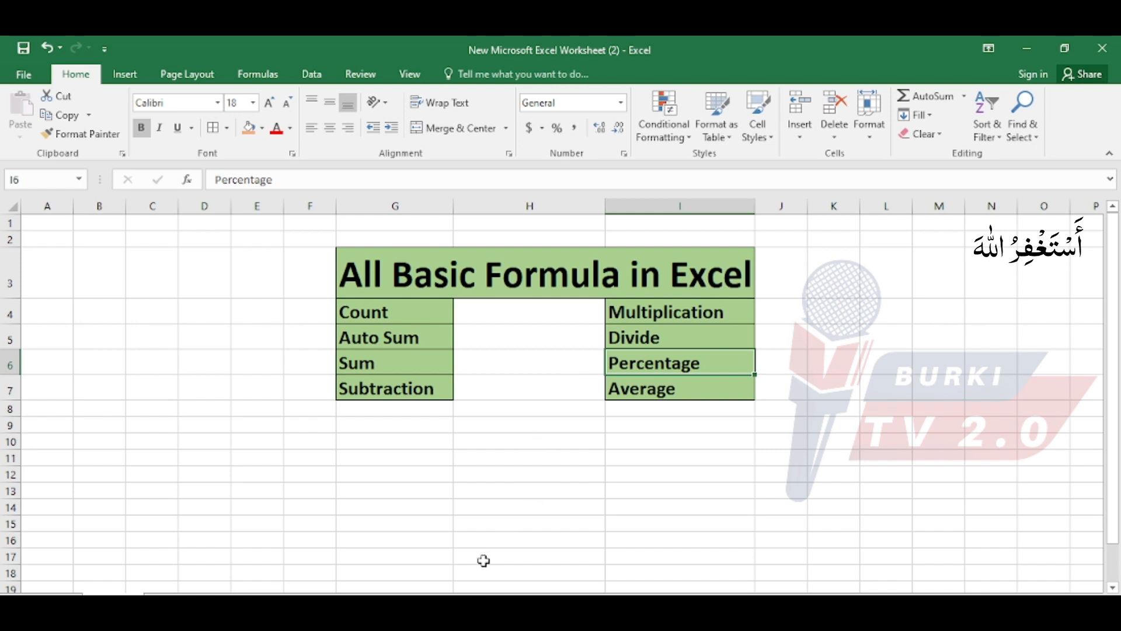
{"action": "left_click", "coordinate": [459, 602]}
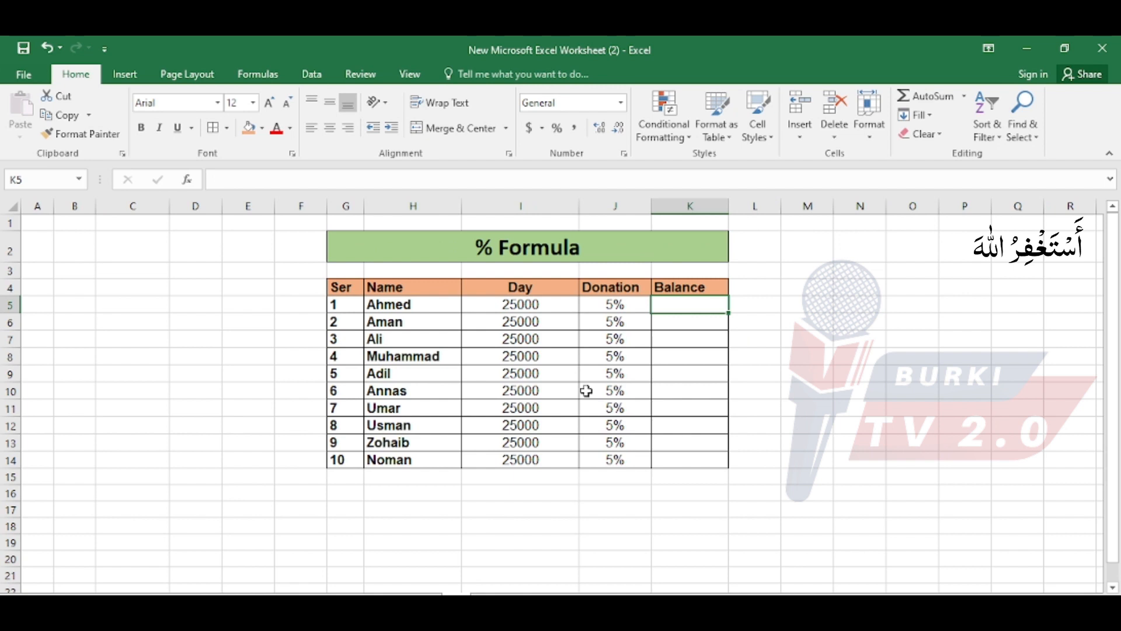
{"action": "left_click", "coordinate": [530, 256]}
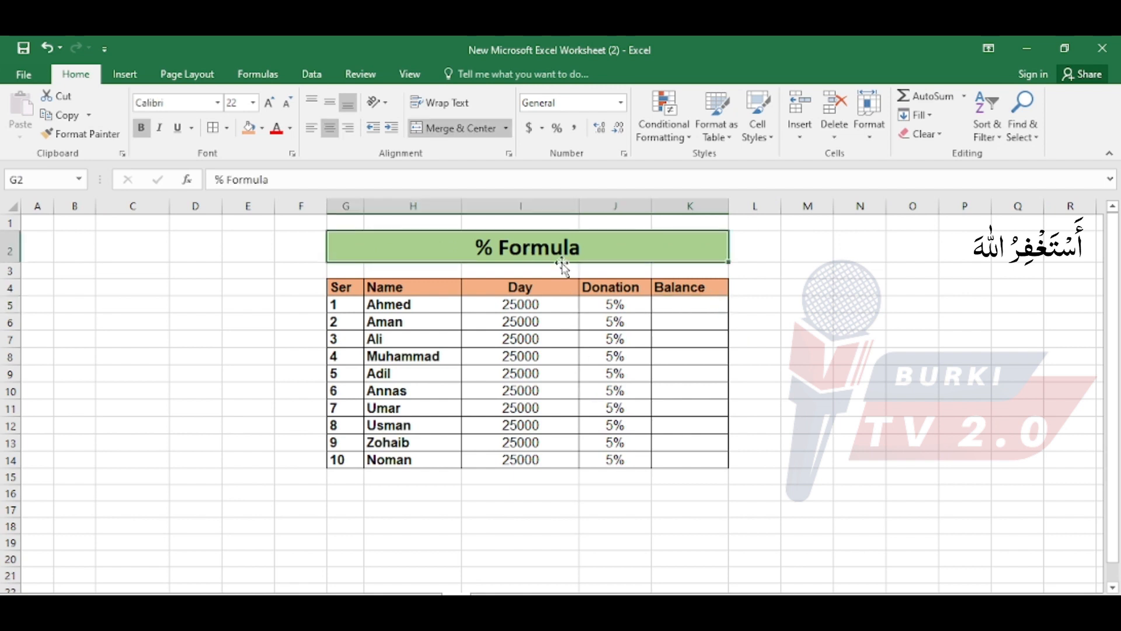
{"action": "left_click", "coordinate": [417, 301]}
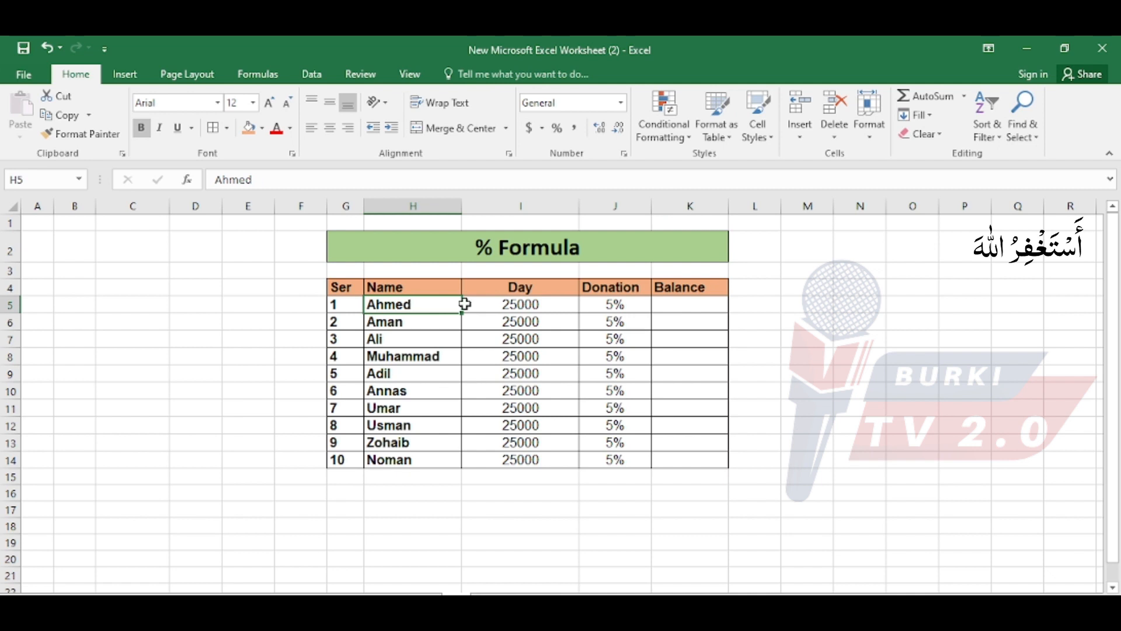
Rename the Day column header in I4 as Jan Salary.
{"action": "double_click", "coordinate": [511, 288]}
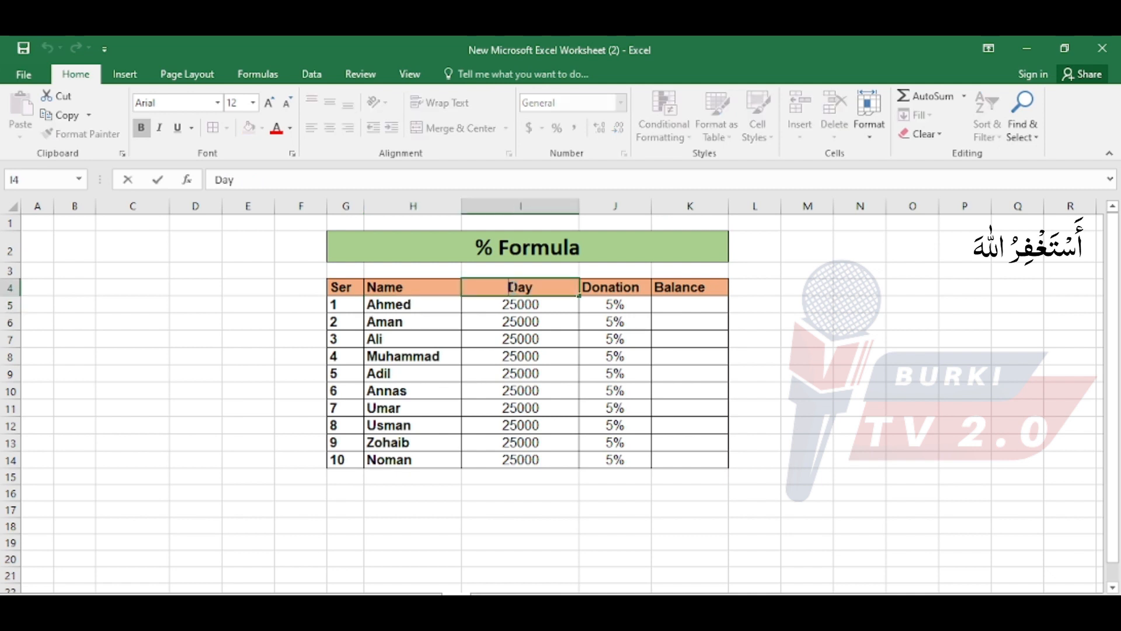
{"action": "key", "text": "Delete"}
{"action": "key", "text": "Delete"}
{"action": "key", "text": "Delete"}
{"action": "type", "text": "Saklary"}
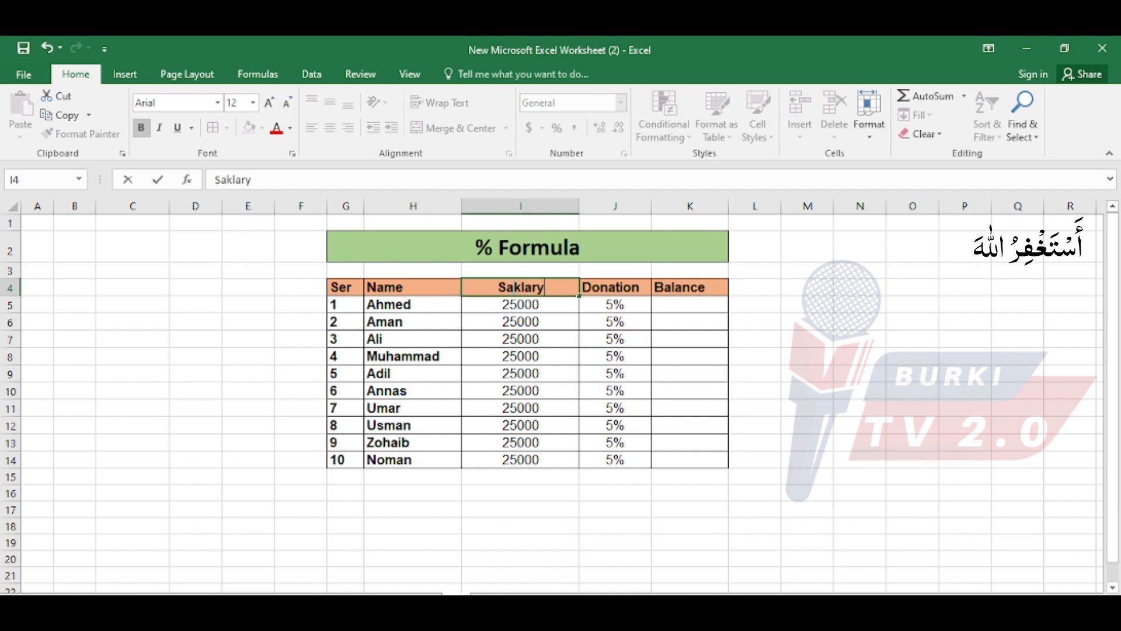
{"action": "key", "text": "BackSpace"}
{"action": "key", "text": "BackSpace"}
{"action": "key", "text": "BackSpace"}
{"action": "key", "text": "BackSpace"}
{"action": "key", "text": "BackSpace"}
{"action": "type", "text": "lary"}
{"action": "key", "text": "BackSpace"}
{"action": "key", "text": "BackSpace"}
{"action": "key", "text": "BackSpace"}
{"action": "key", "text": "BackSpace"}
{"action": "key", "text": "BackSpace"}
{"action": "key", "text": "BackSpace"}
{"action": "type", "text": "J"}
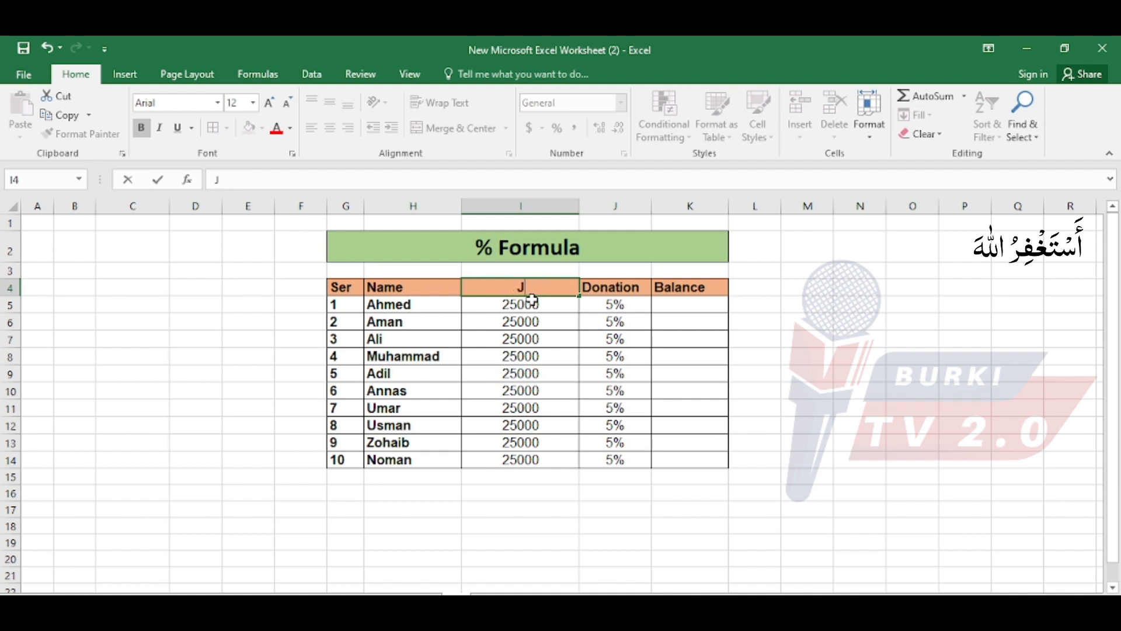
{"action": "type", "text": "an Salar"}
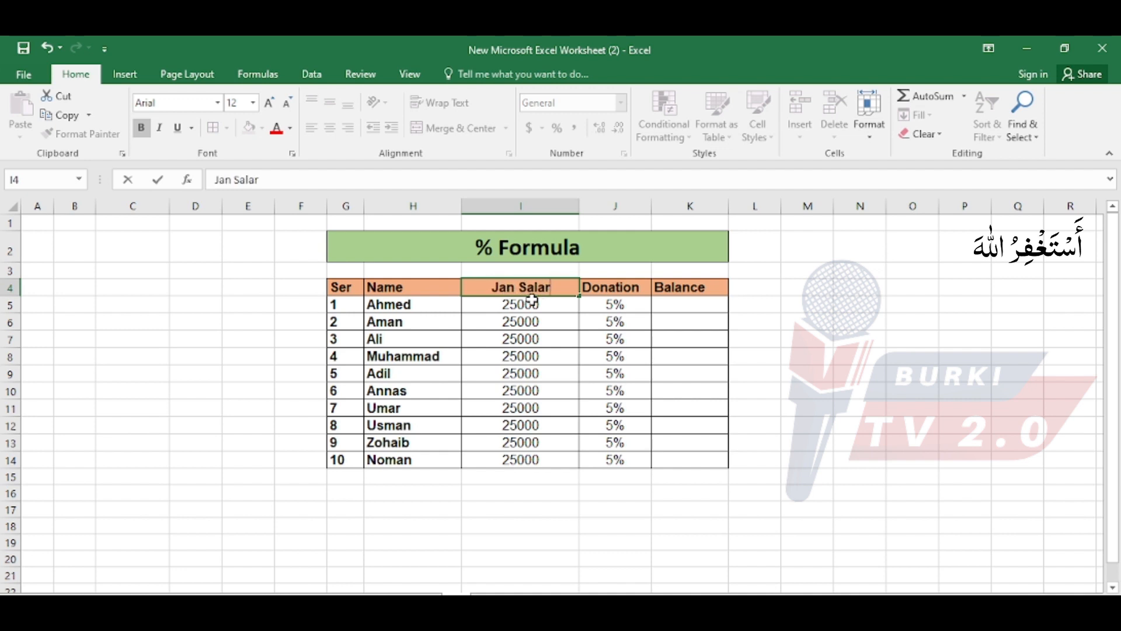
{"action": "type", "text": "y"}
{"action": "key", "text": "Return"}
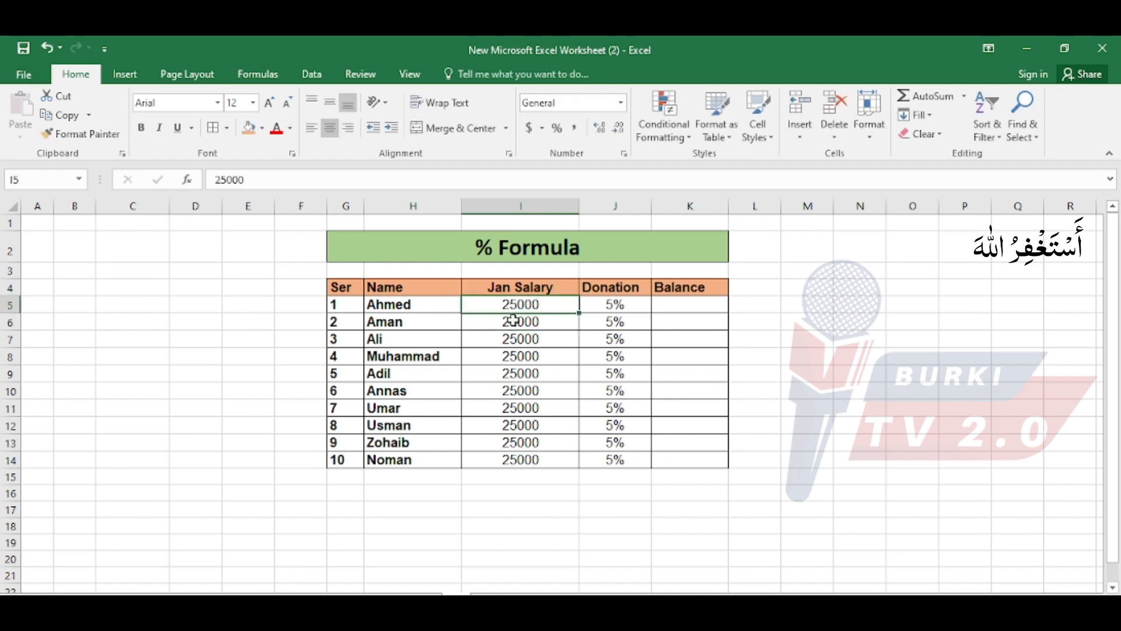
Review the Jan Salary and Donation values, and calculate the first row's balance in K5 with the formula =I5*5%.
{"action": "left_click_drag", "start_coordinate": [513, 319], "coordinate": [521, 459]}
{"action": "left_click", "coordinate": [622, 310]}
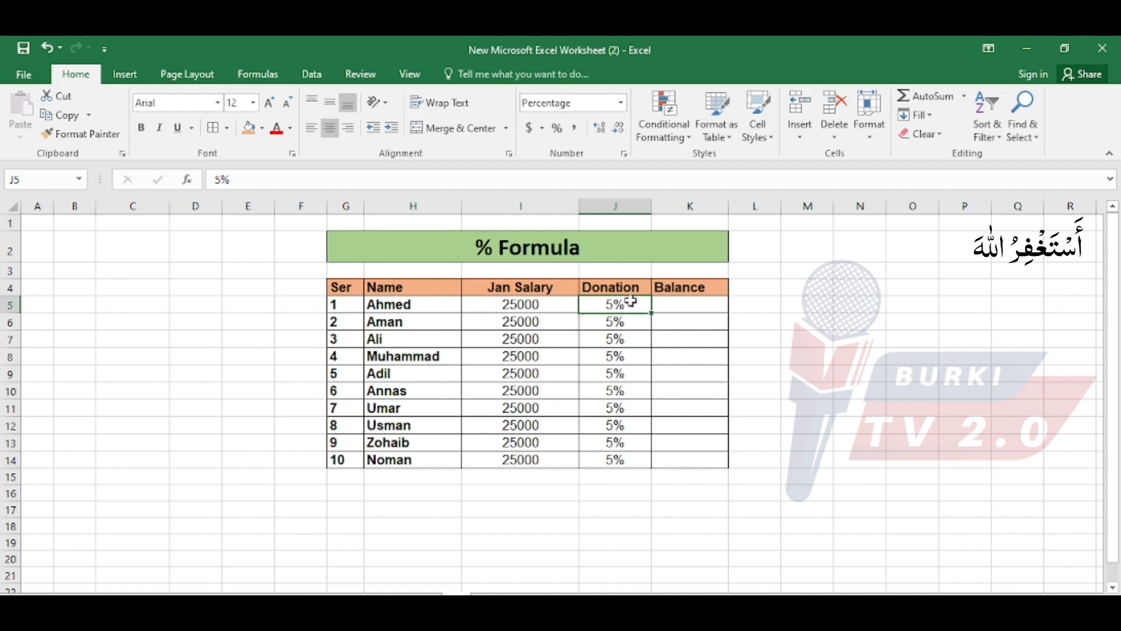
{"action": "mouse_move", "coordinate": [615, 306]}
{"action": "left_mouse_down"}
{"action": "mouse_move", "coordinate": [634, 321]}
{"action": "mouse_move", "coordinate": [619, 388]}
{"action": "mouse_move", "coordinate": [623, 459]}
{"action": "left_mouse_up"}
{"action": "left_click", "coordinate": [633, 304]}
{"action": "left_click_drag", "start_coordinate": [618, 306], "coordinate": [626, 459]}
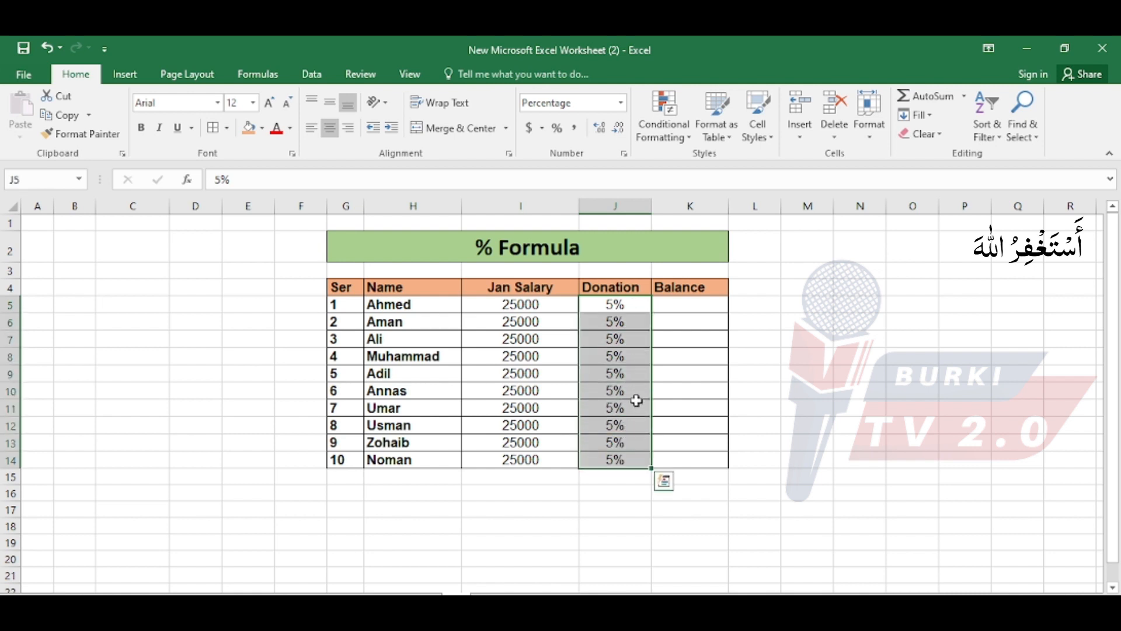
{"action": "left_click", "coordinate": [701, 304]}
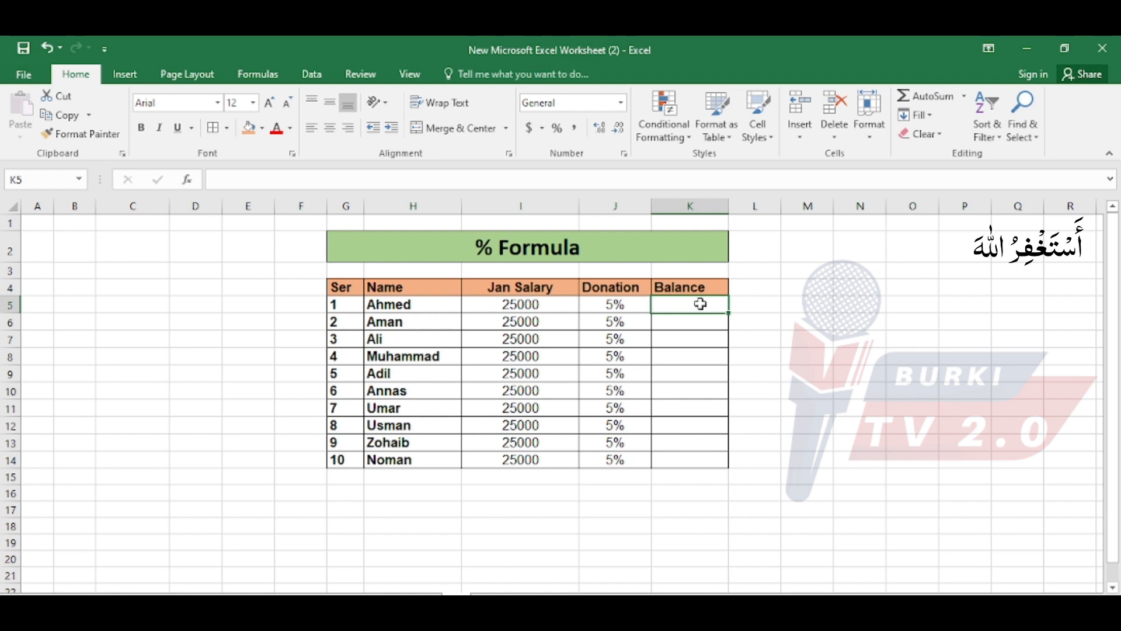
{"action": "double_click", "coordinate": [701, 303]}
{"action": "type", "text": "="}
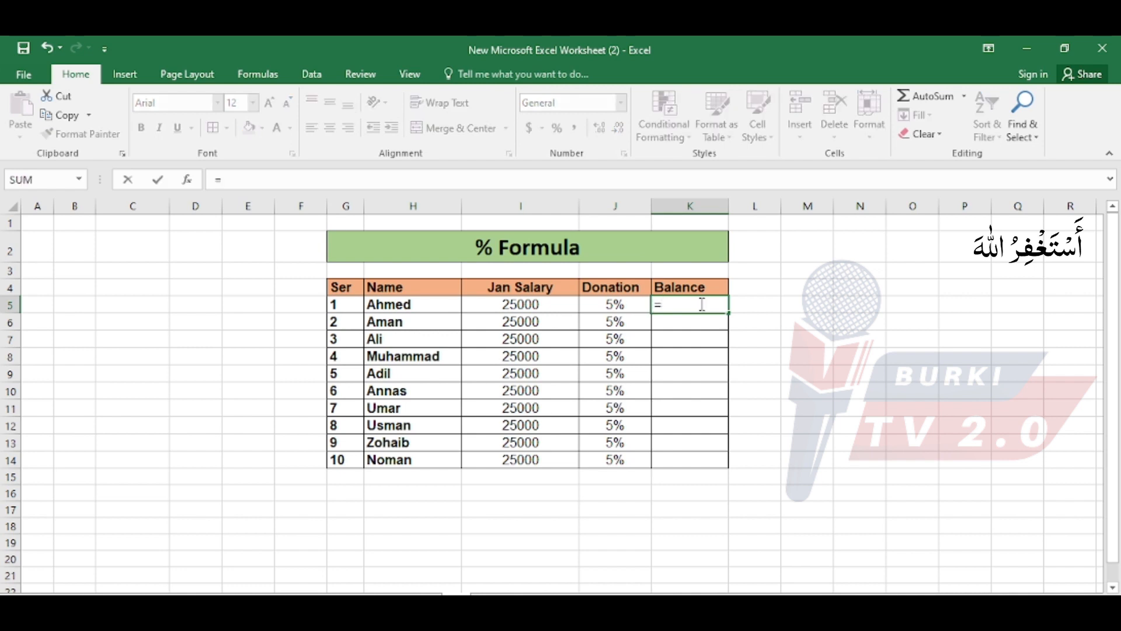
{"action": "left_click", "coordinate": [546, 304]}
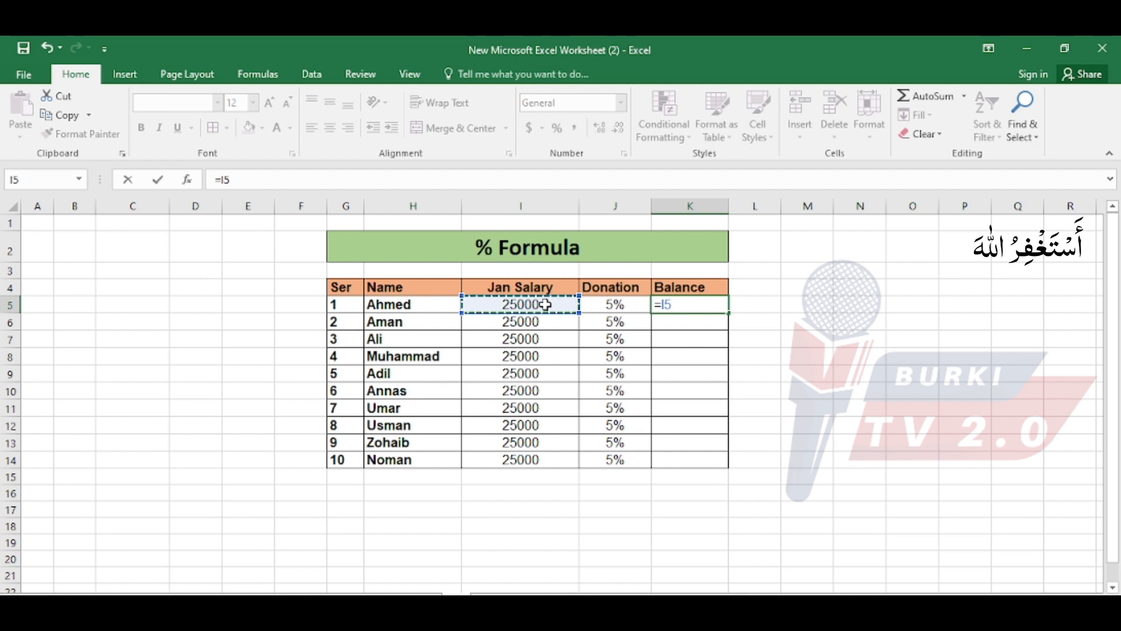
{"action": "type", "text": "*"}
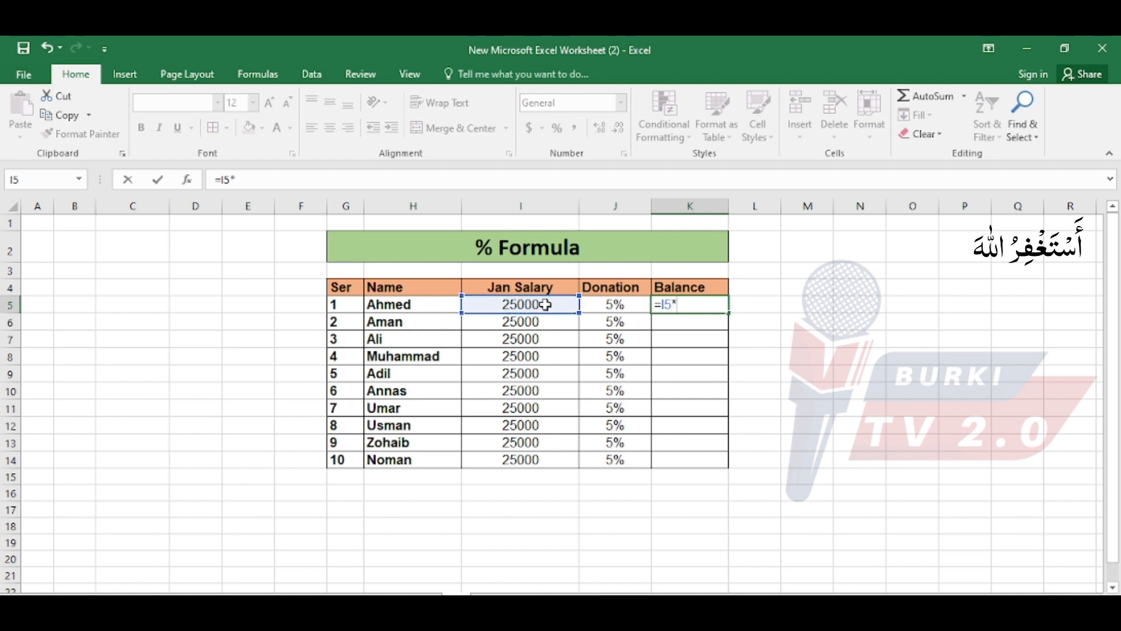
{"action": "type", "text": "5%"}
{"action": "key", "text": "Return"}
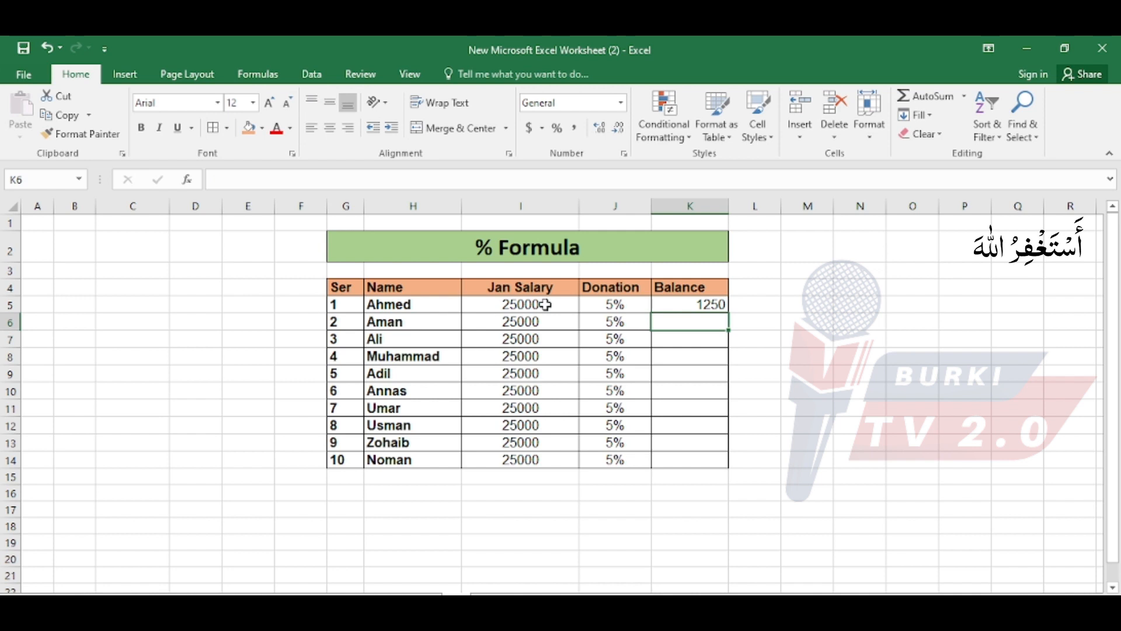
Check the formula in K5 and the donation in J5, and calculate the second row's balance in K6 with =I6*5%.
{"action": "left_click", "coordinate": [683, 304]}
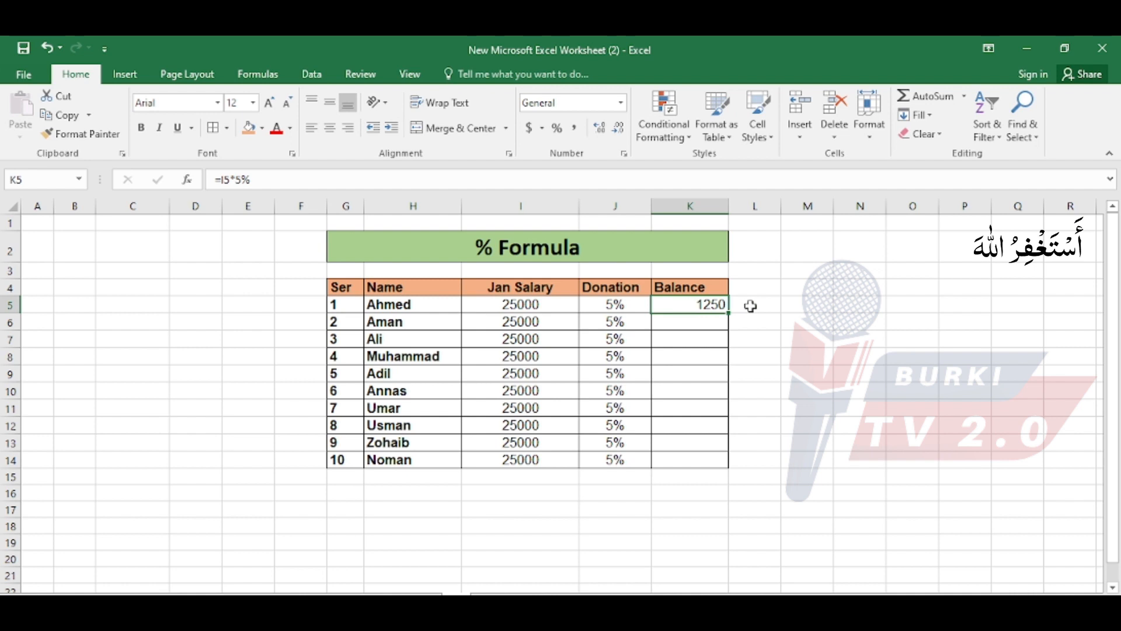
{"action": "left_click", "coordinate": [711, 305]}
{"action": "left_click", "coordinate": [607, 308]}
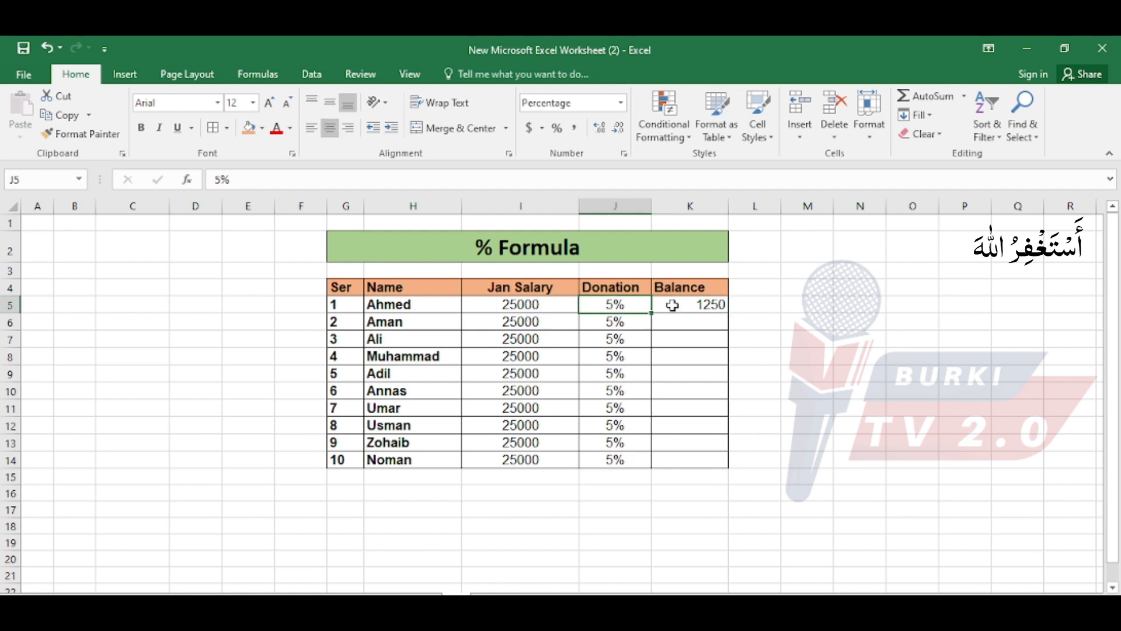
{"action": "left_click", "coordinate": [698, 321]}
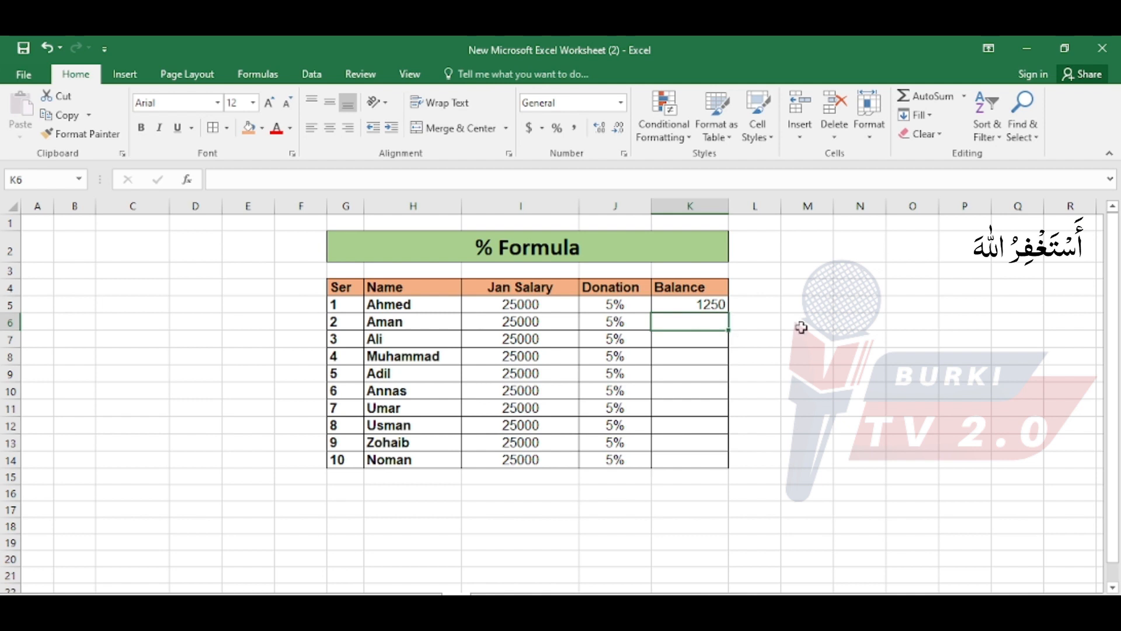
{"action": "type", "text": "="}
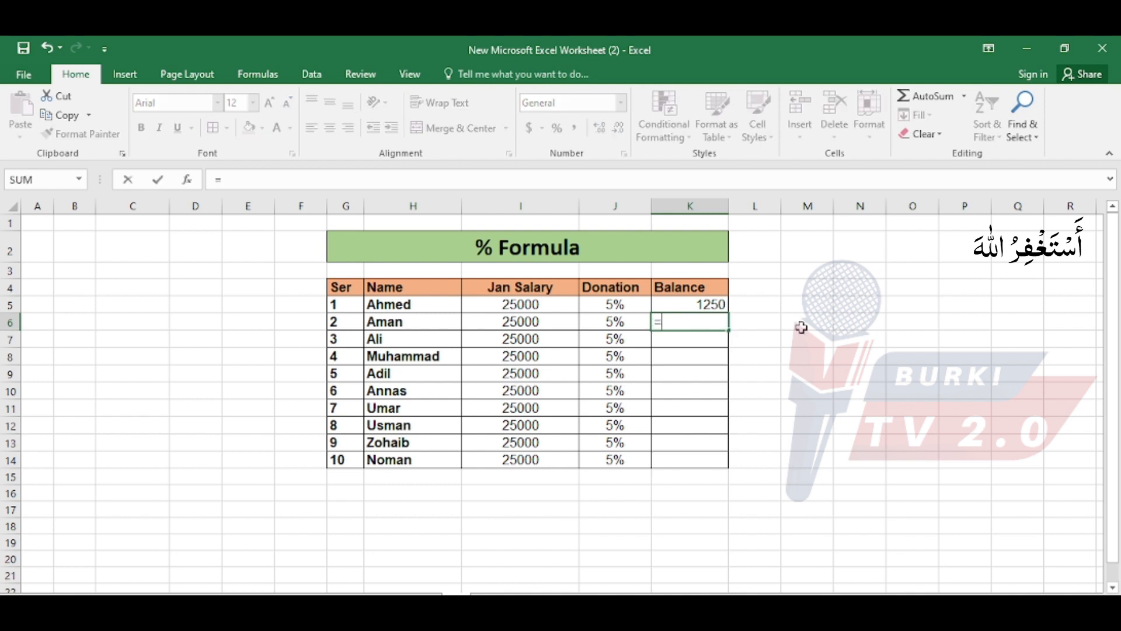
{"action": "left_click", "coordinate": [547, 320]}
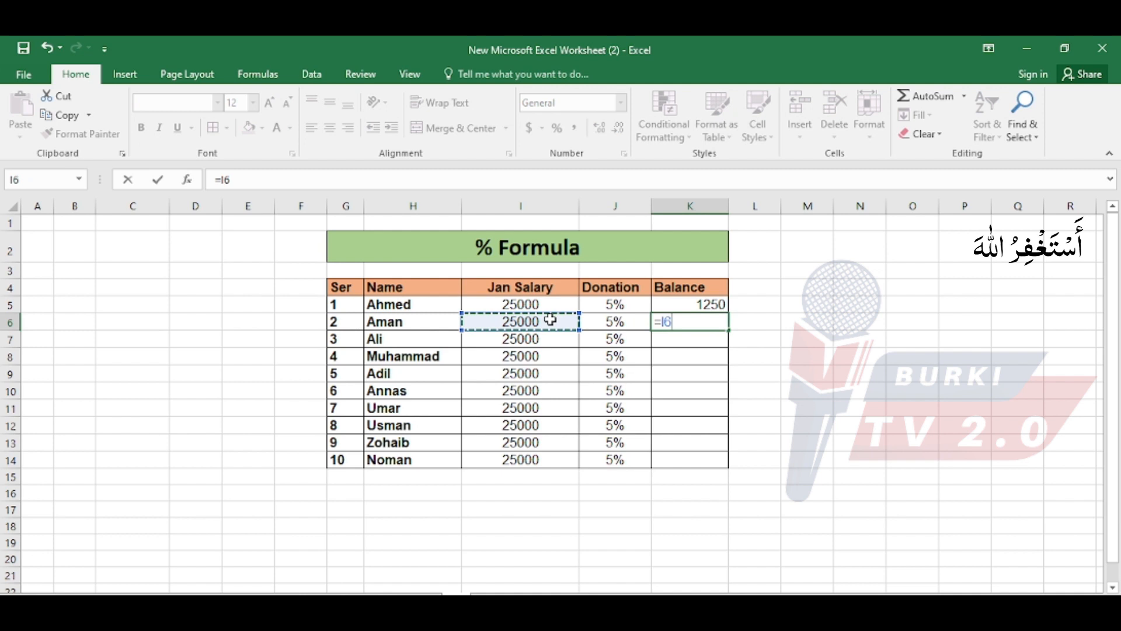
{"action": "type", "text": "*5"}
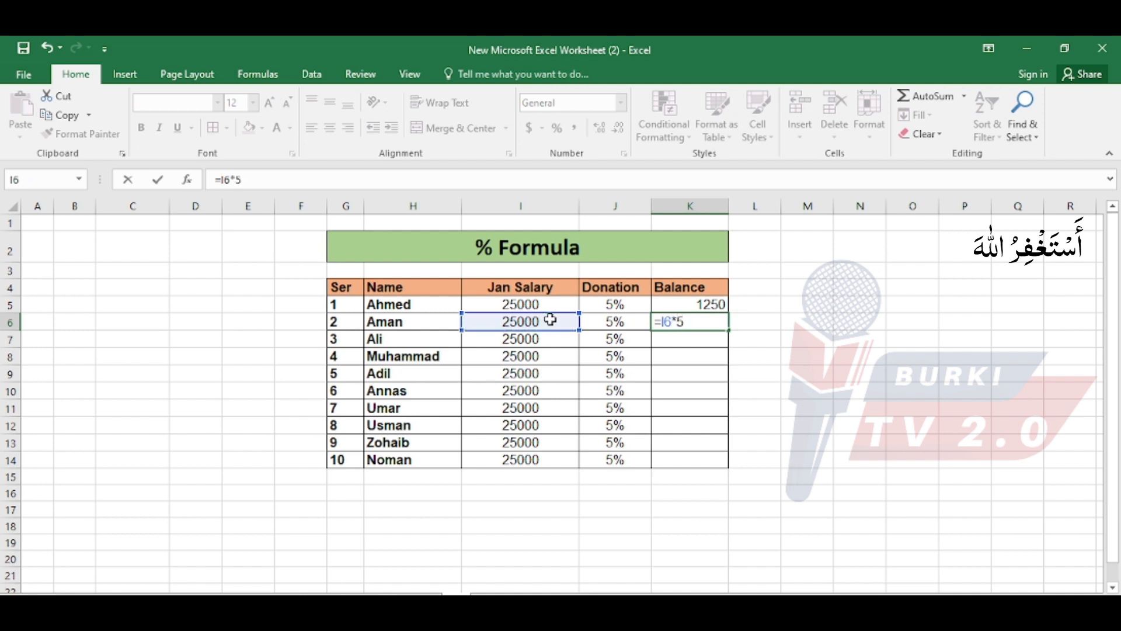
{"action": "type", "text": "%"}
{"action": "key", "text": "Return"}
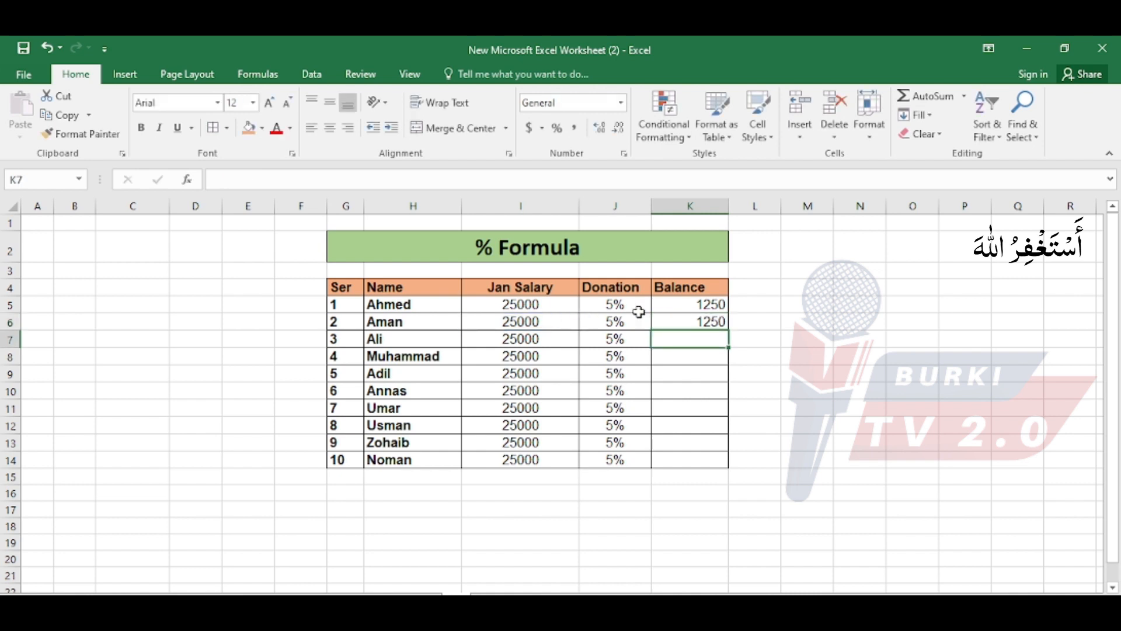
Copy the 5% formula down the Balance column through K14 and centre the values in K5 to K14.
{"action": "left_click_drag", "start_coordinate": [655, 302], "coordinate": [727, 466]}
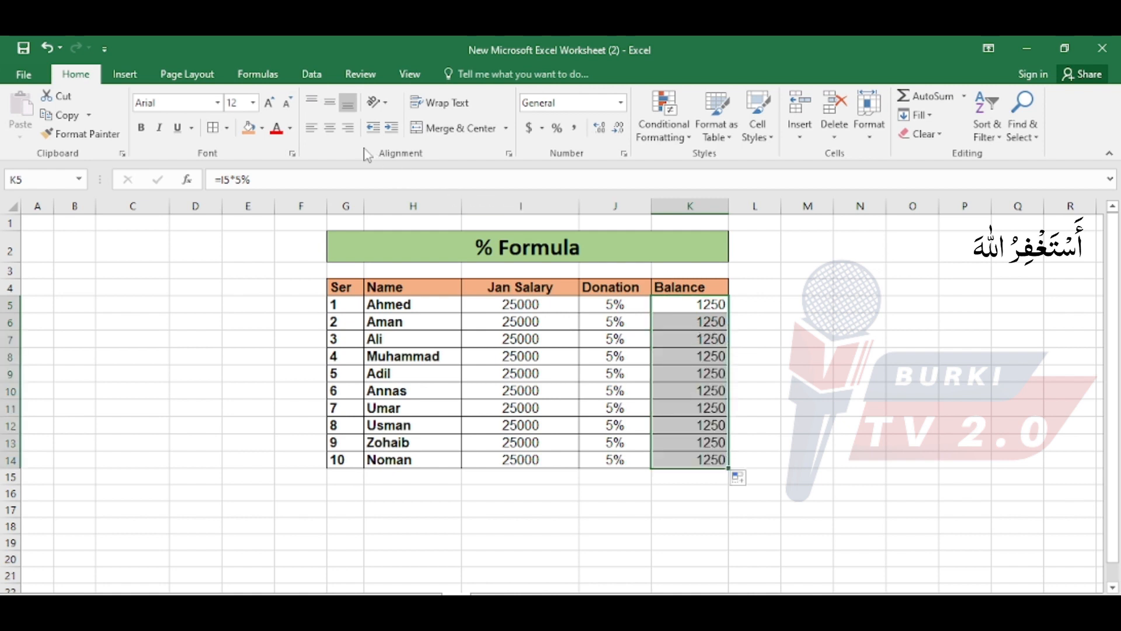
{"action": "left_click", "coordinate": [330, 127]}
{"action": "left_click", "coordinate": [665, 323]}
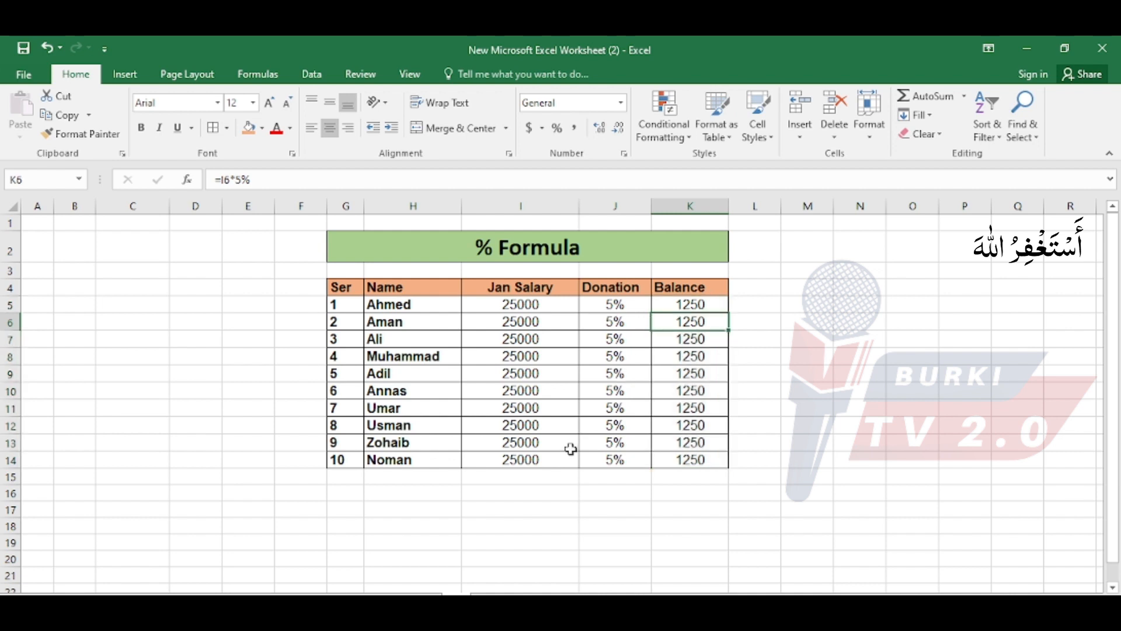
Select the Average entry in the formula overview, and open the Average Formula sheet to review its Average row.
{"action": "left_click", "coordinate": [544, 482]}
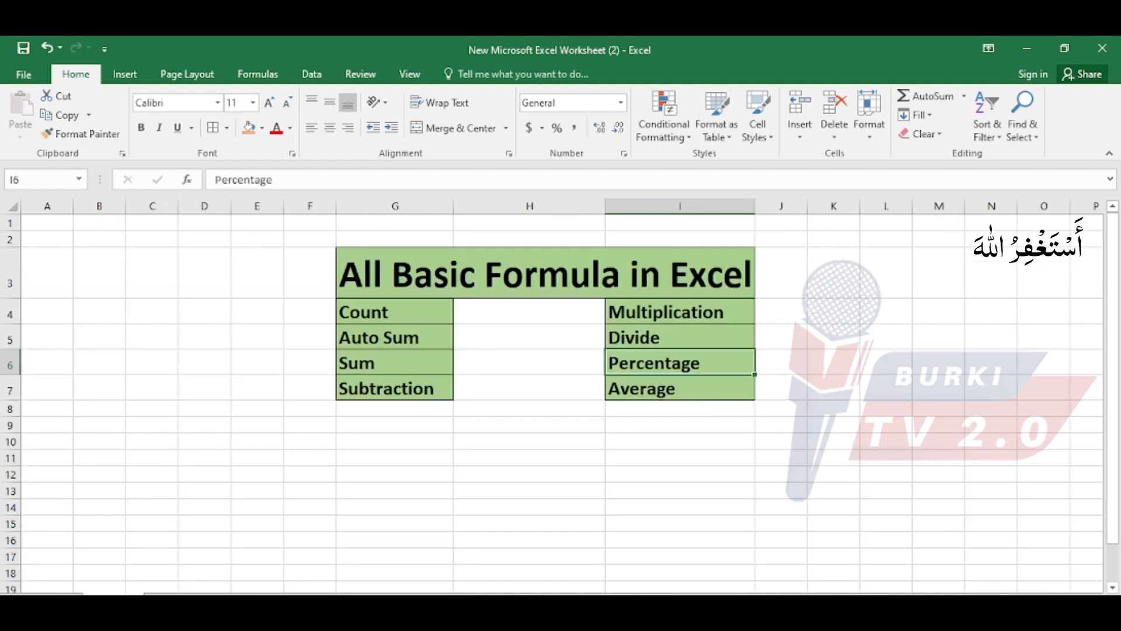
{"action": "left_click", "coordinate": [624, 388]}
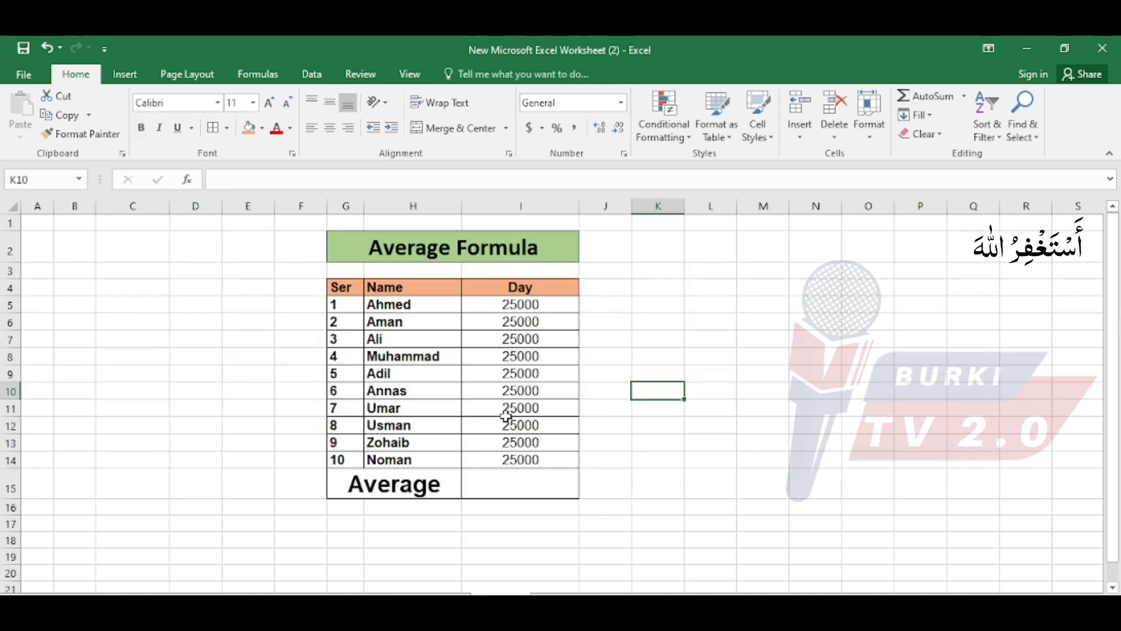
{"action": "left_click", "coordinate": [623, 301]}
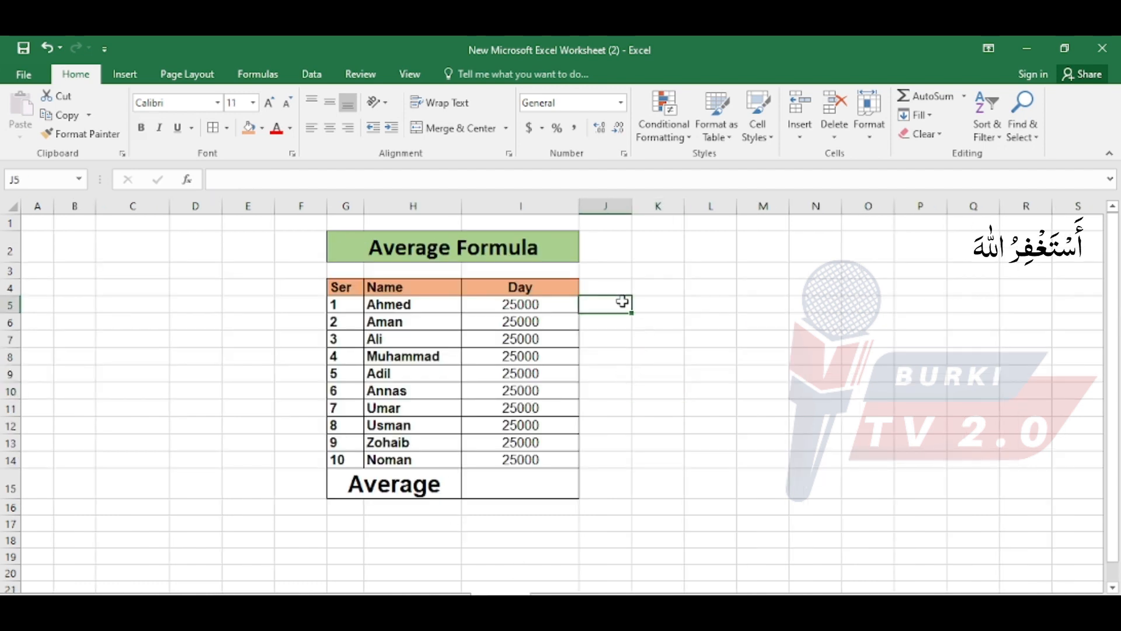
{"action": "left_click", "coordinate": [426, 487]}
{"action": "left_click_drag", "start_coordinate": [371, 255], "coordinate": [507, 476]}
{"action": "left_click", "coordinate": [439, 489]}
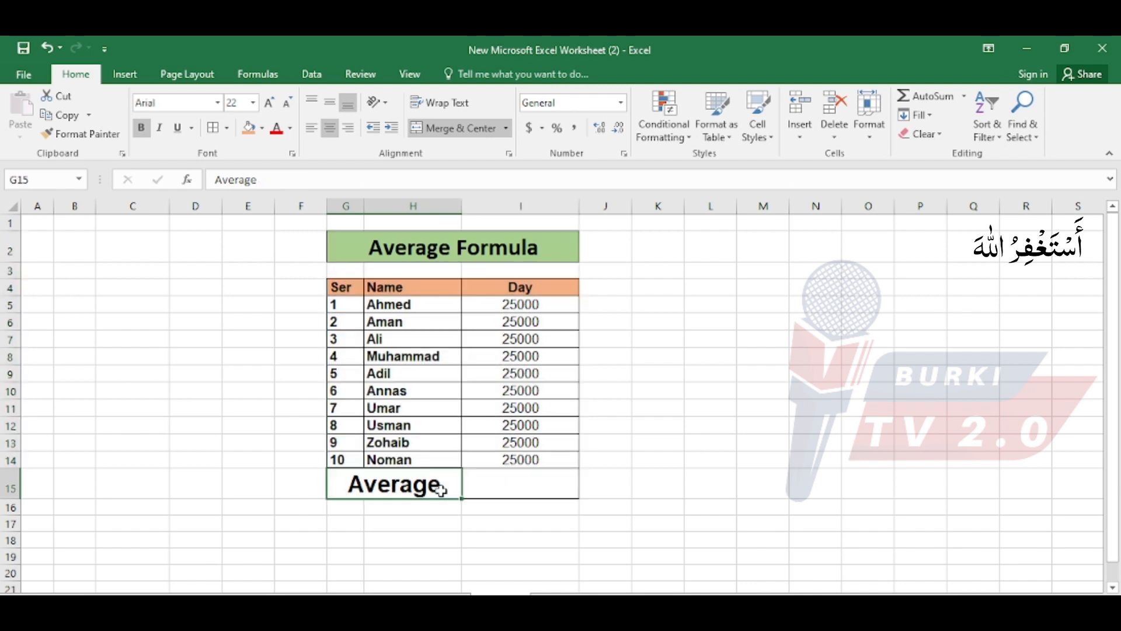
Calculate the average of the Day column in I15 with the formula =AVERAGE(I5:I14).
{"action": "left_click", "coordinate": [494, 486]}
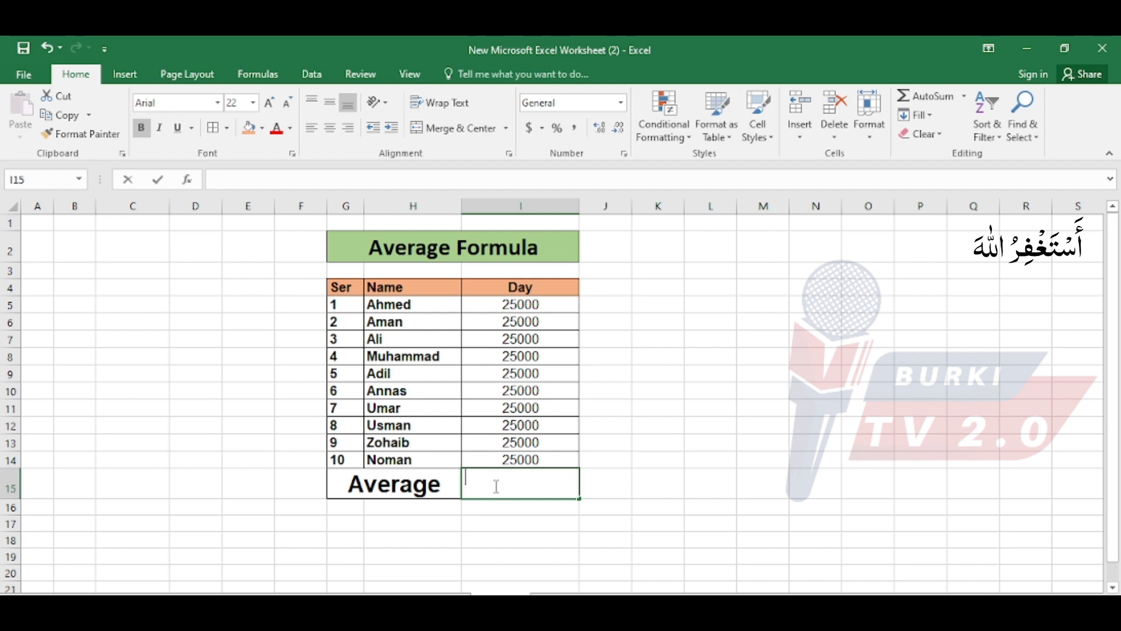
{"action": "type", "text": "=av"}
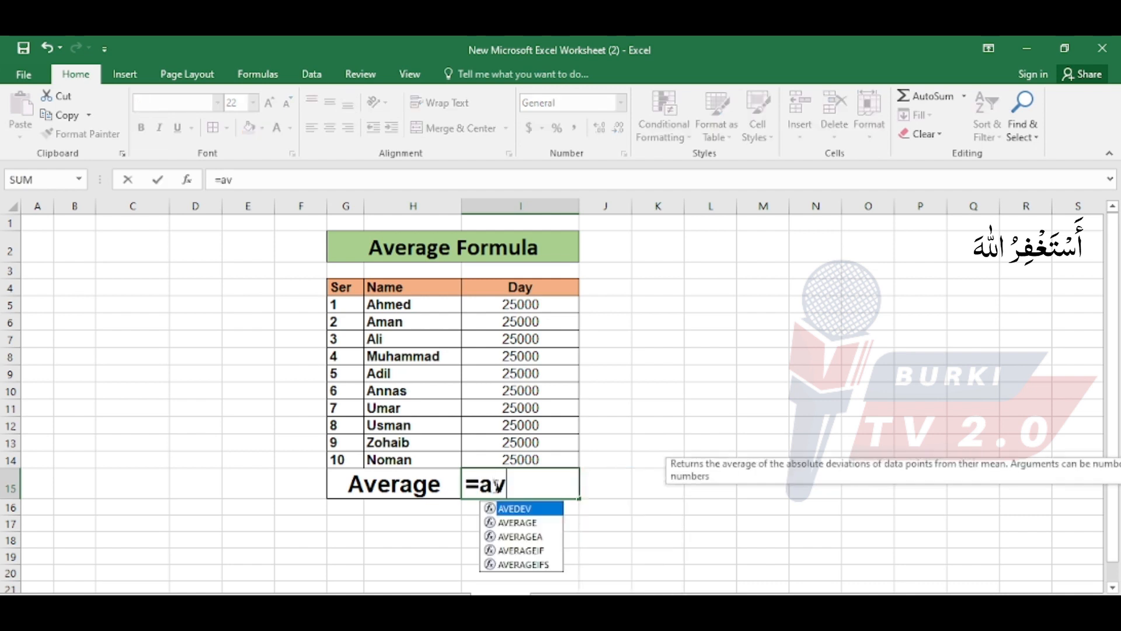
{"action": "key", "text": "BackSpace"}
{"action": "key", "text": "BackSpace"}
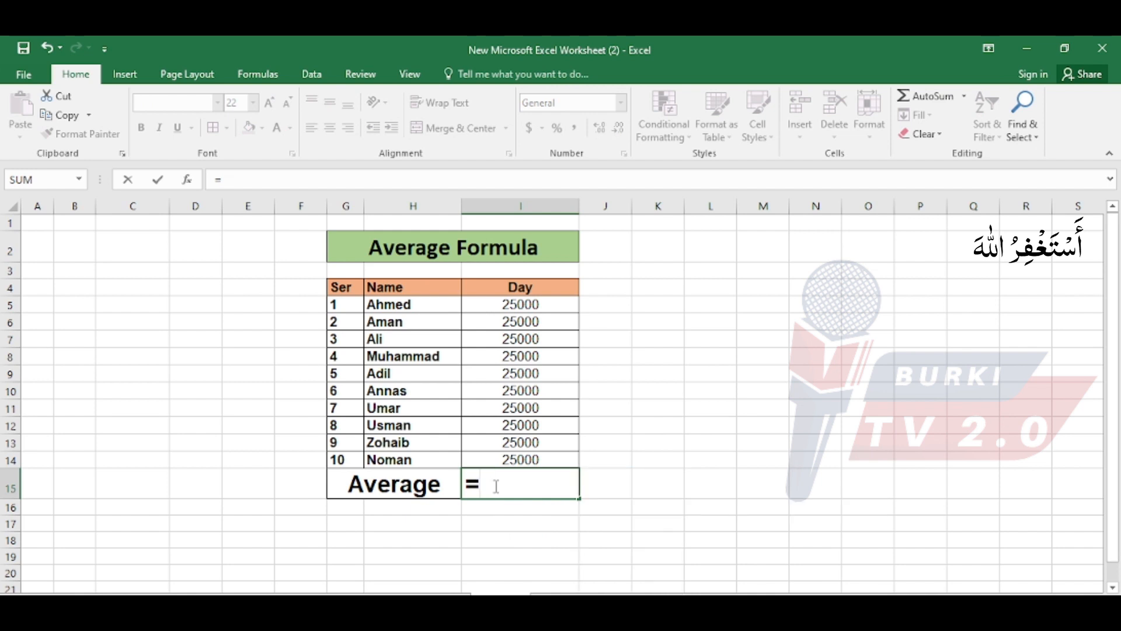
{"action": "type", "text": "Average("}
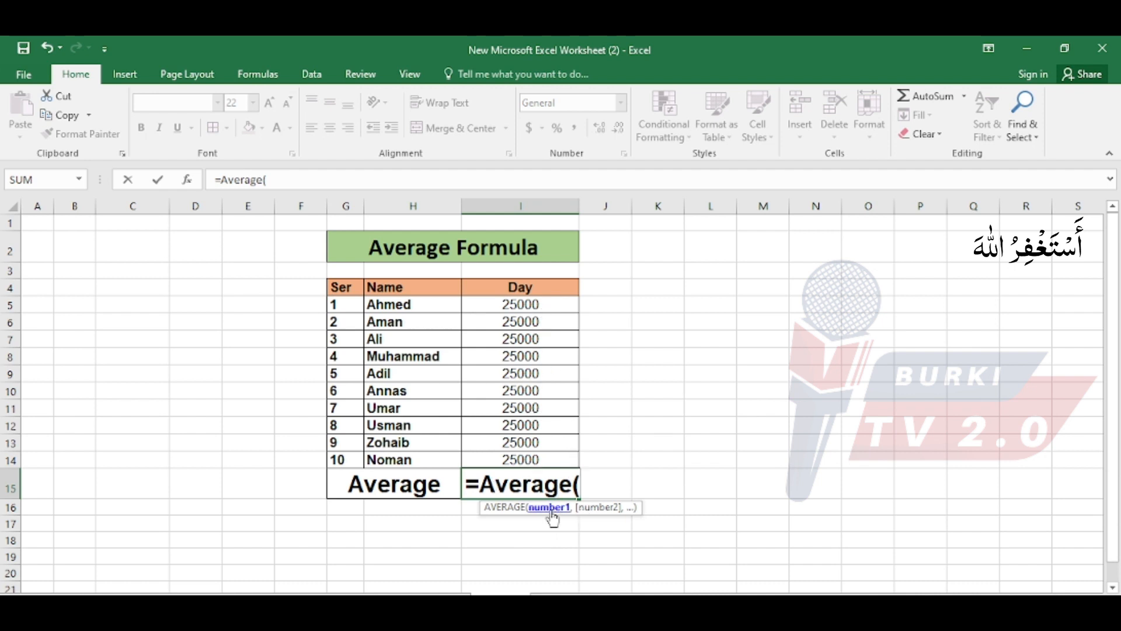
{"action": "left_click_drag", "start_coordinate": [536, 303], "coordinate": [541, 459]}
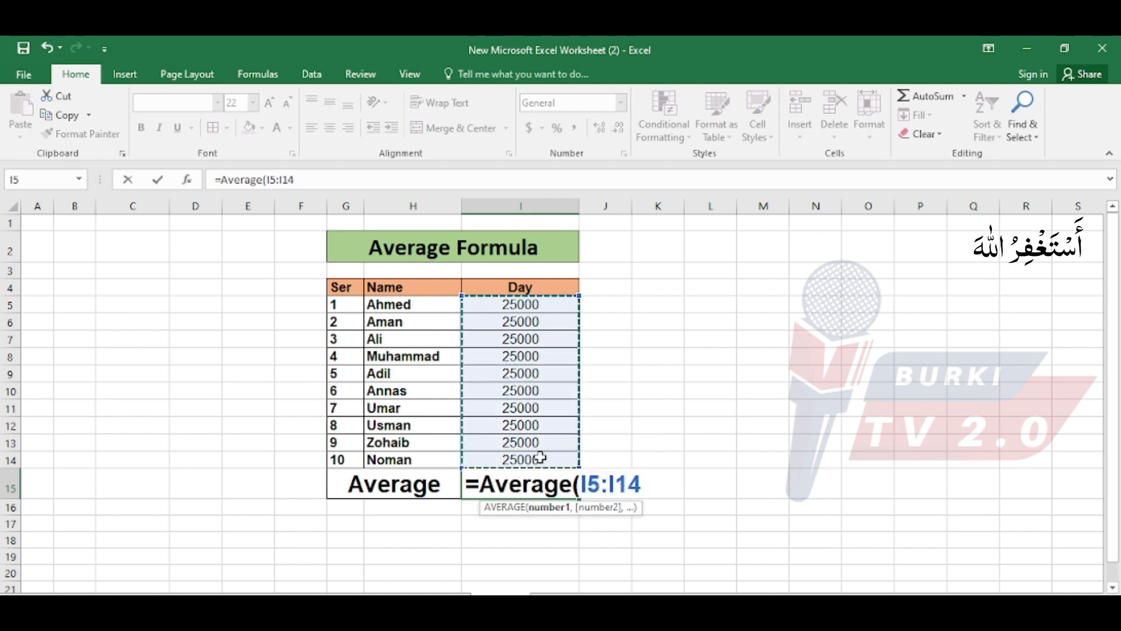
{"action": "type", "text": ")"}
{"action": "key", "text": "Return"}
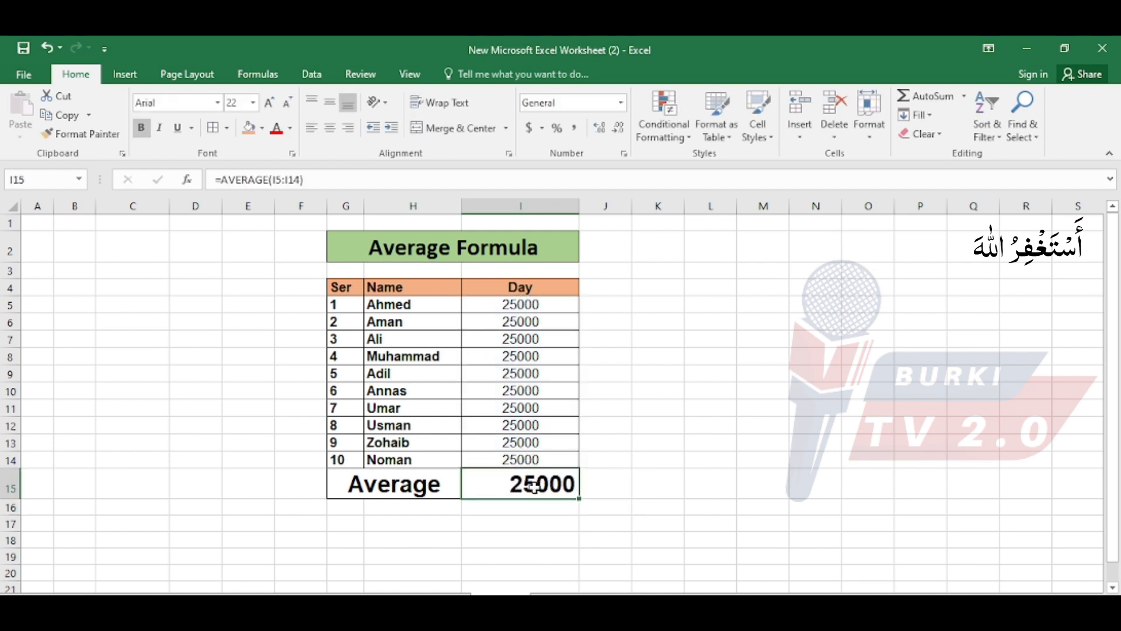
{"action": "left_click", "coordinate": [535, 485]}
Set the third row's Day value in I7 to 100 and check the average in I15.
{"action": "left_click", "coordinate": [527, 340]}
{"action": "type", "text": "100"}
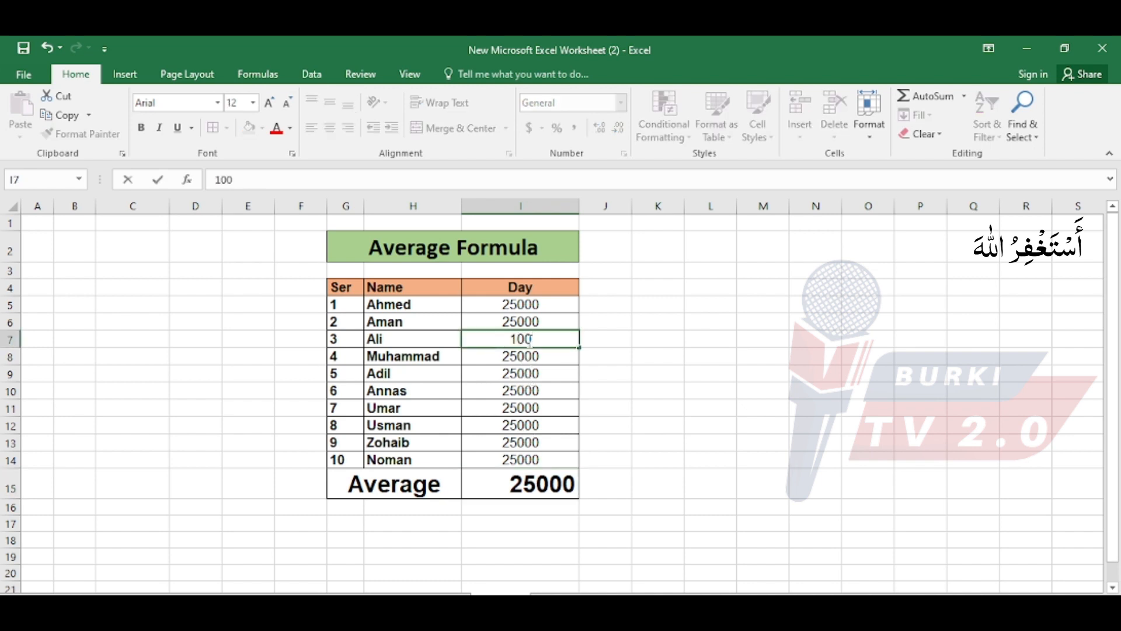
{"action": "key", "text": "Return"}
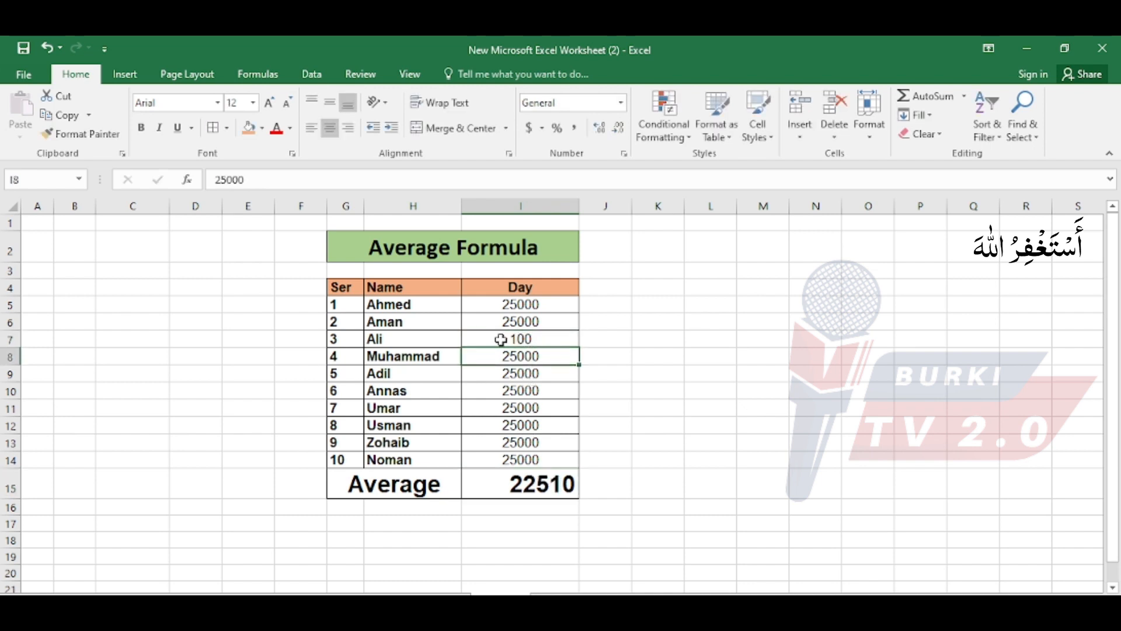
{"action": "left_click", "coordinate": [523, 493]}
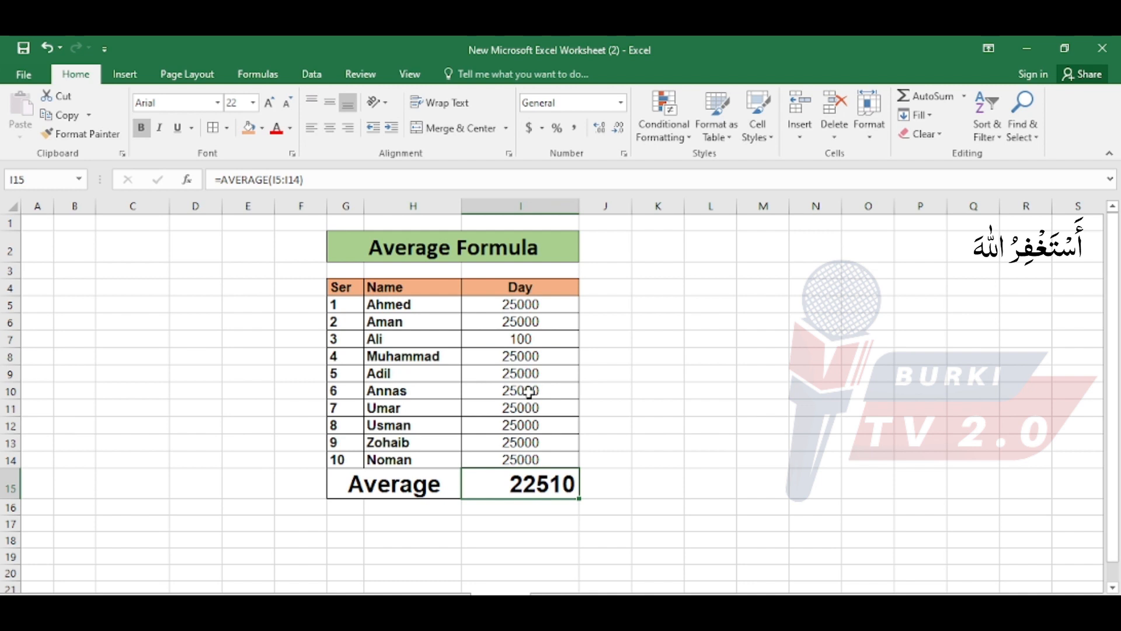
Set the fourth row's Day value in I8 to 0 and check the average in I15.
{"action": "left_click", "coordinate": [534, 354]}
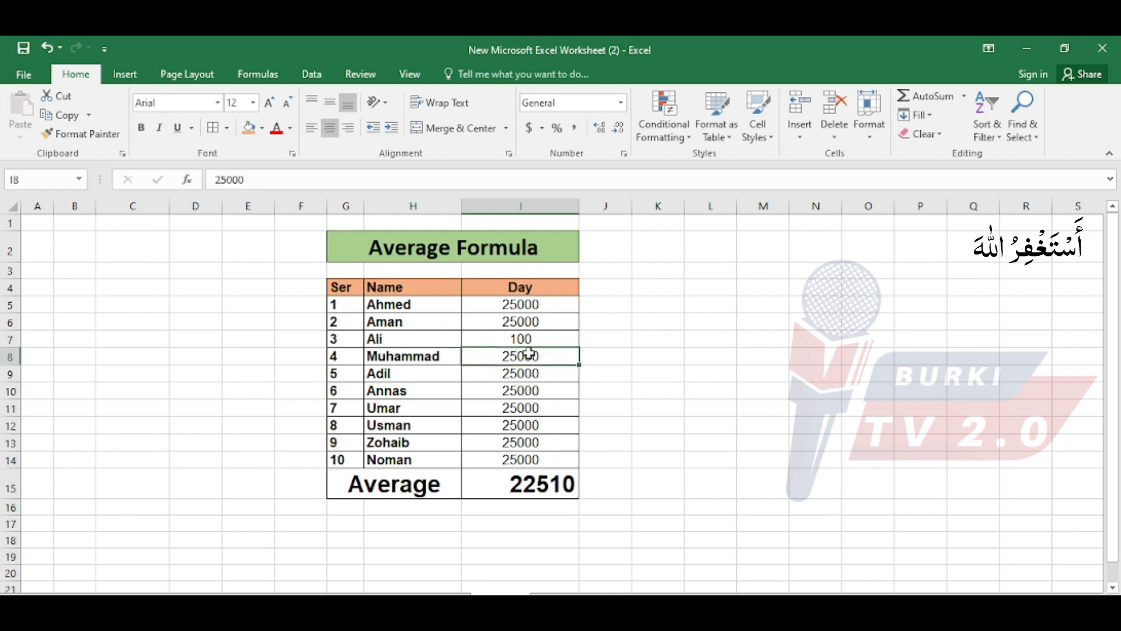
{"action": "type", "text": "0"}
{"action": "key", "text": "Return"}
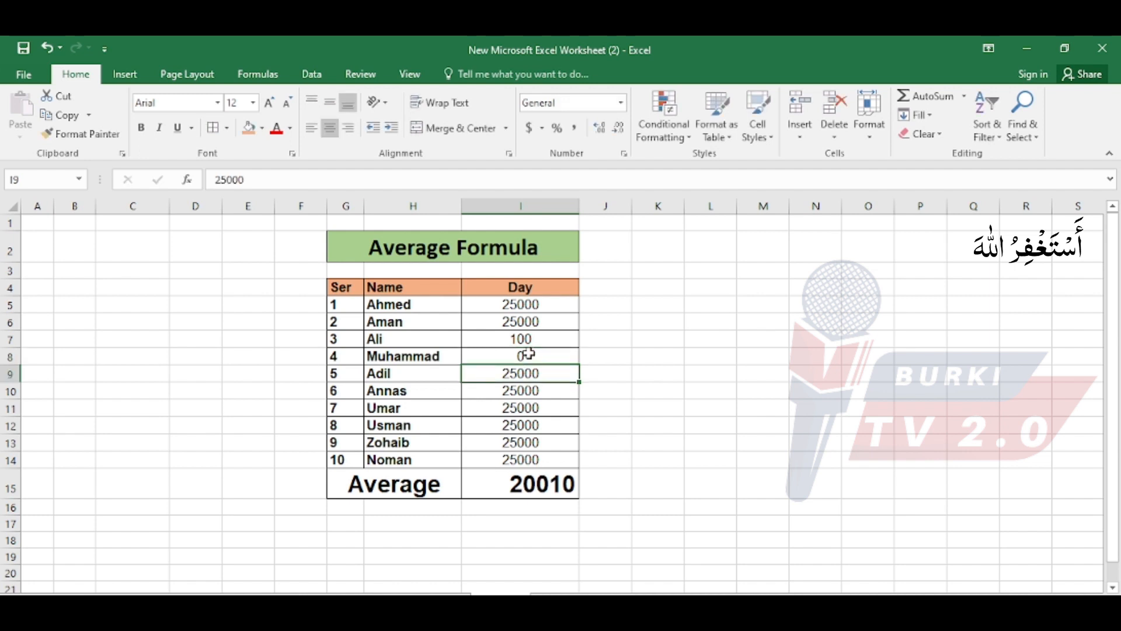
{"action": "left_click", "coordinate": [538, 487]}
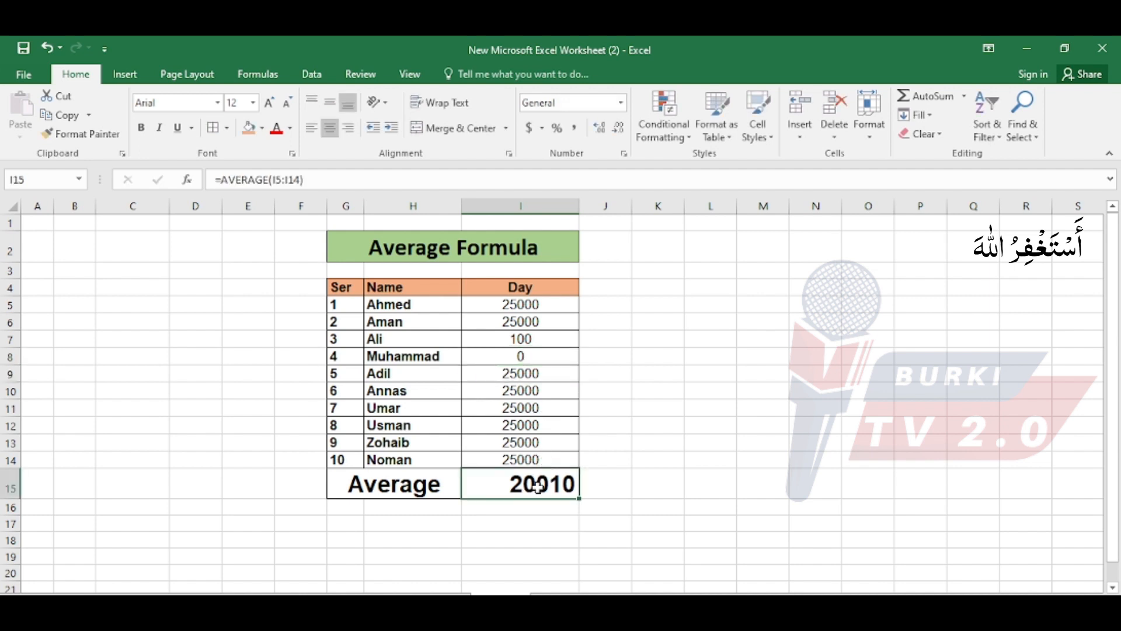
Set the eighth row's Day value in I12 to 5, and select the whole Average Formula table from G2 to I15.
{"action": "left_click", "coordinate": [537, 424]}
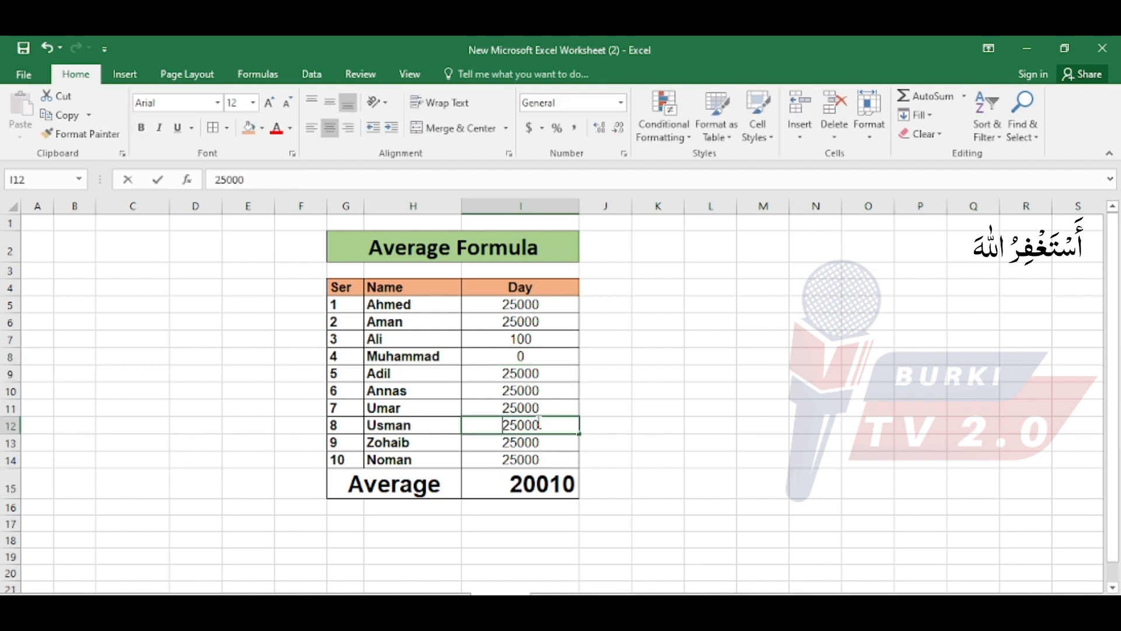
{"action": "type", "text": "5"}
{"action": "key", "text": "Return"}
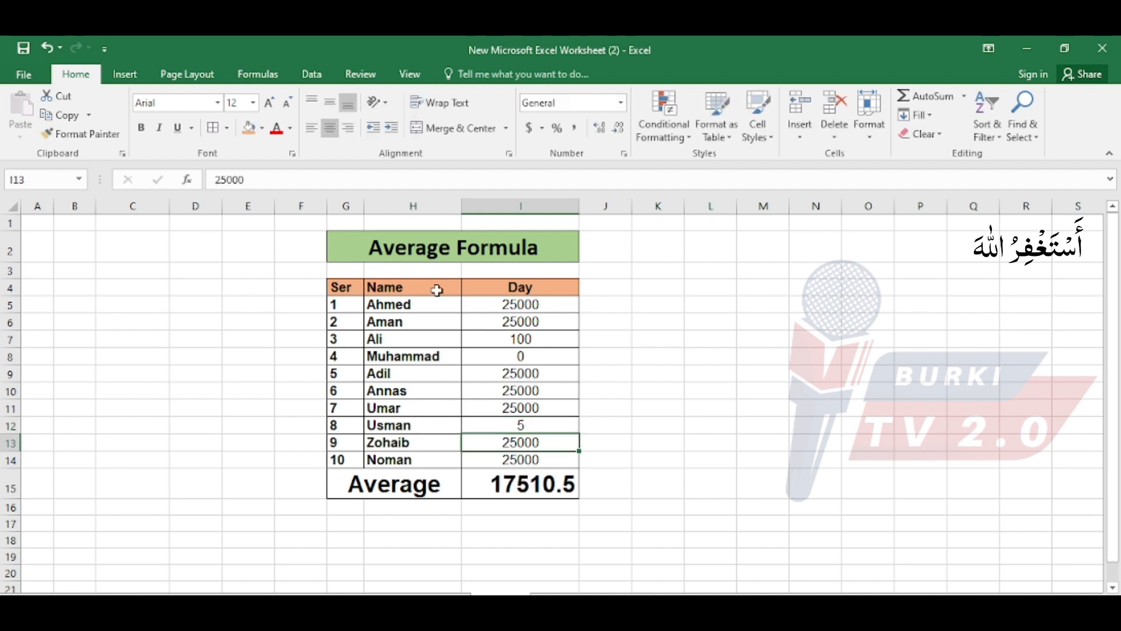
{"action": "left_click_drag", "start_coordinate": [371, 250], "coordinate": [552, 479]}
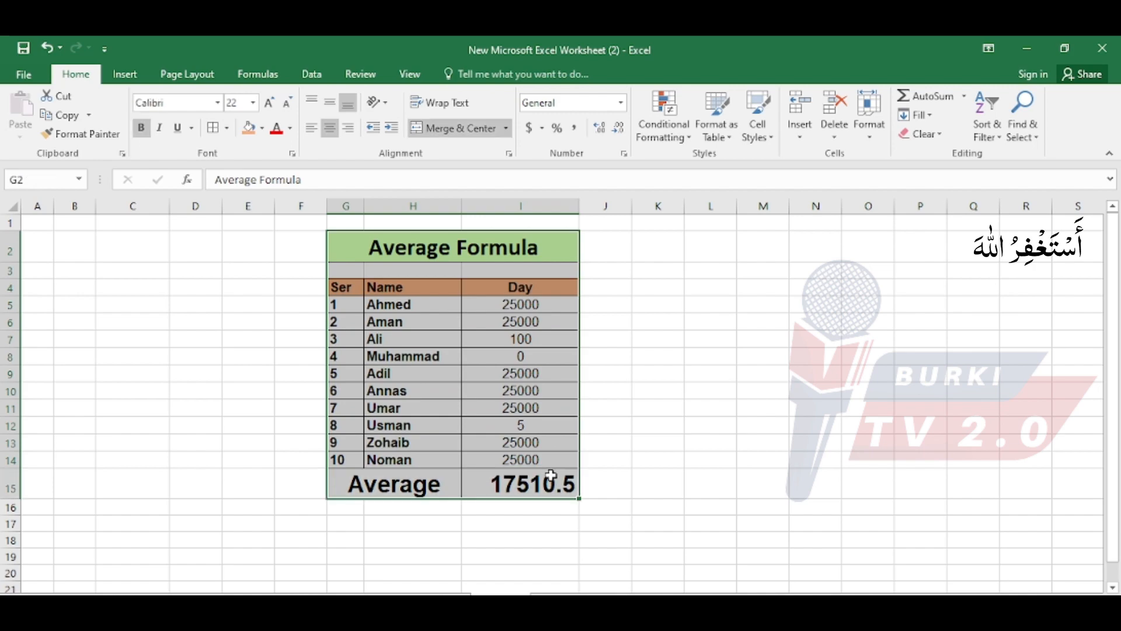